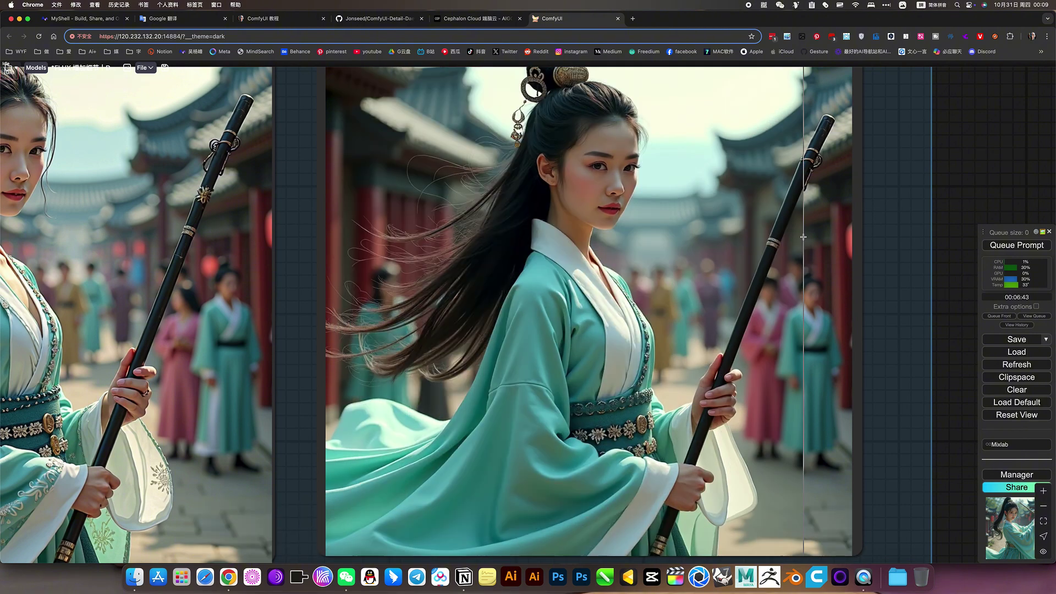
# - Zoom out from the image comparer to show the Lying Sigmas and Multiply Sigmas groups
pyautogui.scroll(-10, 800, 237)
pyautogui.scroll(-5, 801, 238)
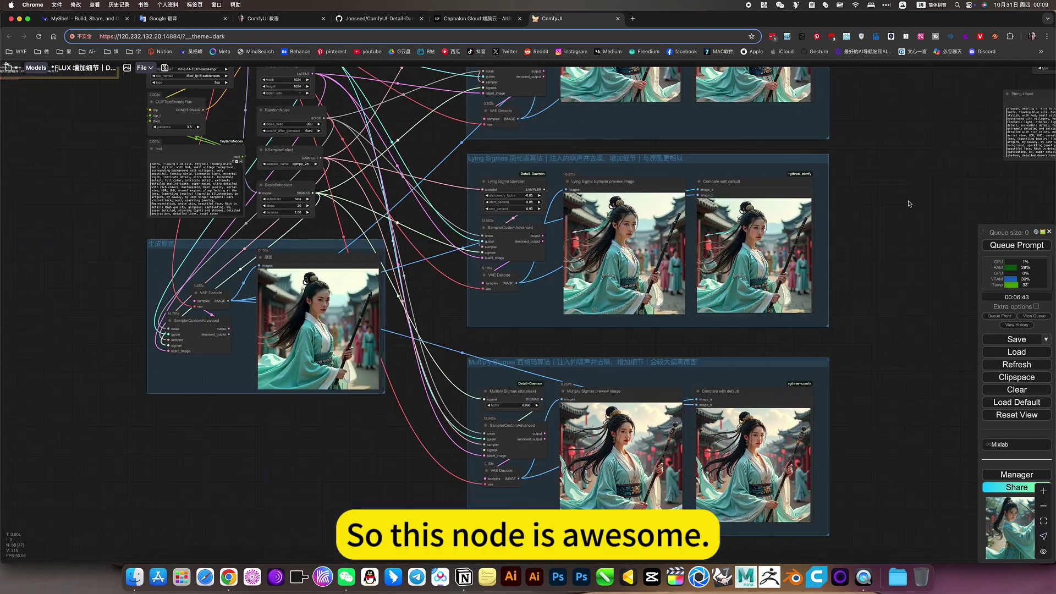
pyautogui.moveTo(872, 207); pyautogui.dragTo(852, 302)
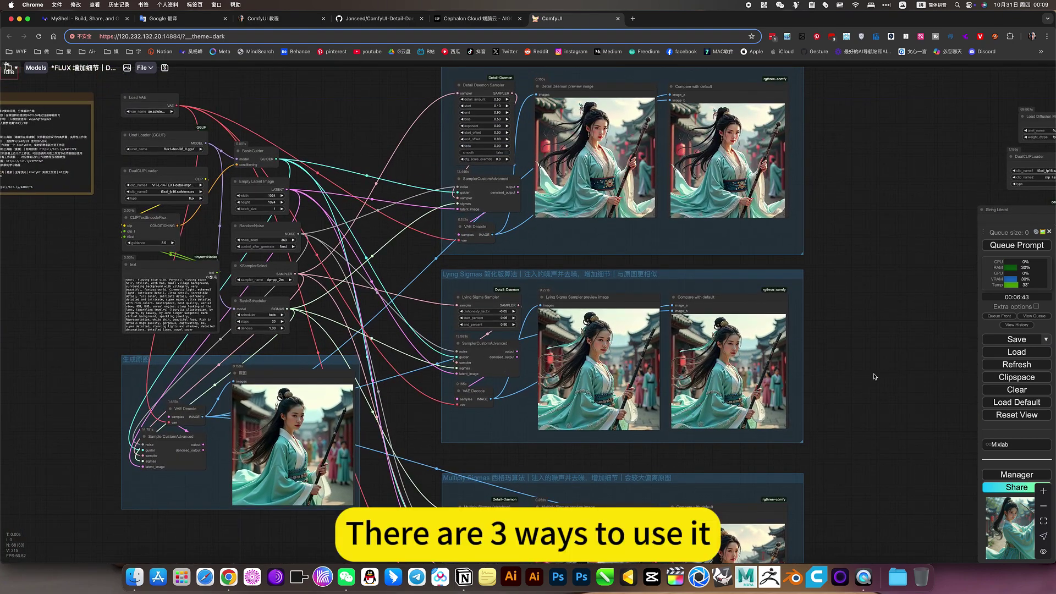
pyautogui.moveTo(880, 385); pyautogui.dragTo(876, 432)
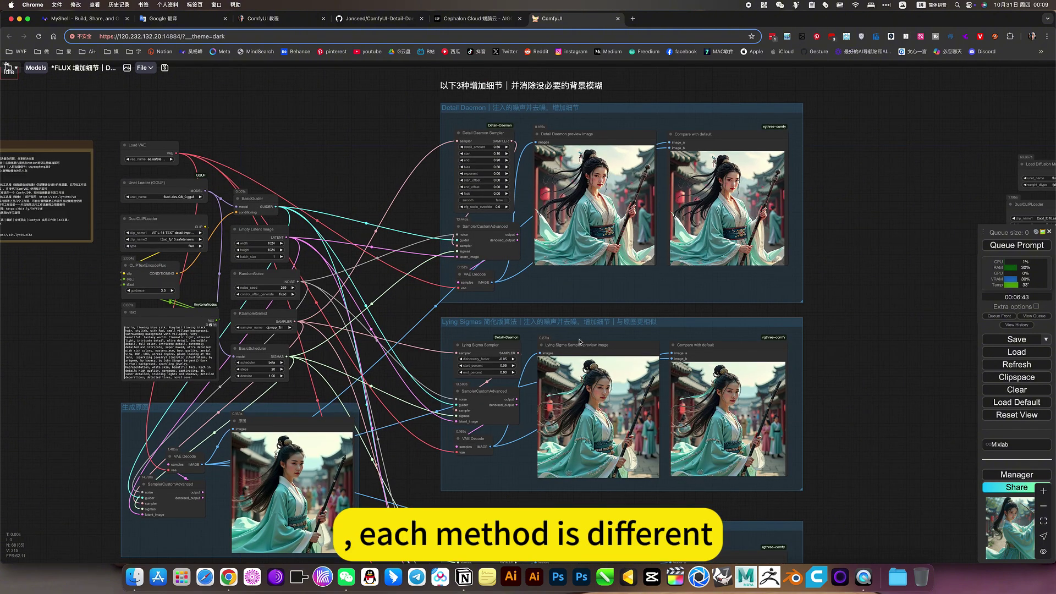
pyautogui.moveTo(829, 337); pyautogui.dragTo(839, 310)
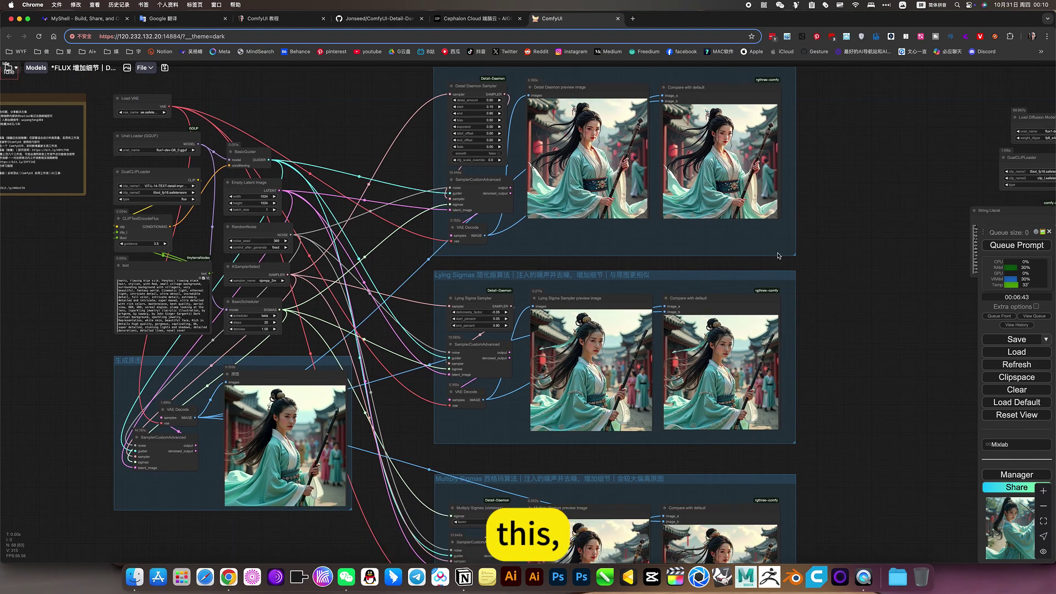
pyautogui.moveTo(813, 295); pyautogui.dragTo(830, 389)
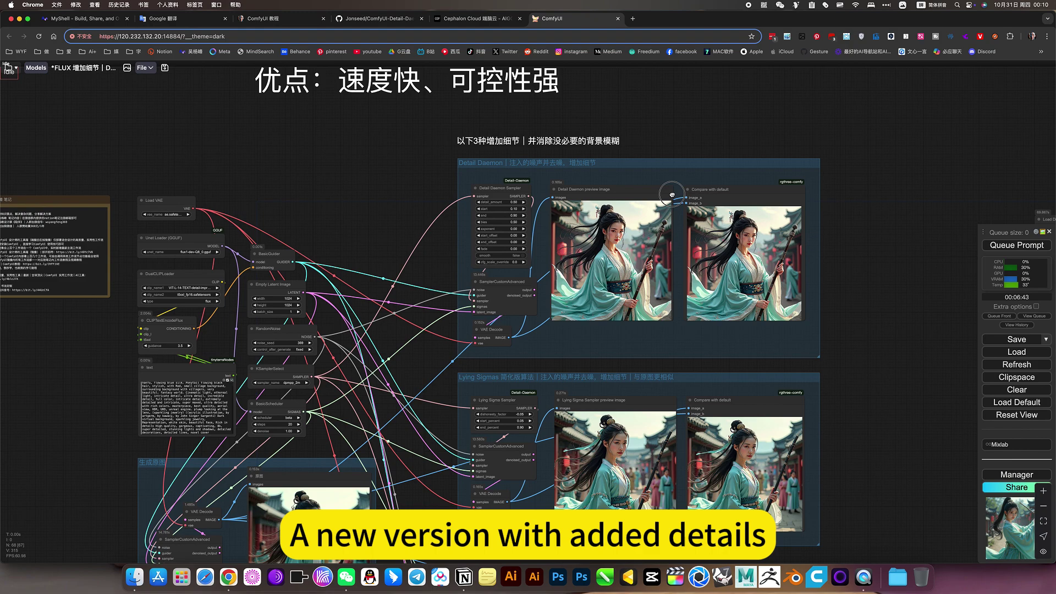
pyautogui.moveTo(662, 119); pyautogui.dragTo(649, 197)
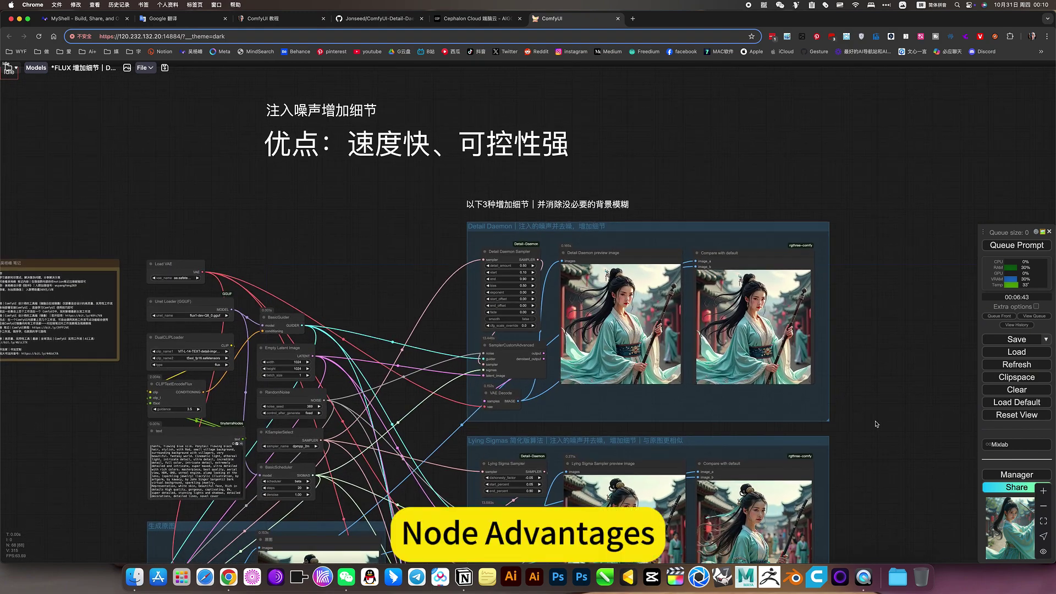
pyautogui.hscroll(10, 702, 311)
pyautogui.scroll(-5, 703, 312)
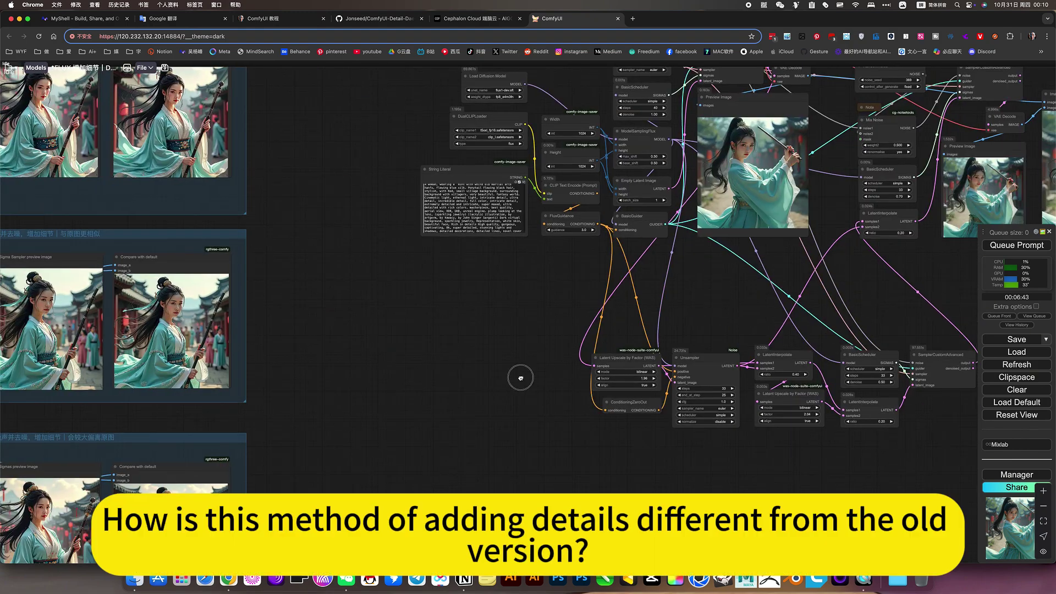
pyautogui.hscroll(8, 506, 385)
pyautogui.scroll(4, 507, 384)
pyautogui.scroll(3, 596, 134)
pyautogui.hscroll(-1, 596, 134)
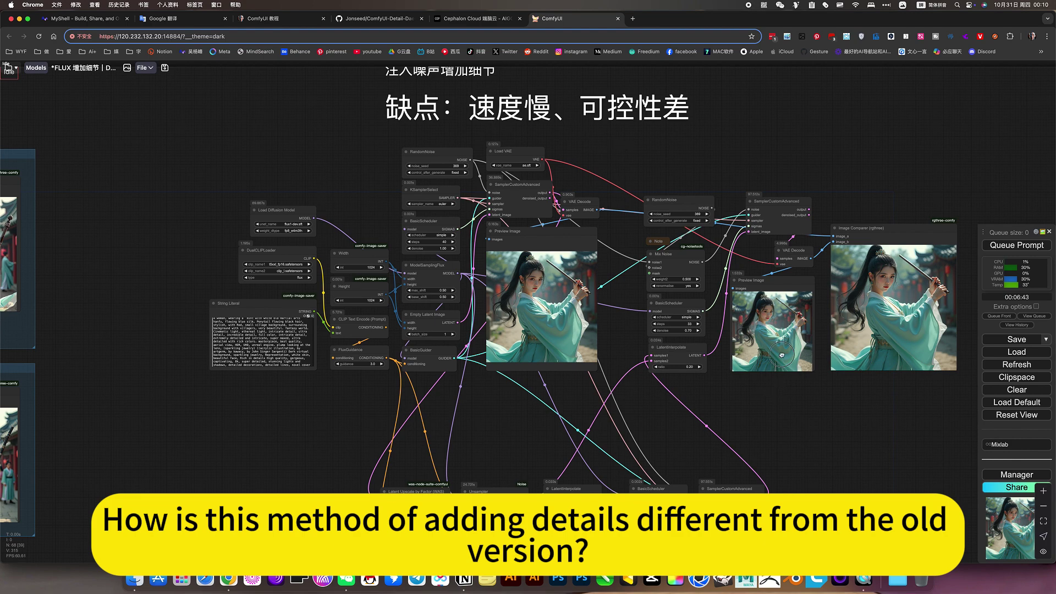
pyautogui.scroll(-3, 499, 348)
pyautogui.hscroll(-1, 499, 349)
pyautogui.hscroll(-10, 456, 352)
pyautogui.scroll(1, 456, 352)
pyautogui.hscroll(-10, 457, 354)
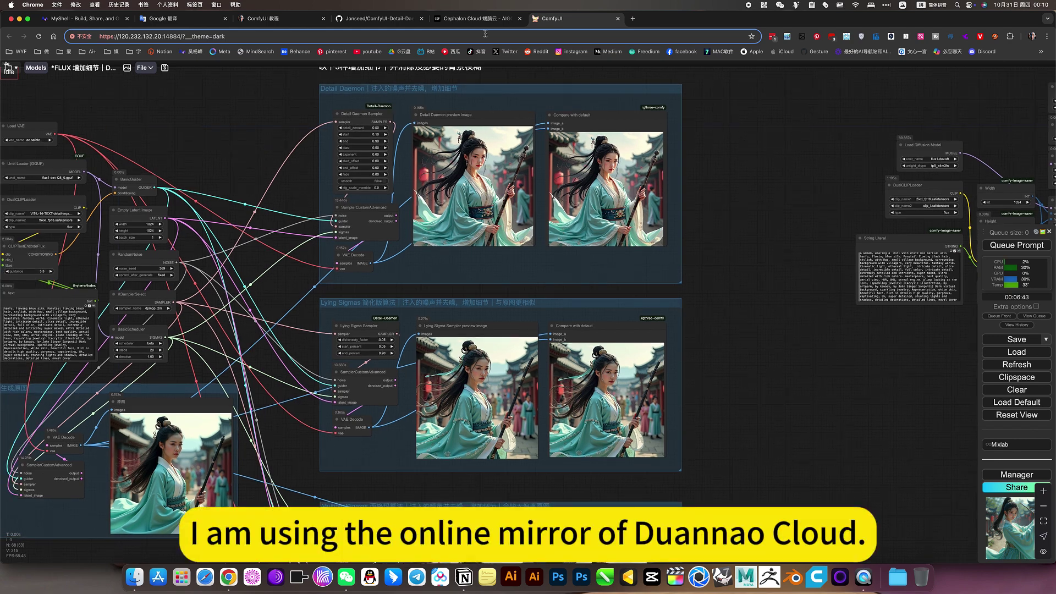
pyautogui.click(473, 18)
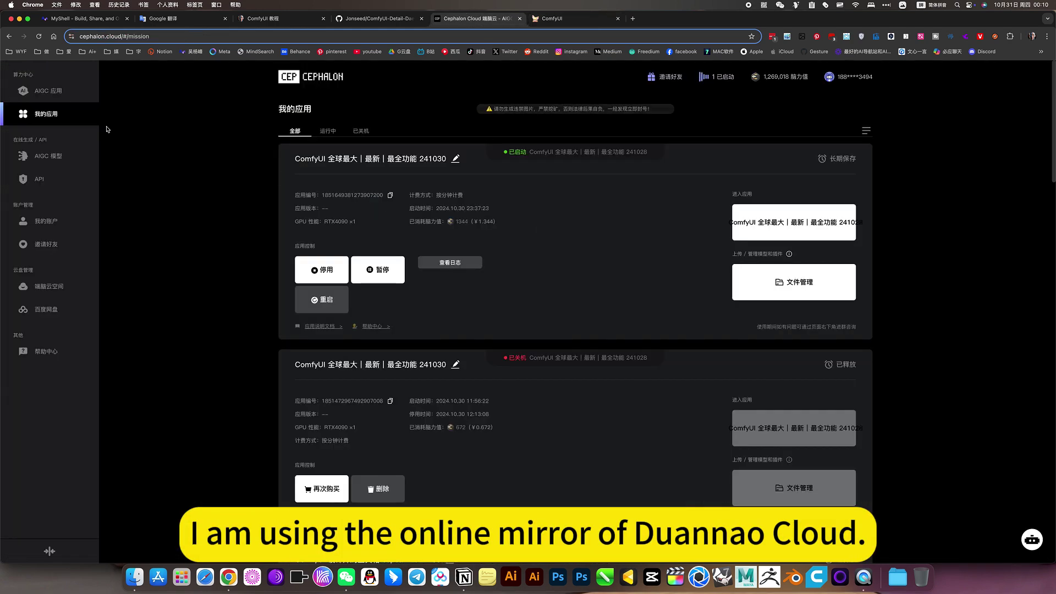
pyautogui.click(53, 91)
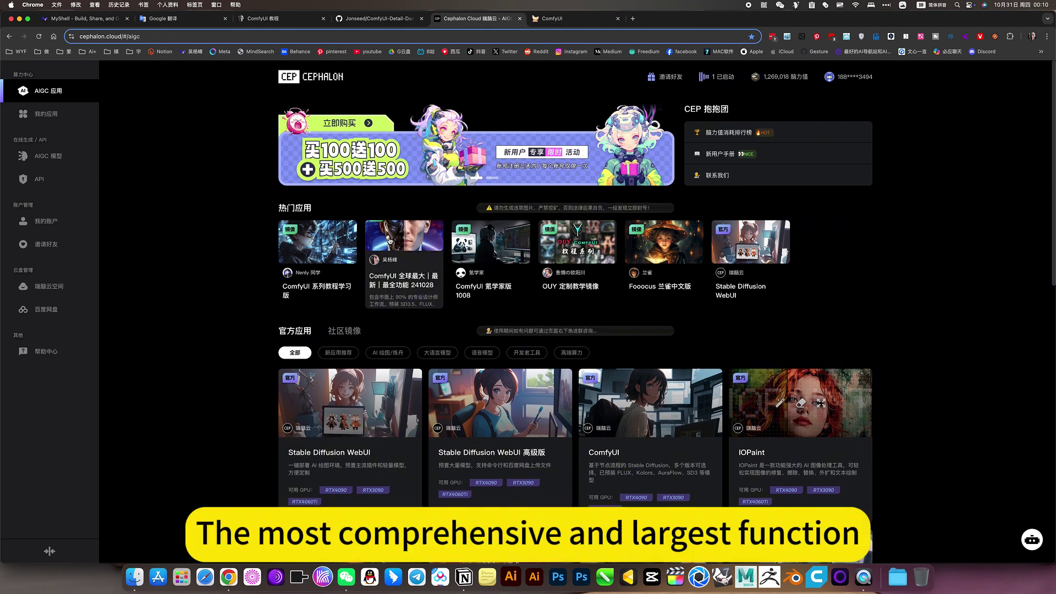
pyautogui.click(557, 20)
pyautogui.moveTo(205, 136); pyautogui.dragTo(372, 139)
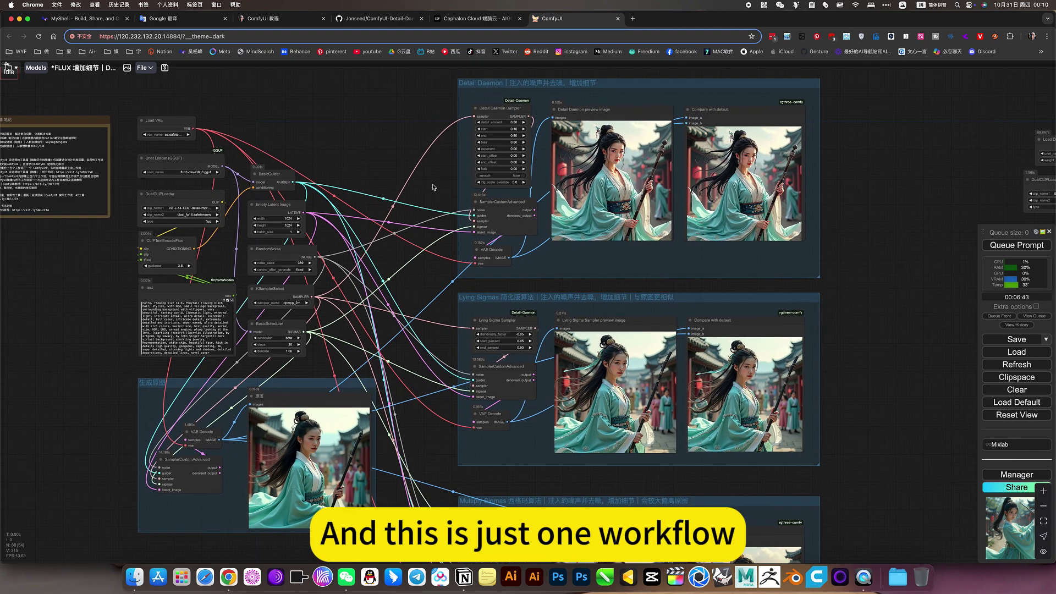
pyautogui.click(9, 68)
pyautogui.click(6, 130)
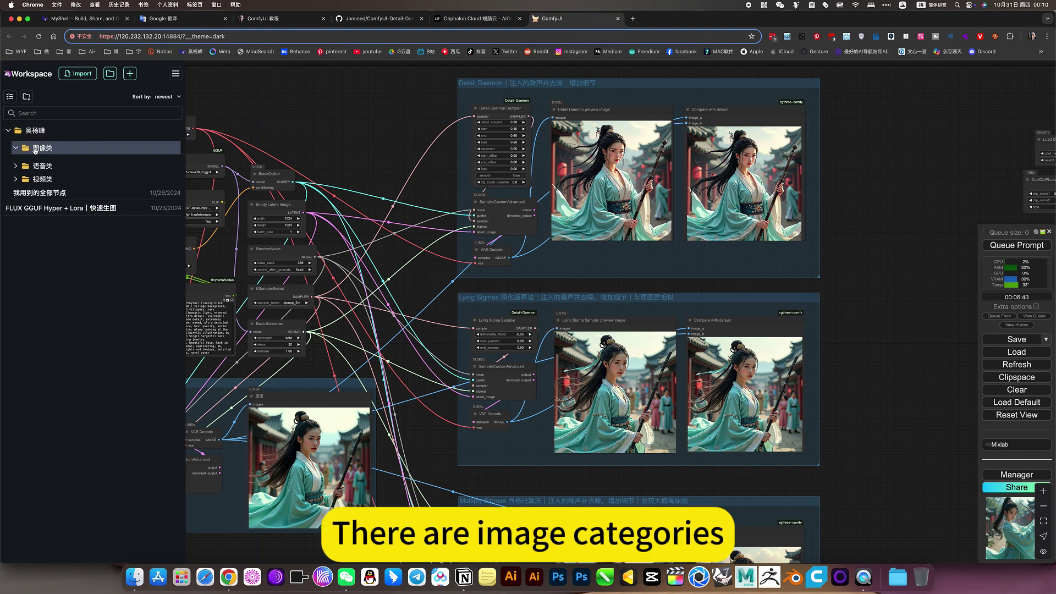
pyautogui.click(38, 147)
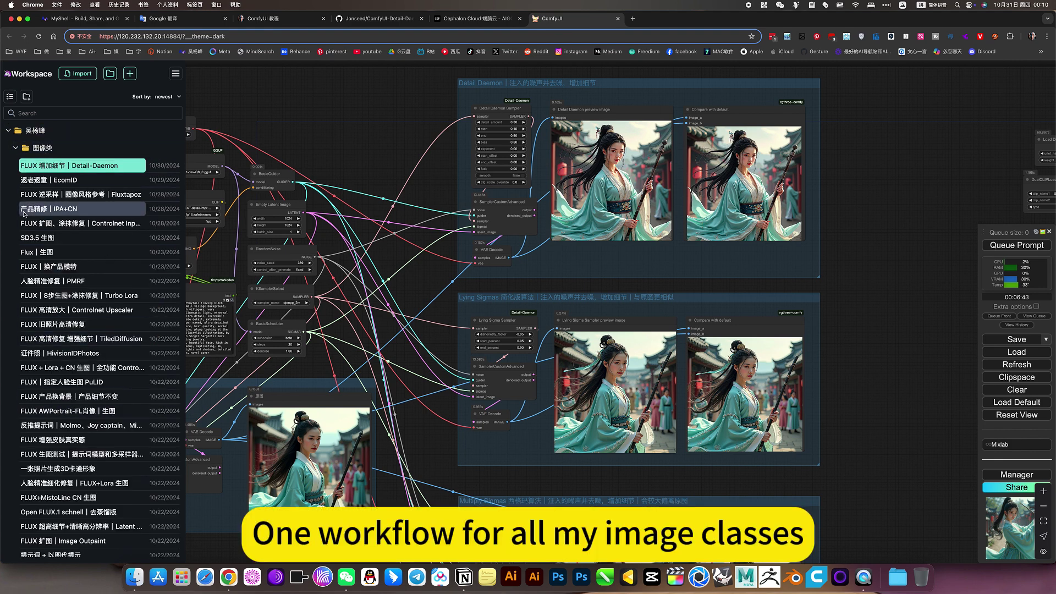
pyautogui.click(15, 149)
pyautogui.click(16, 161)
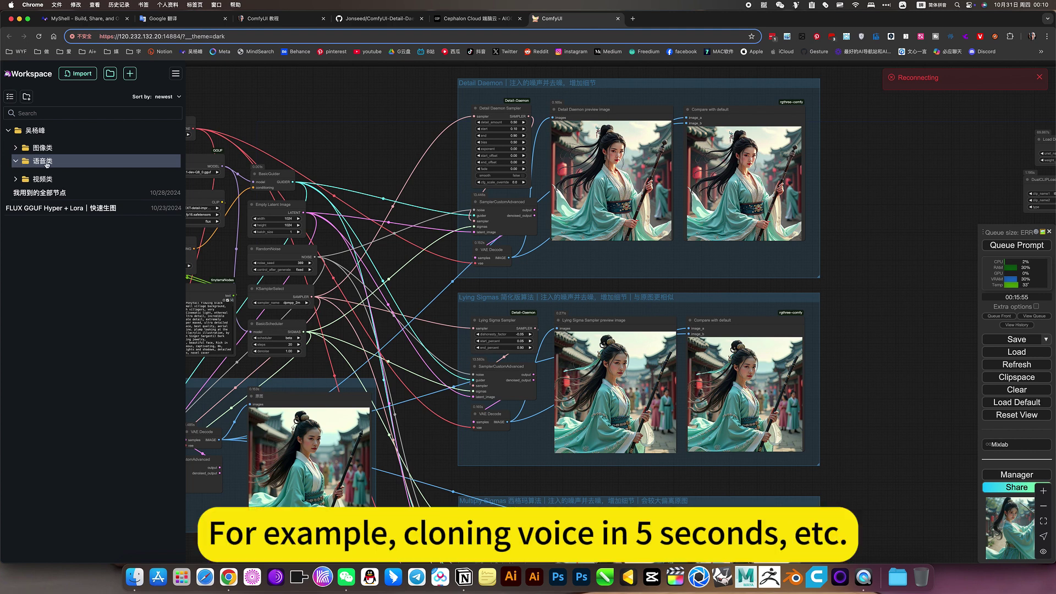
pyautogui.click(16, 161)
pyautogui.click(16, 161)
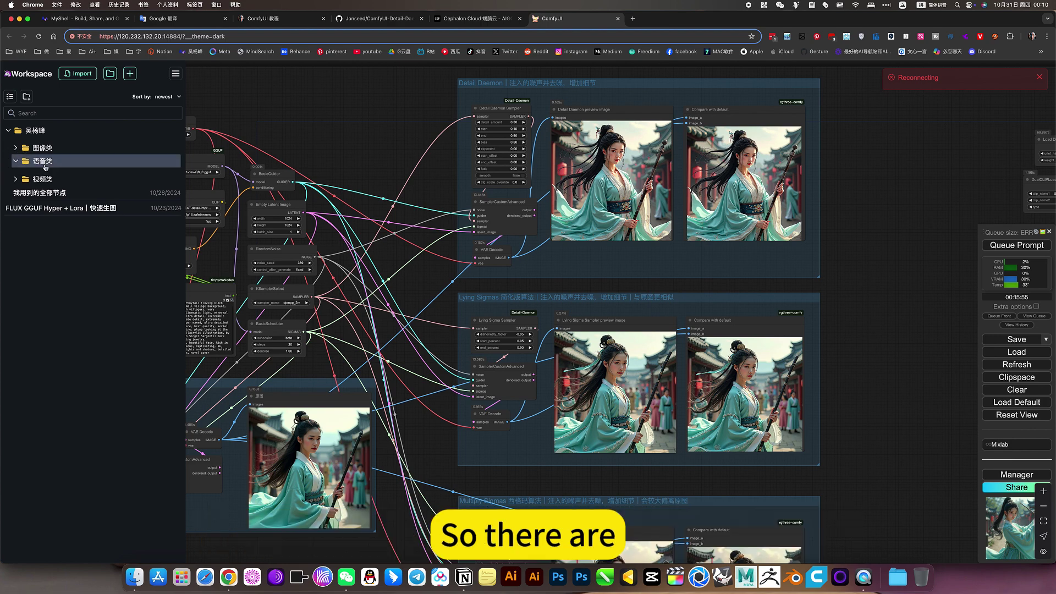
pyautogui.click(16, 181)
pyautogui.click(938, 108)
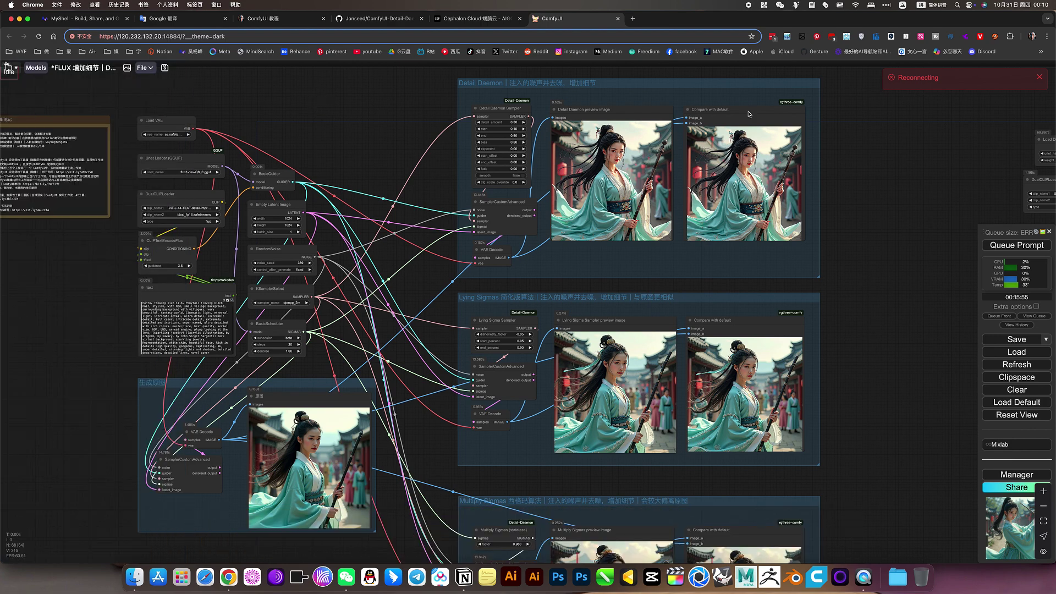
pyautogui.hscroll(-3, 963, 174)
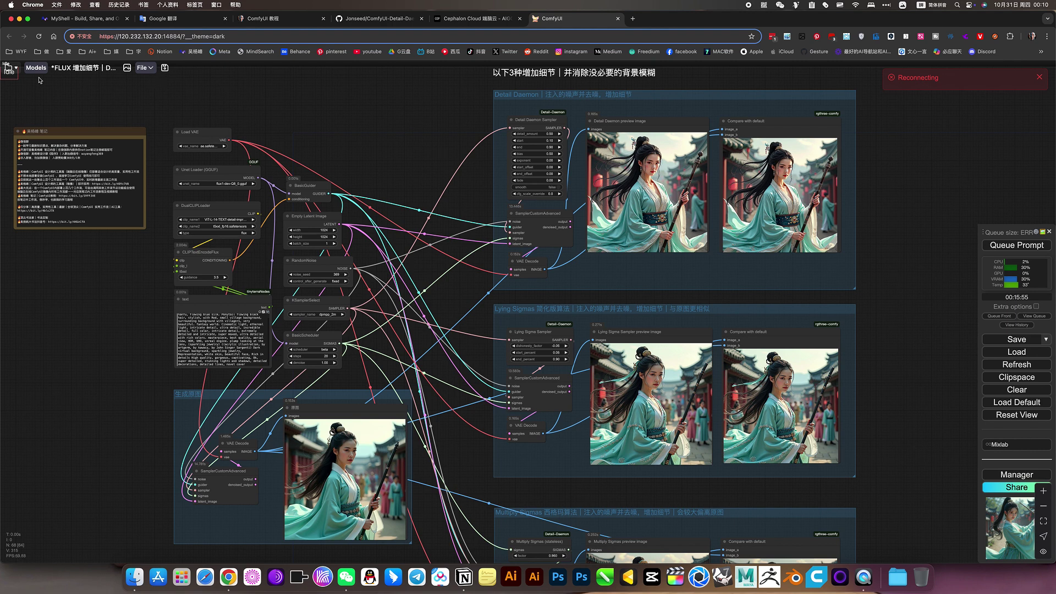
pyautogui.click(10, 67)
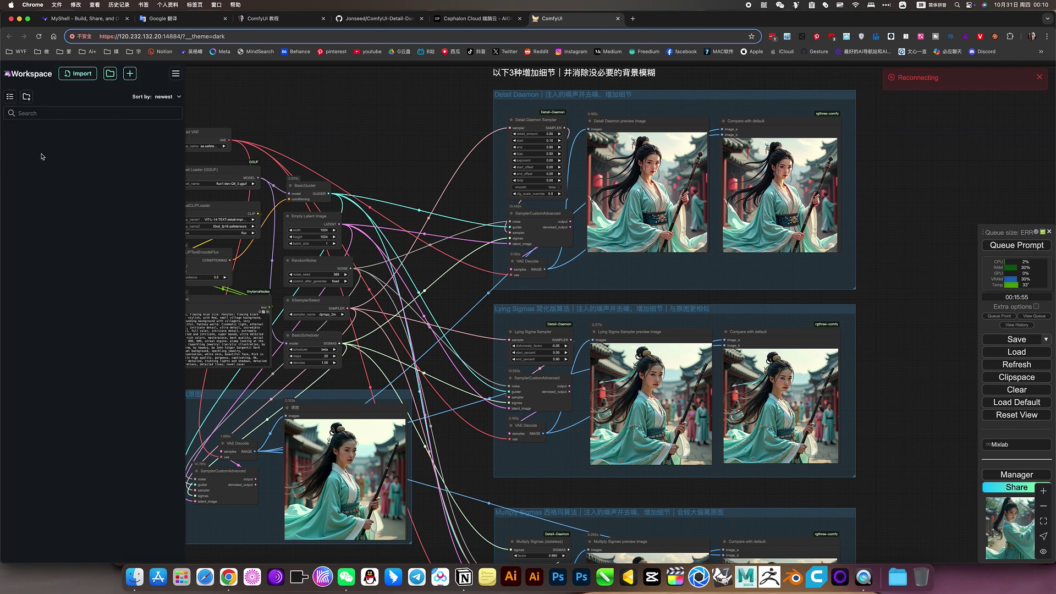
pyautogui.click(294, 118)
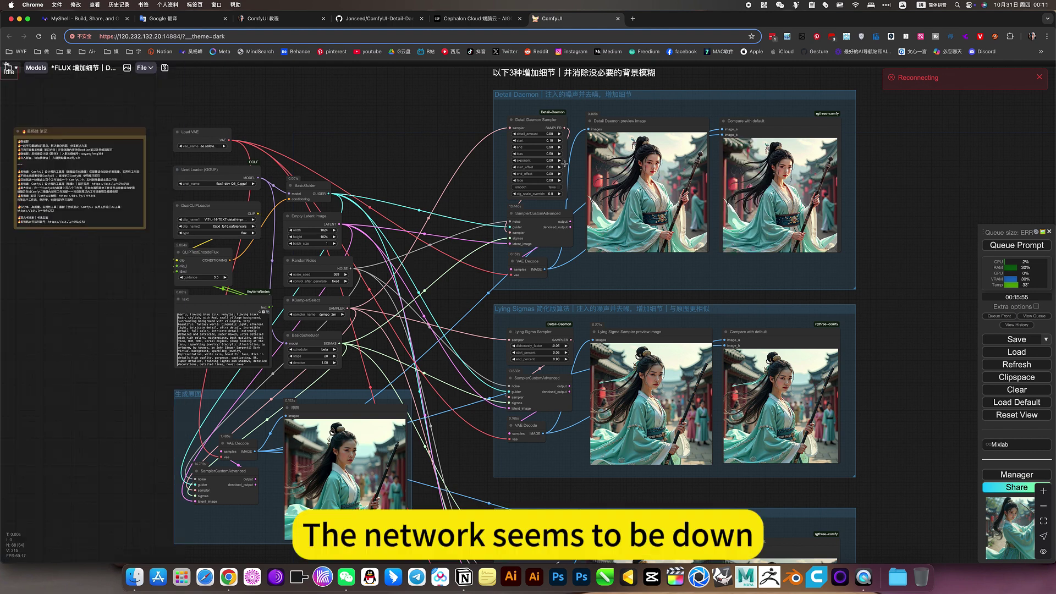
# - Read the Detail-Daemon README down to the Detail Daemon Sampler node (detail_amount 0.50, start 0.10, end 0.50)
pyautogui.click(372, 19)
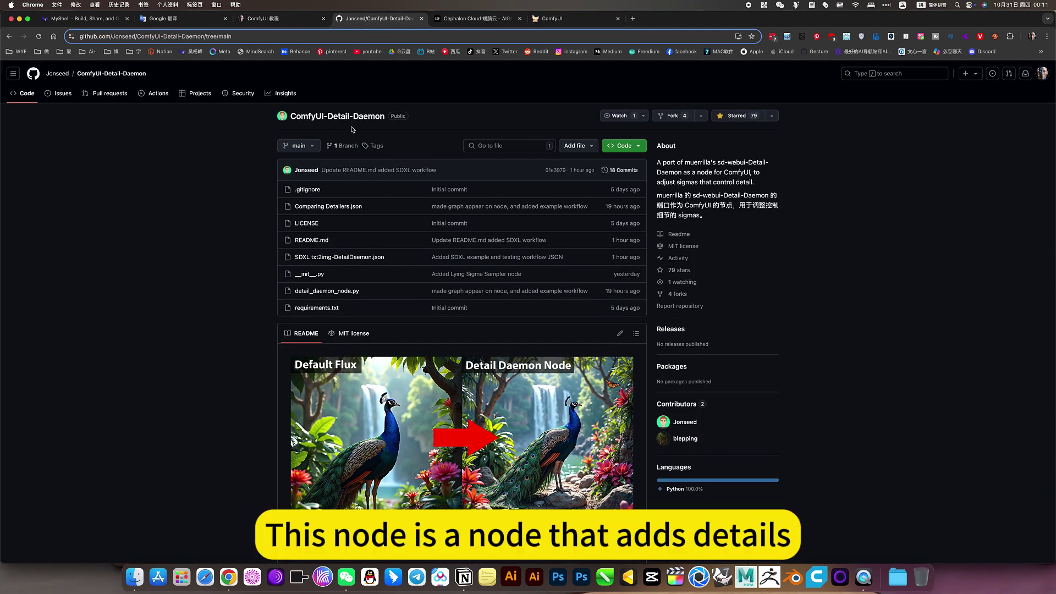
pyautogui.scroll(-3, 756, 444)
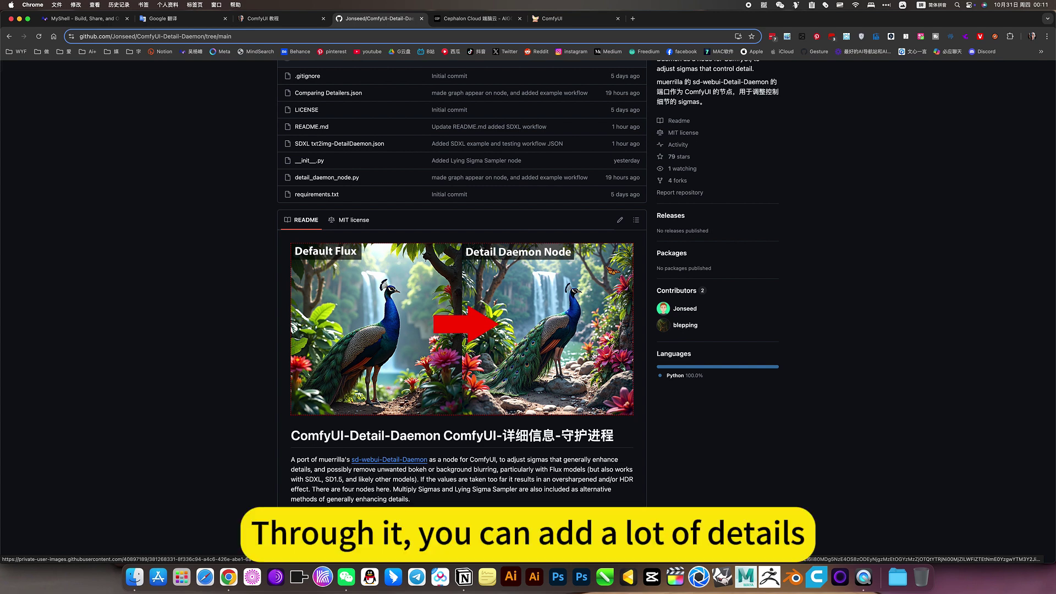
pyautogui.scroll(-10, 623, 385)
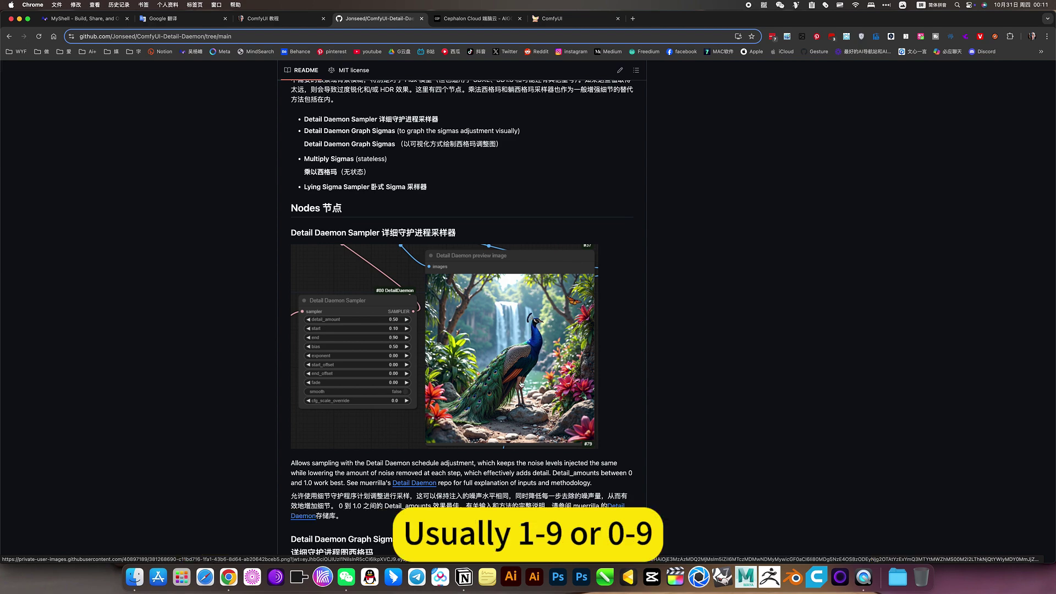
# - Scroll past Multiply Sigmas to the Lying Sigma Sampler section (dishonesty_factor -0.05, start 0.05, end 0.90)
pyautogui.scroll(-5, 521, 384)
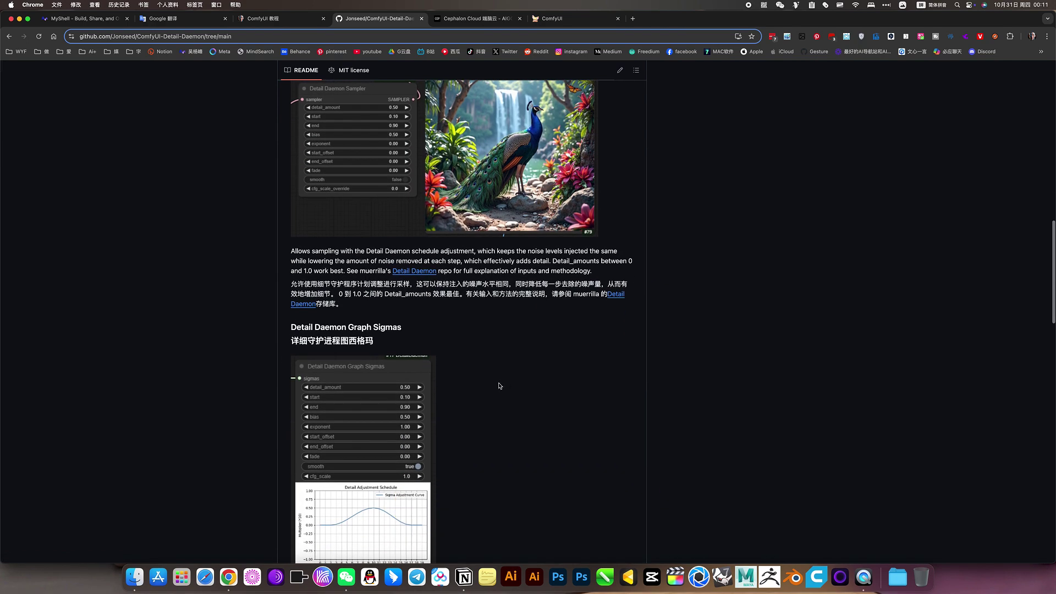
pyautogui.scroll(-5, 499, 386)
pyautogui.scroll(2, 373, 340)
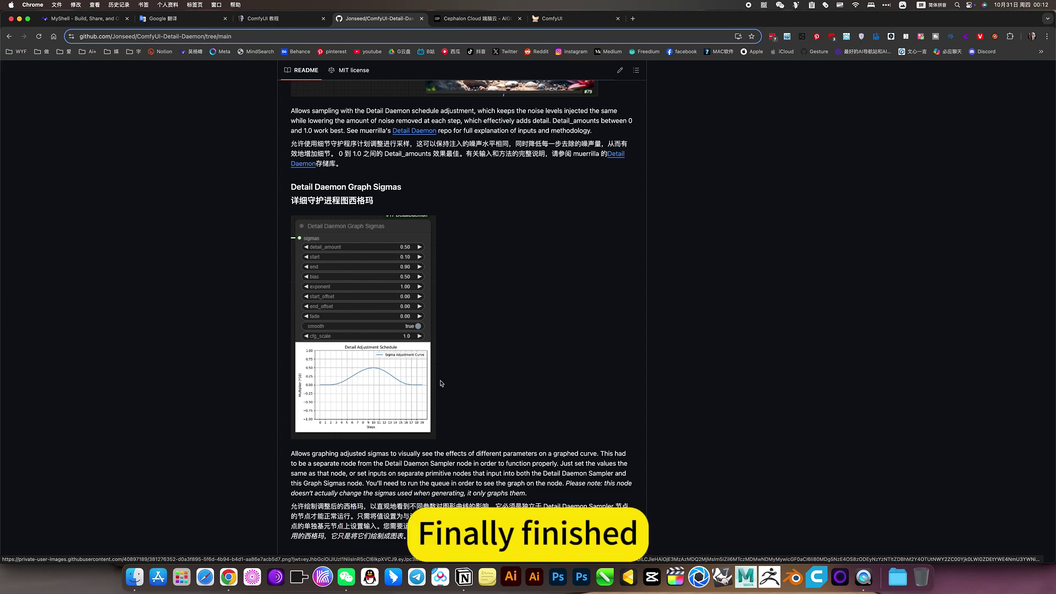
pyautogui.scroll(-5, 407, 385)
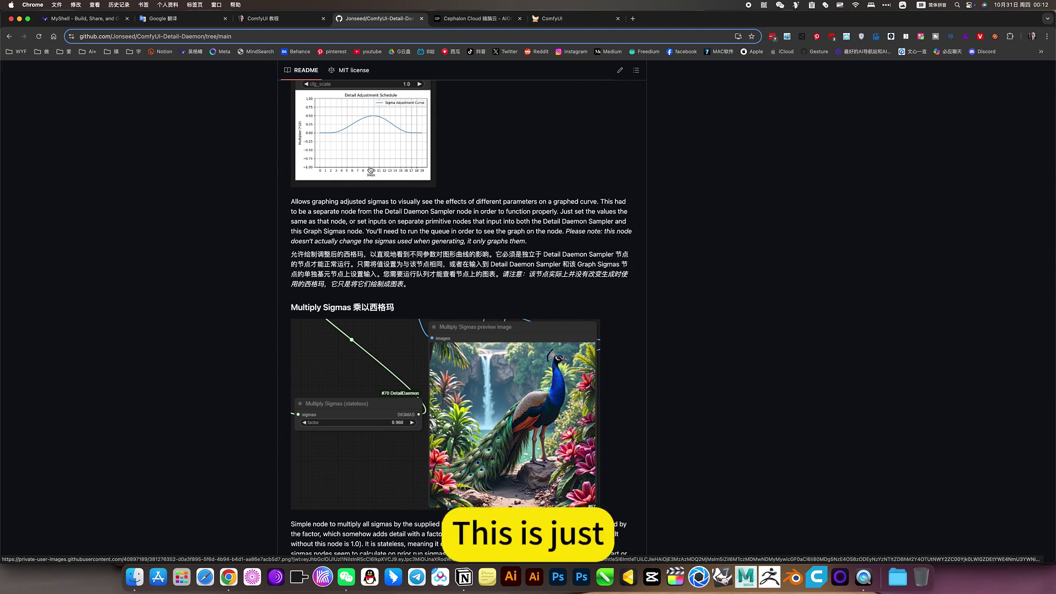
pyautogui.scroll(-2, 379, 275)
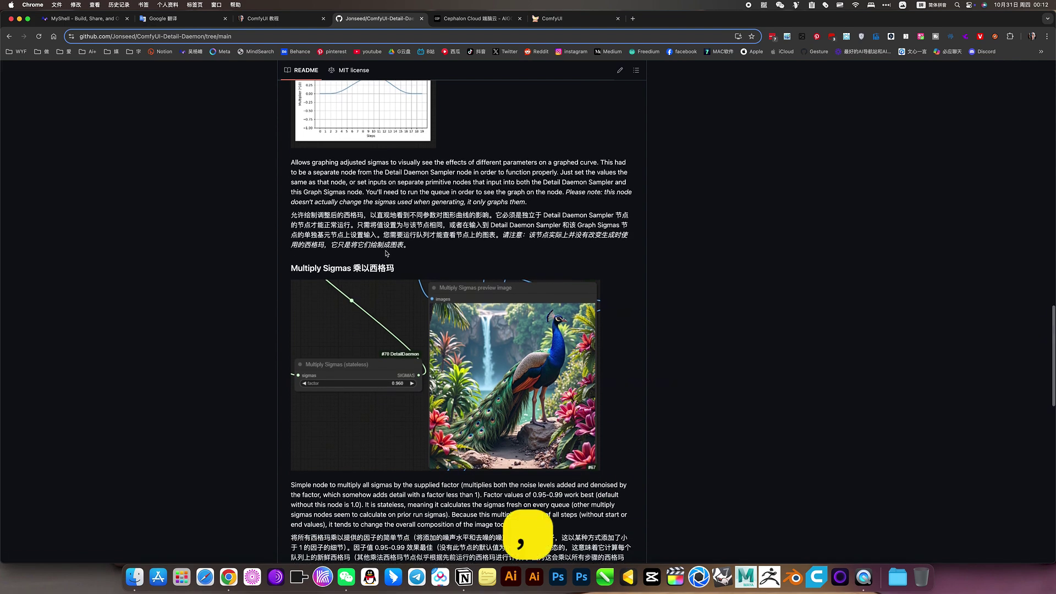
pyautogui.scroll(4, 387, 254)
pyautogui.scroll(1, 386, 252)
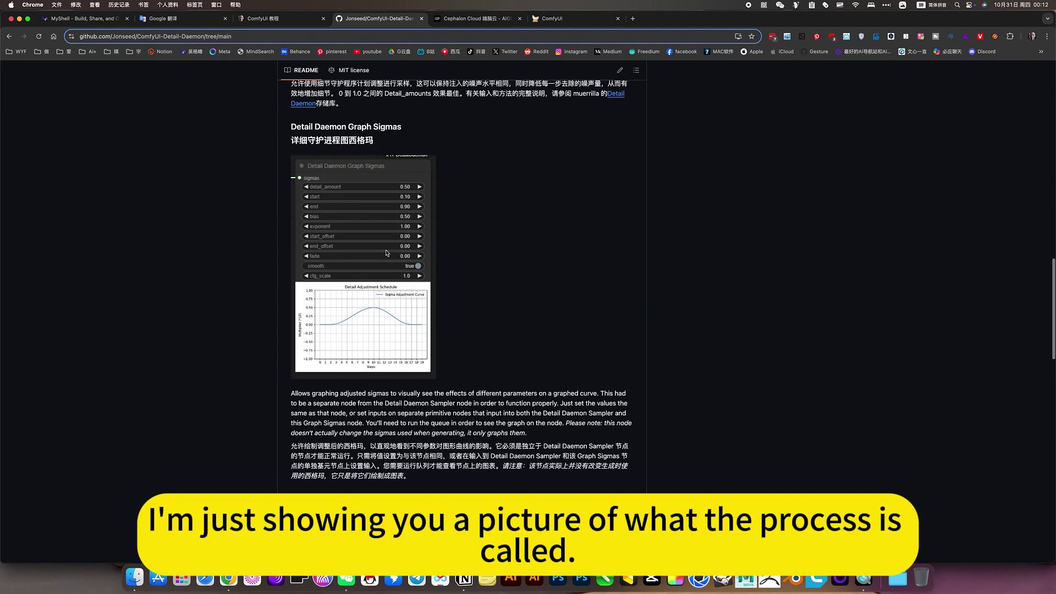
pyautogui.scroll(-2, 387, 252)
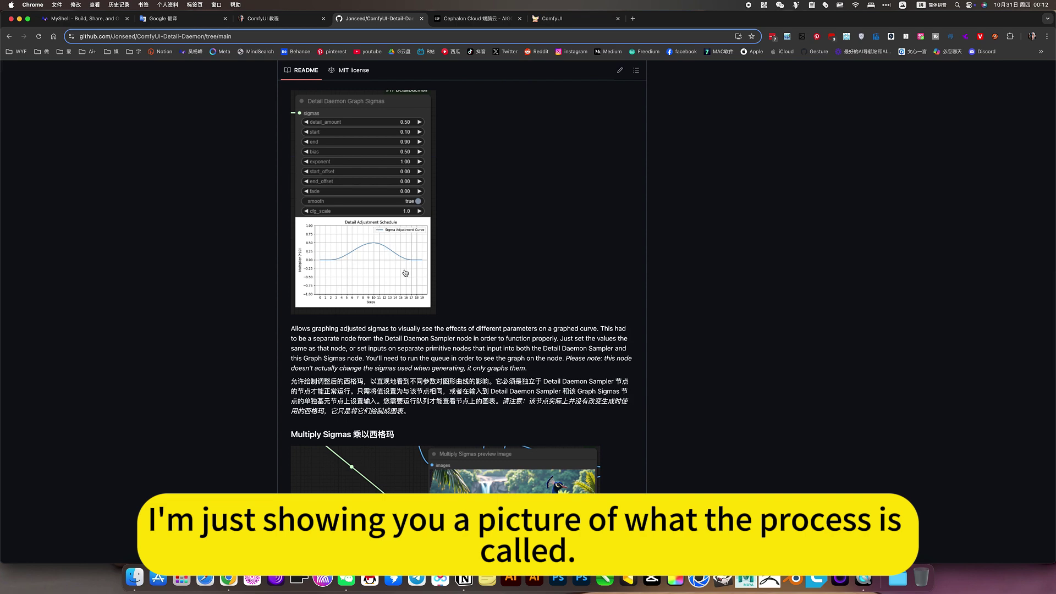
pyautogui.scroll(-5, 411, 282)
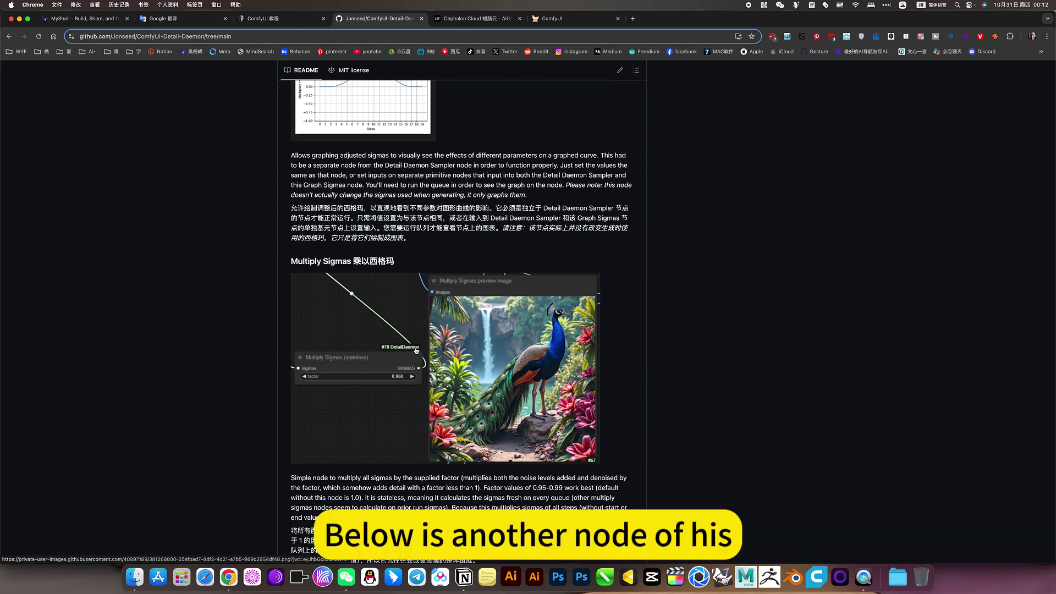
pyautogui.scroll(-3, 417, 350)
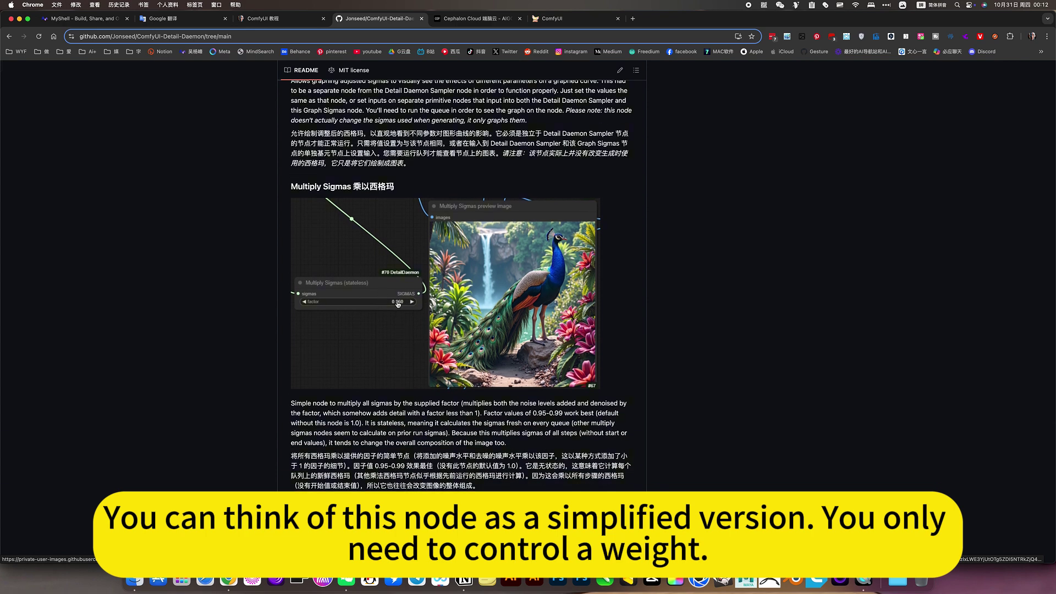
pyautogui.scroll(-8, 399, 326)
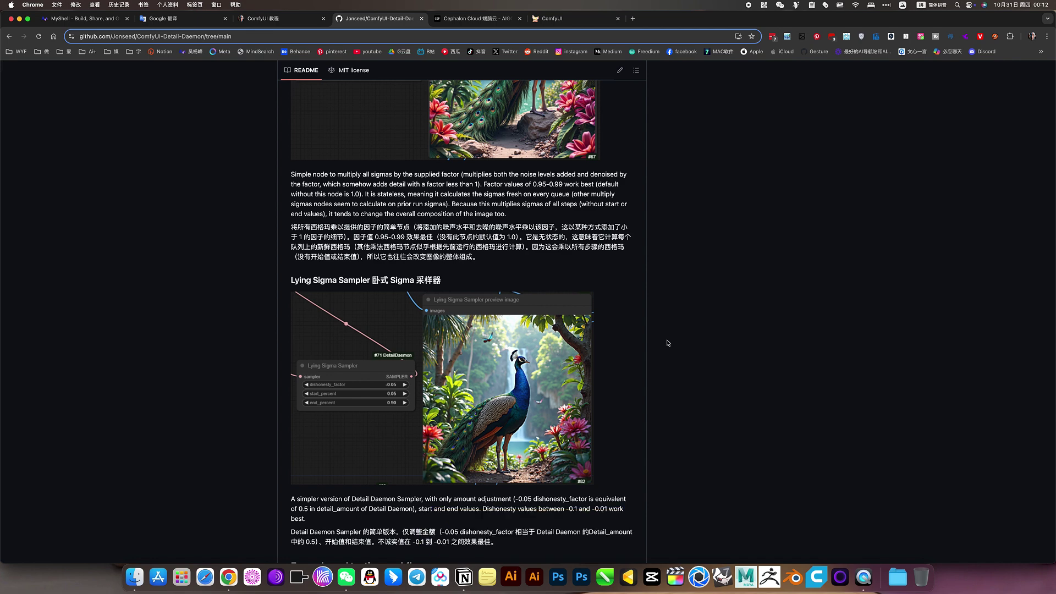
# - Return to ComfyUI and bring the Multiply Sigmas preview and comparison close up
pyautogui.click(550, 20)
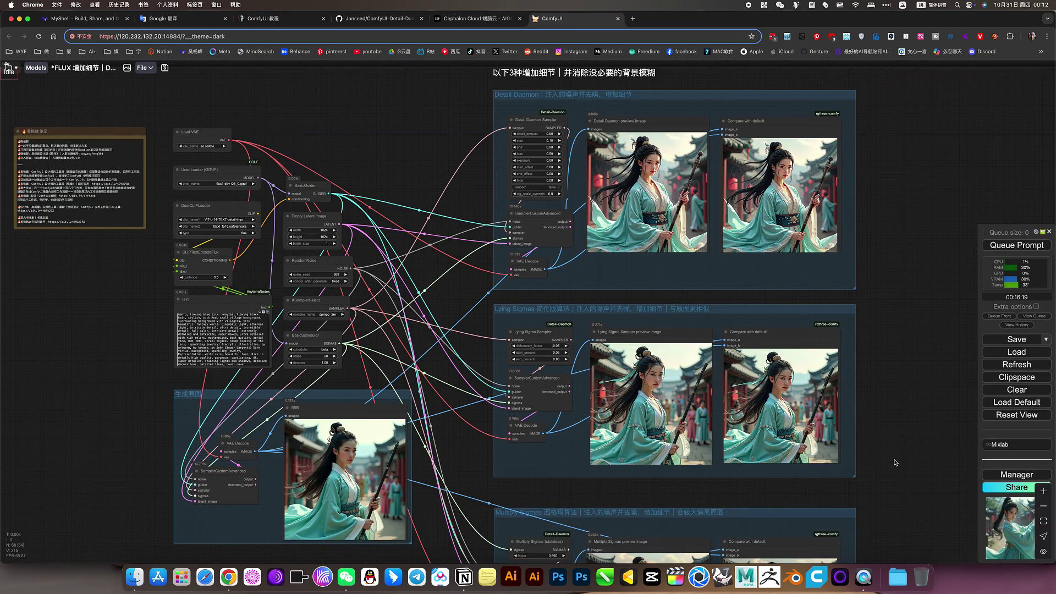
pyautogui.scroll(-5, 894, 463)
pyautogui.scroll(-1, 874, 394)
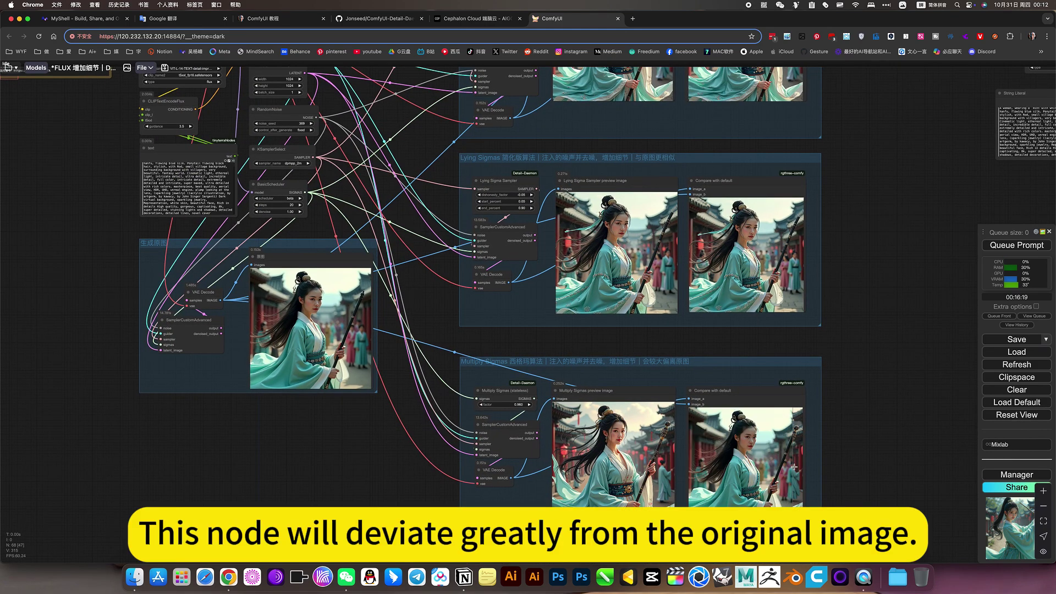
pyautogui.moveTo(862, 477); pyautogui.dragTo(815, 397)
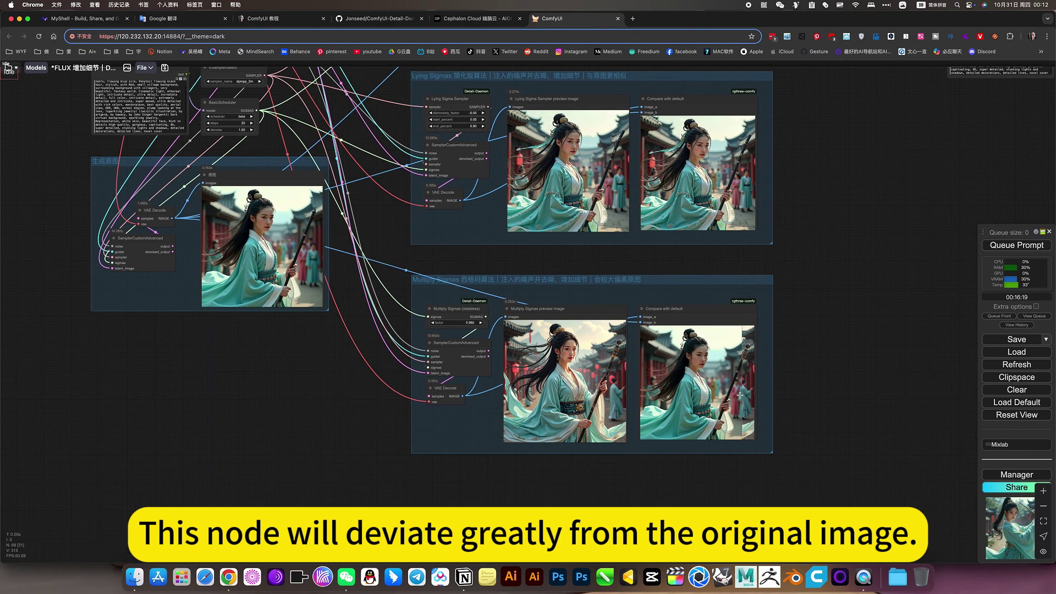
pyautogui.scroll(10, 753, 403)
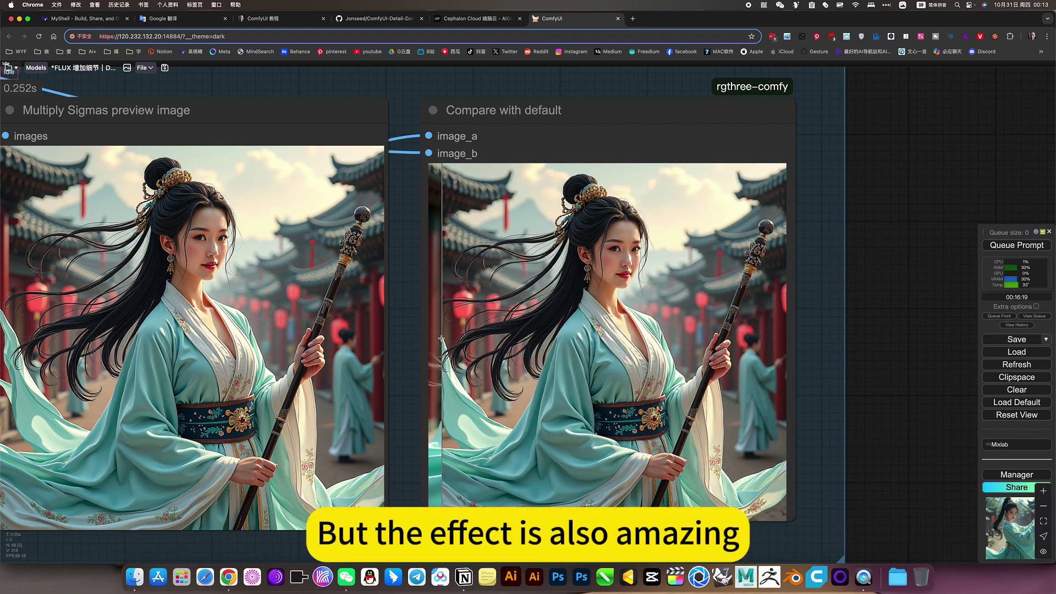
# - Compare the Lying Sigmas result against the default image, then zoom back out
pyautogui.scroll(-8, 866, 358)
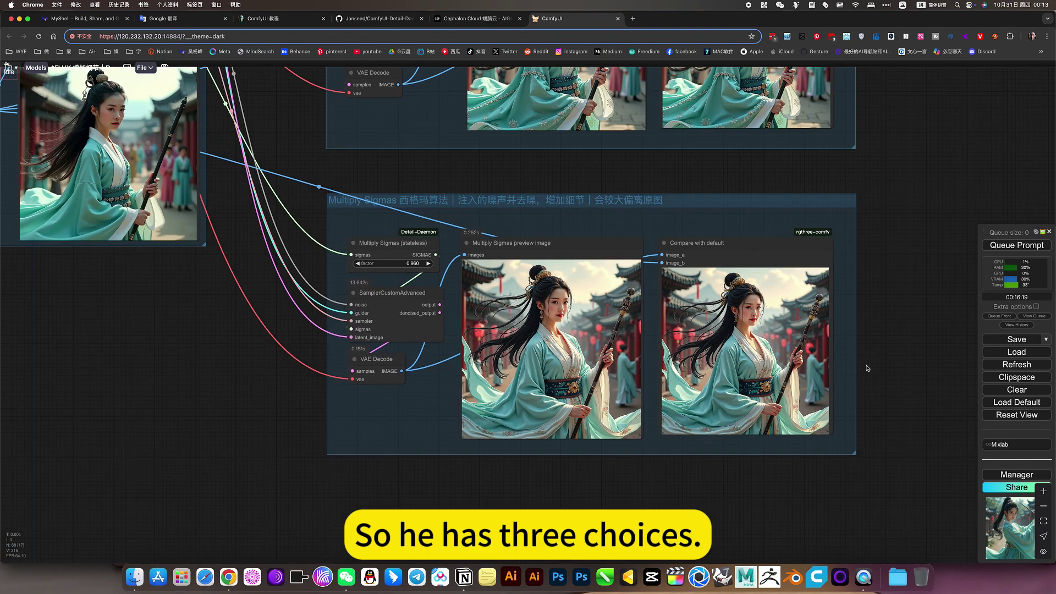
pyautogui.scroll(5, 880, 330)
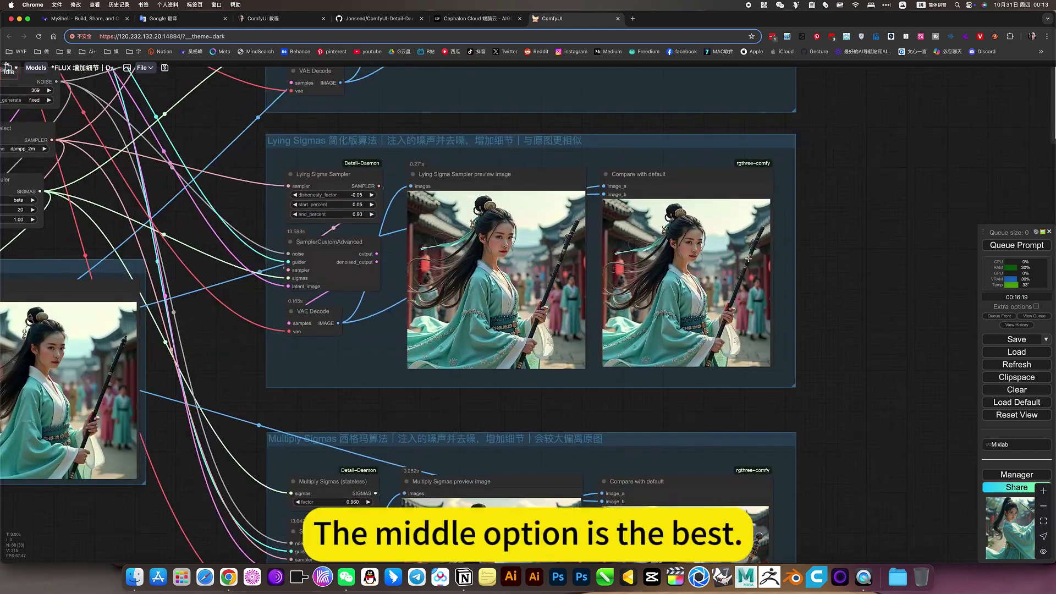
pyautogui.scroll(4, 811, 262)
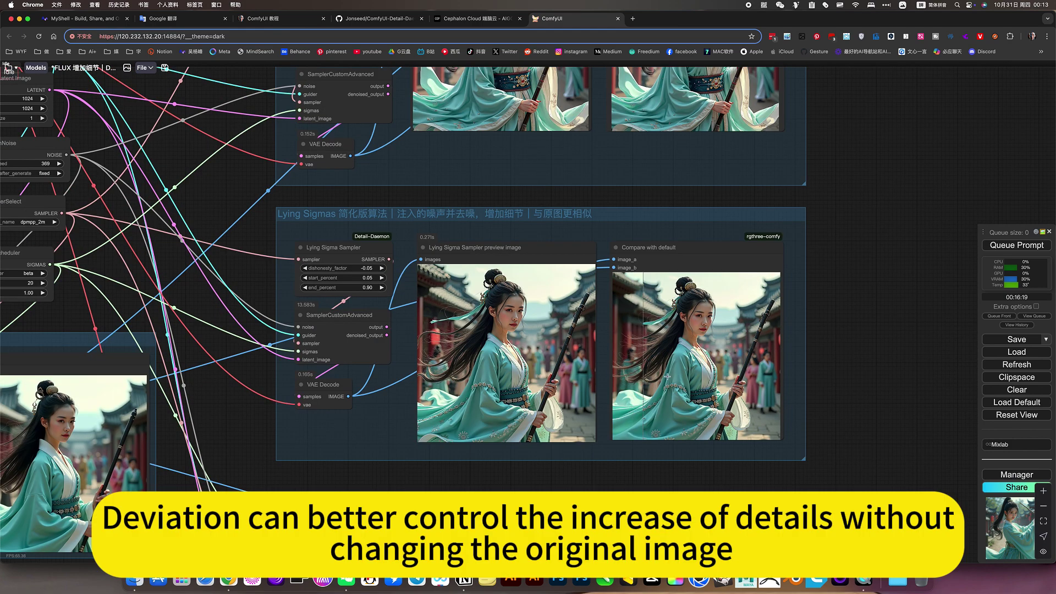
pyautogui.scroll(5, 687, 385)
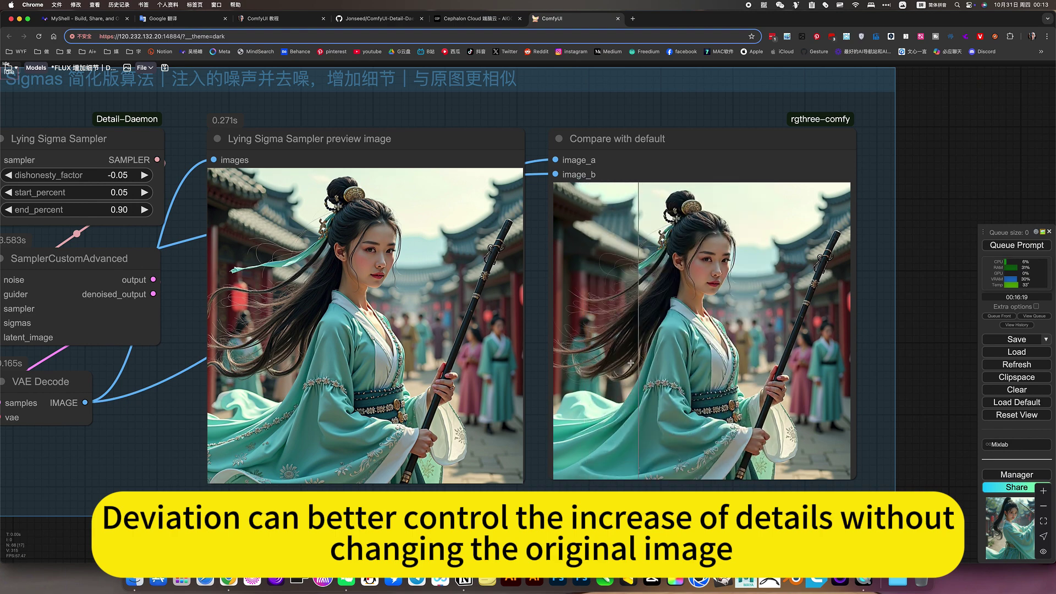
pyautogui.scroll(-2, 574, 360)
pyautogui.scroll(-4, 574, 360)
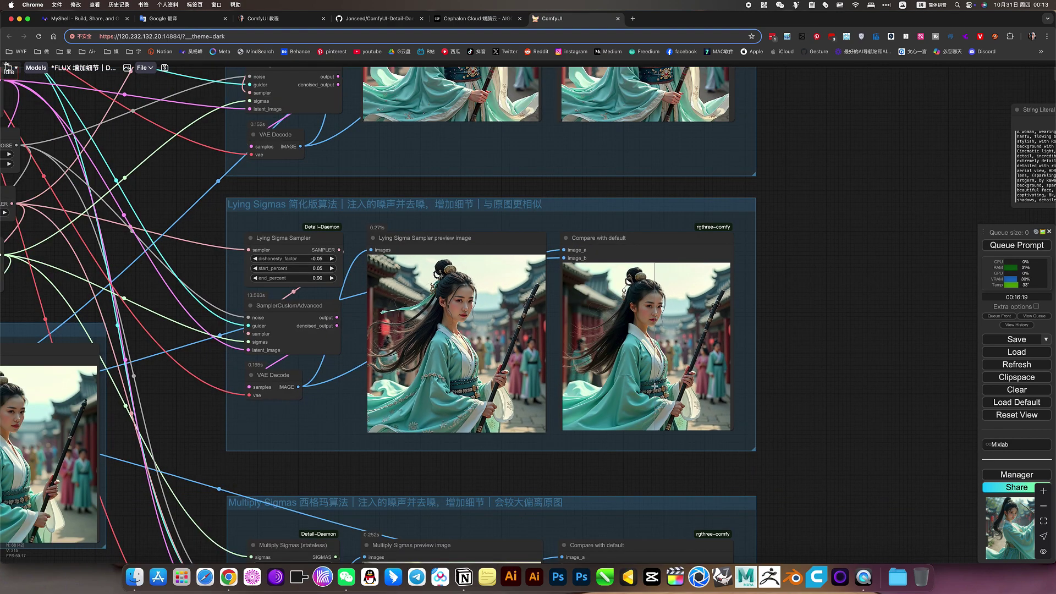
pyautogui.scroll(-5, 657, 398)
pyautogui.moveTo(749, 419); pyautogui.dragTo(770, 397)
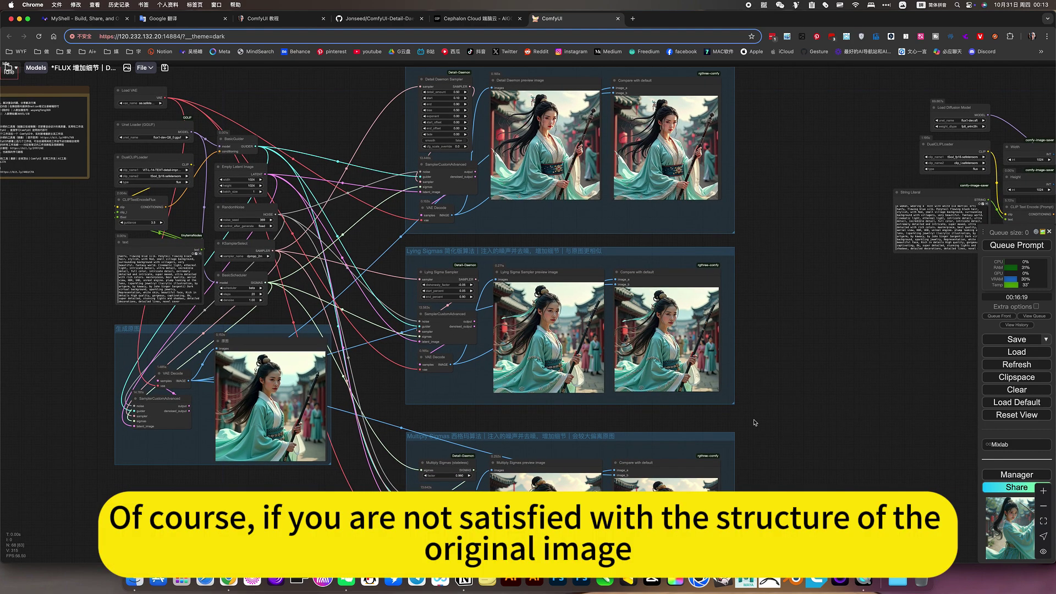
pyautogui.scroll(-3, 798, 416)
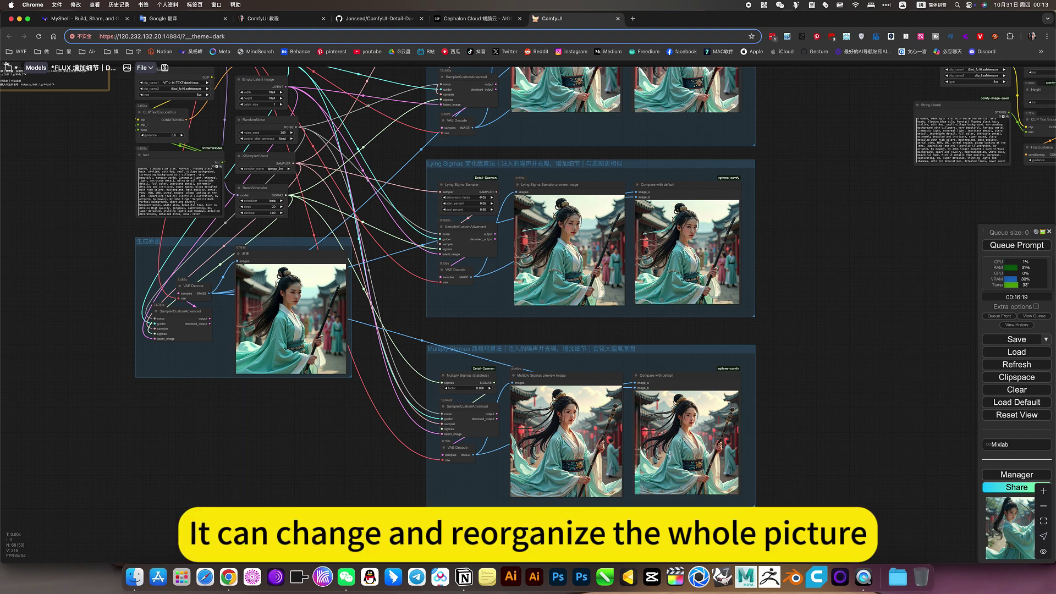
pyautogui.scroll(6, 793, 276)
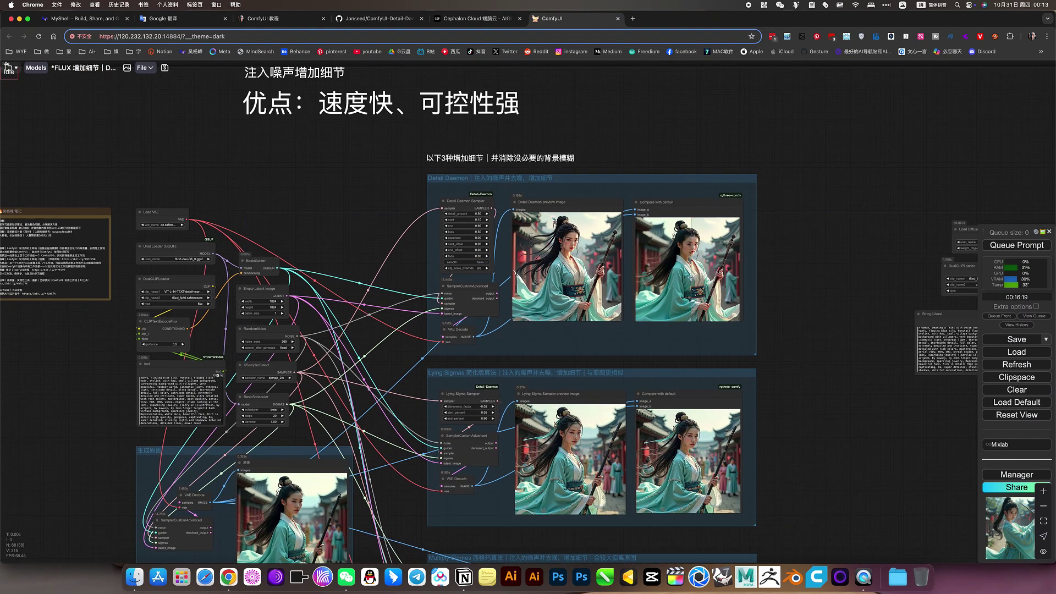
pyautogui.moveTo(782, 402); pyautogui.dragTo(786, 398)
pyautogui.scroll(5, 678, 380)
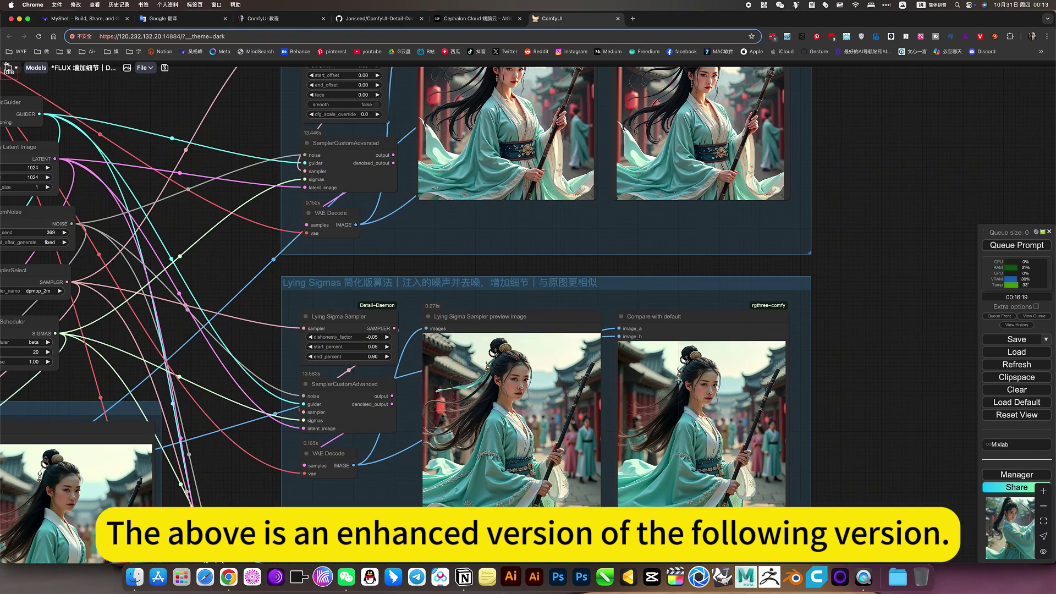
pyautogui.scroll(5, 874, 340)
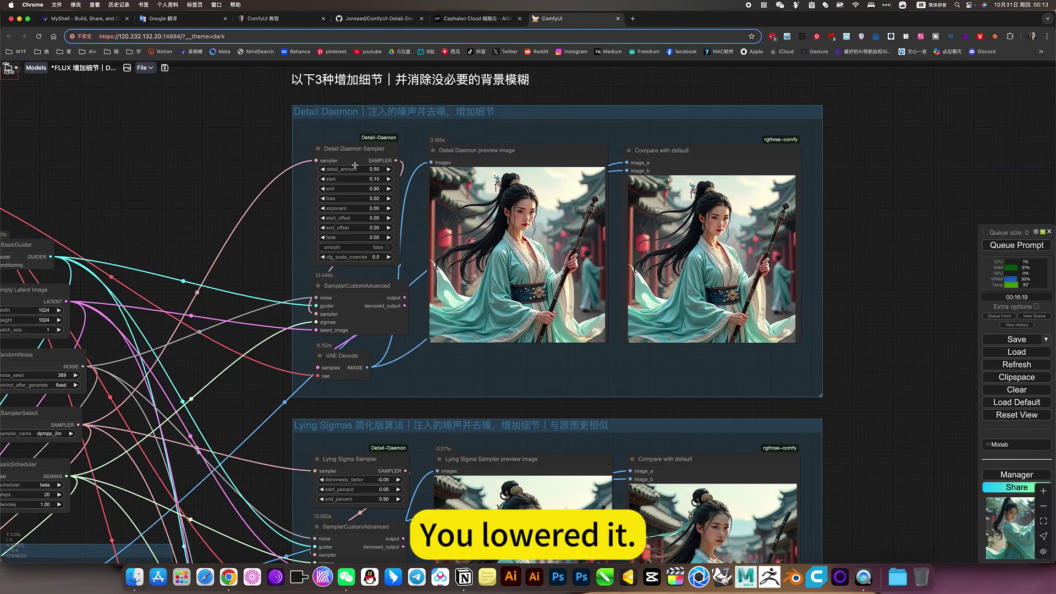
pyautogui.scroll(-7, 538, 409)
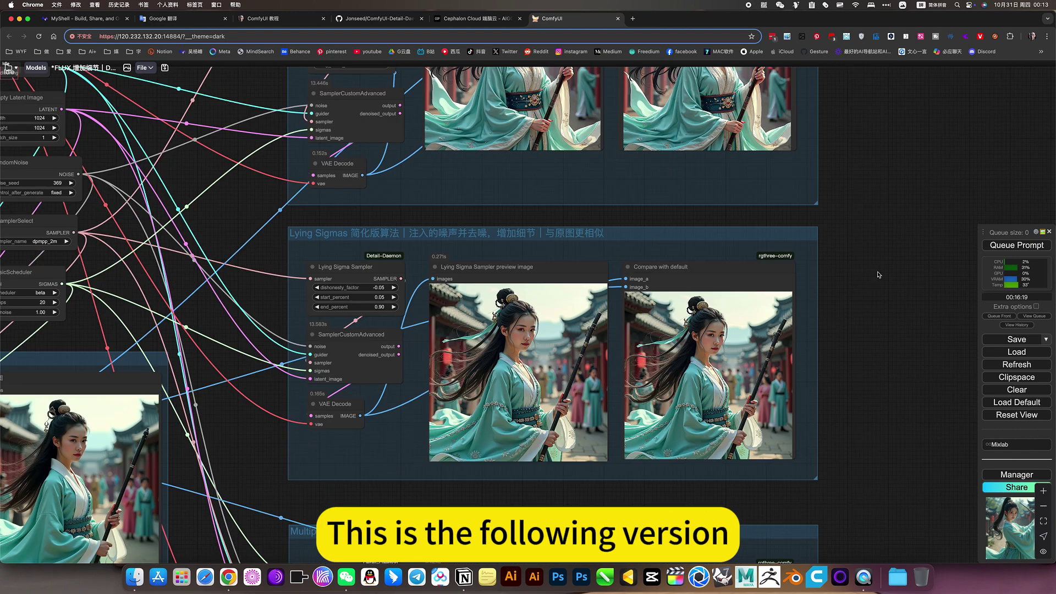
# - Open the workspace workflow browser and expand the author's top-level workflow folder
pyautogui.scroll(-10, 677, 381)
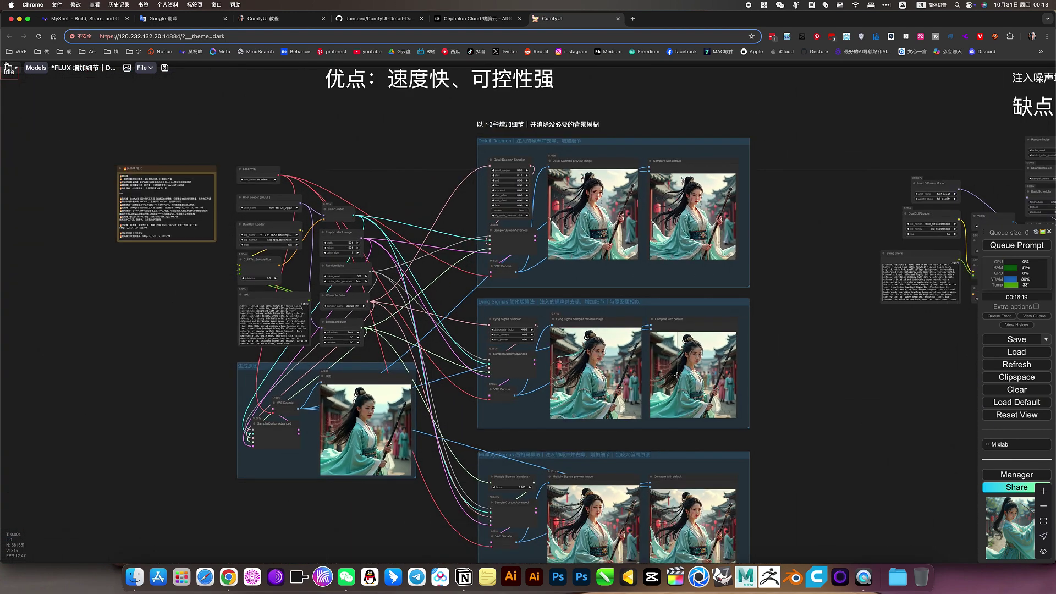
pyautogui.click(10, 69)
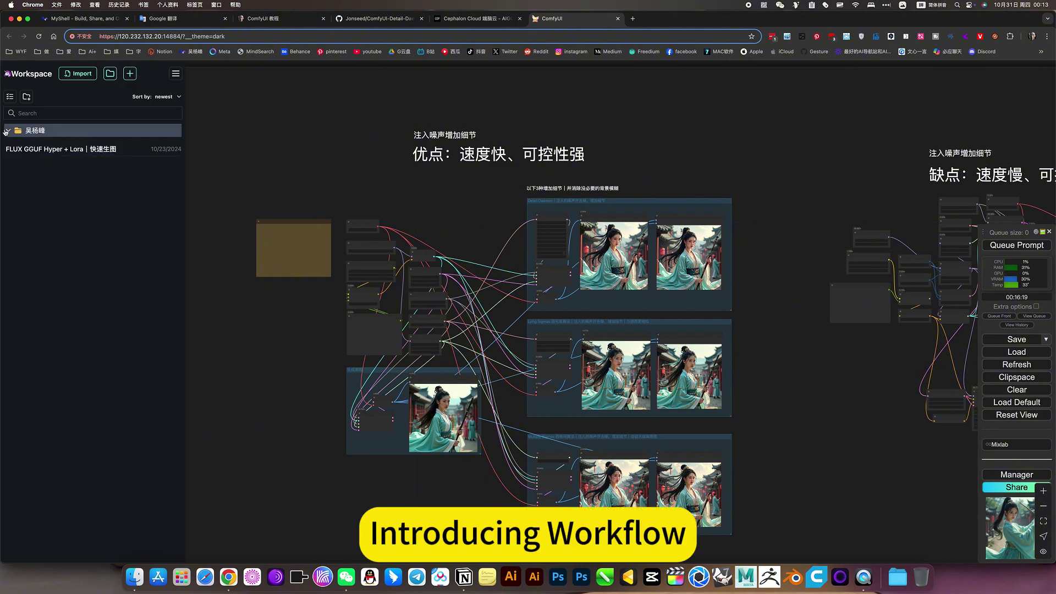
pyautogui.click(7, 132)
# - Browse the 图像类 image workflows, then collapse it and expand the 视频类 video folder
pyautogui.click(16, 174)
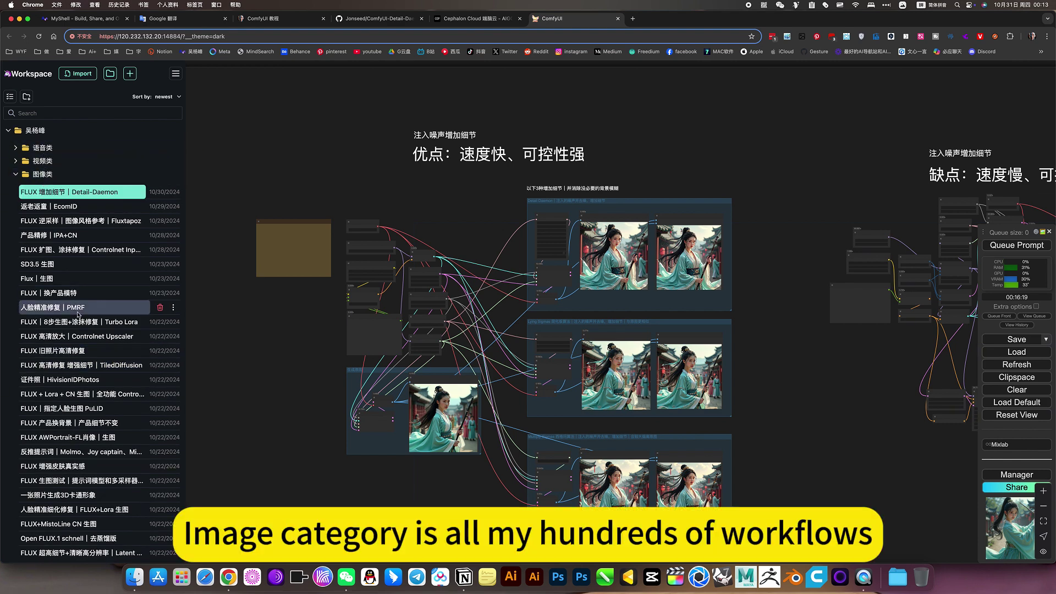
pyautogui.scroll(-10, 78, 313)
pyautogui.scroll(10, 79, 314)
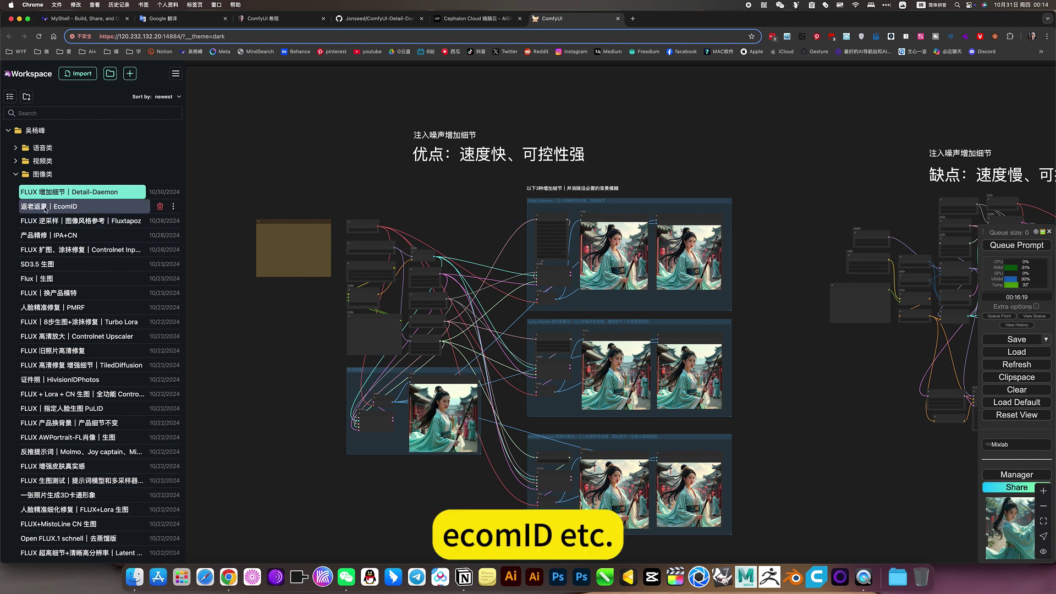
pyautogui.click(15, 174)
pyautogui.click(16, 162)
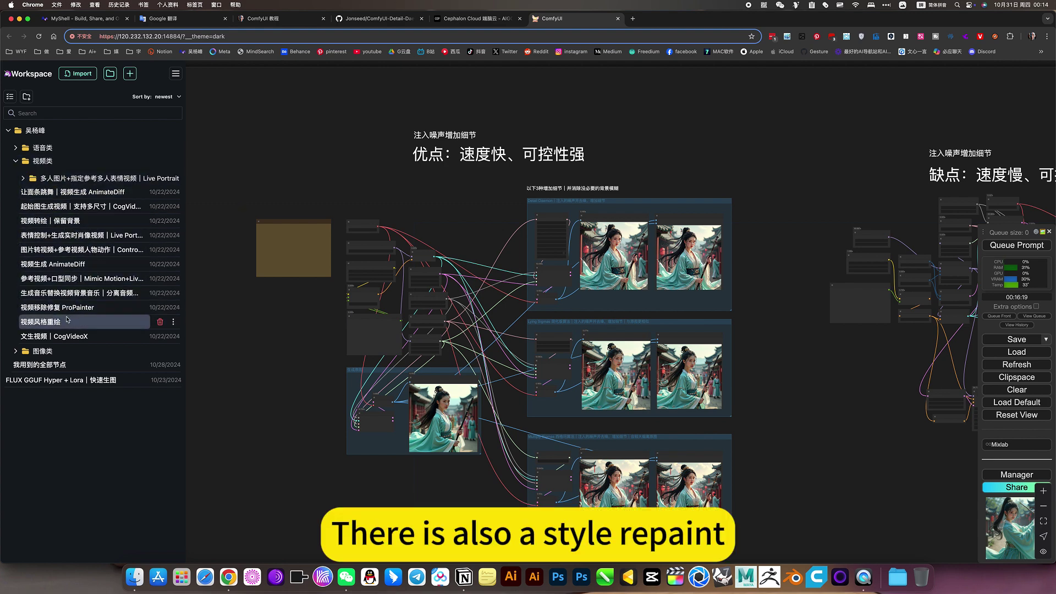
# - Browse the 语音类 voice workflows, collapse the folder, and go to the ComfyUI 教程 notes page
pyautogui.click(38, 161)
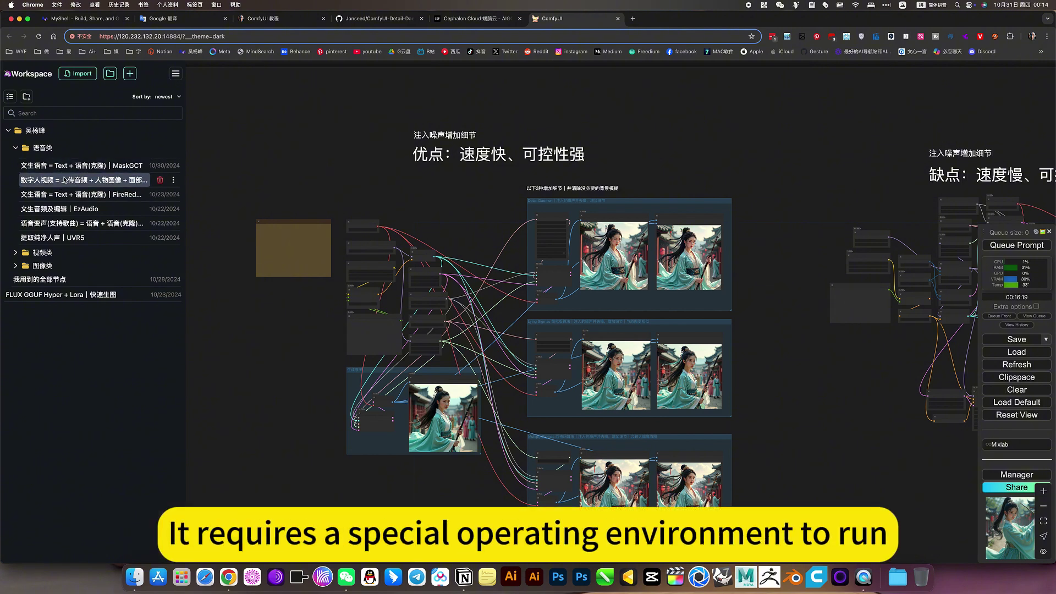
pyautogui.click(16, 150)
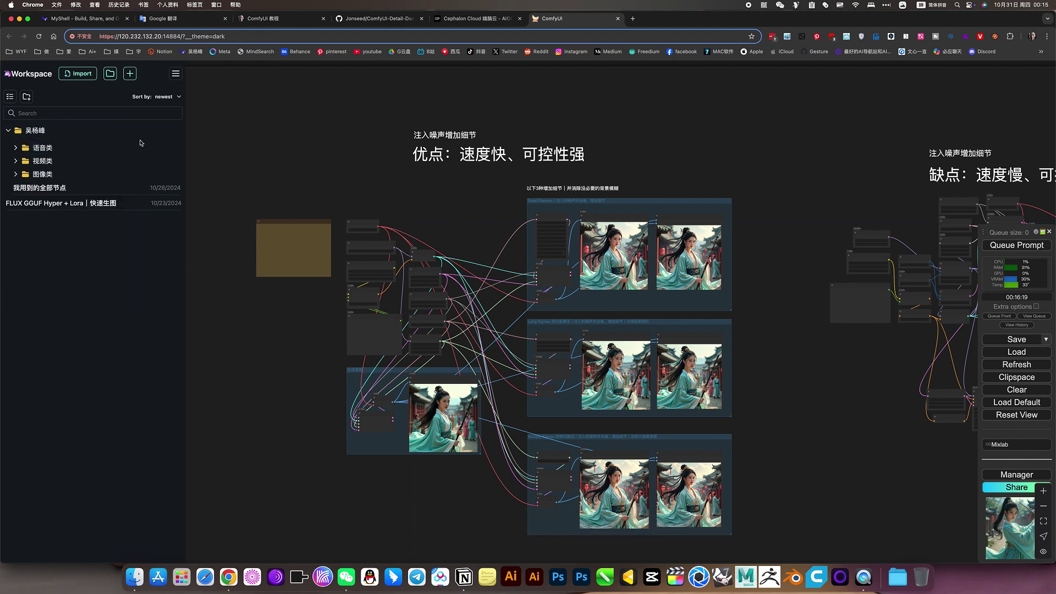
pyautogui.click(280, 18)
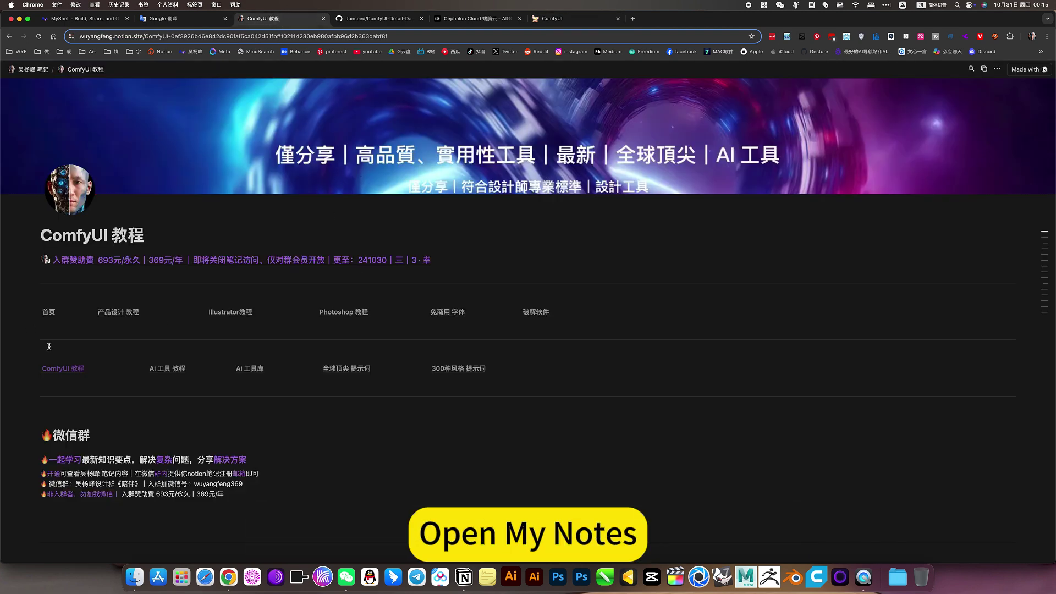
# - Open the 图像类 workflow list and read the Detail-Daemon workflow's 下载设置 details
pyautogui.click(64, 368)
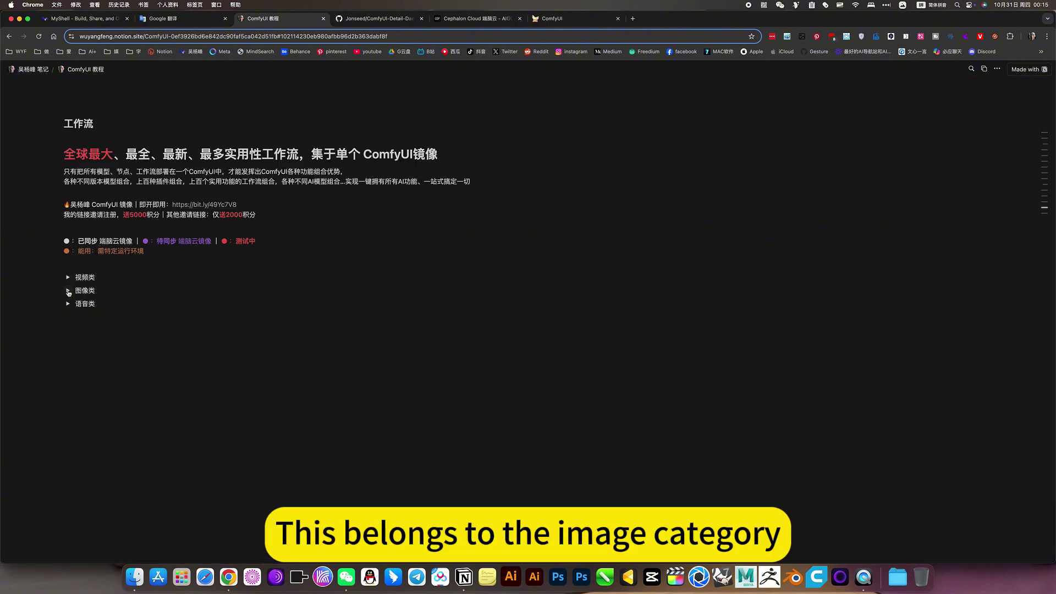
pyautogui.click(67, 291)
pyautogui.click(90, 330)
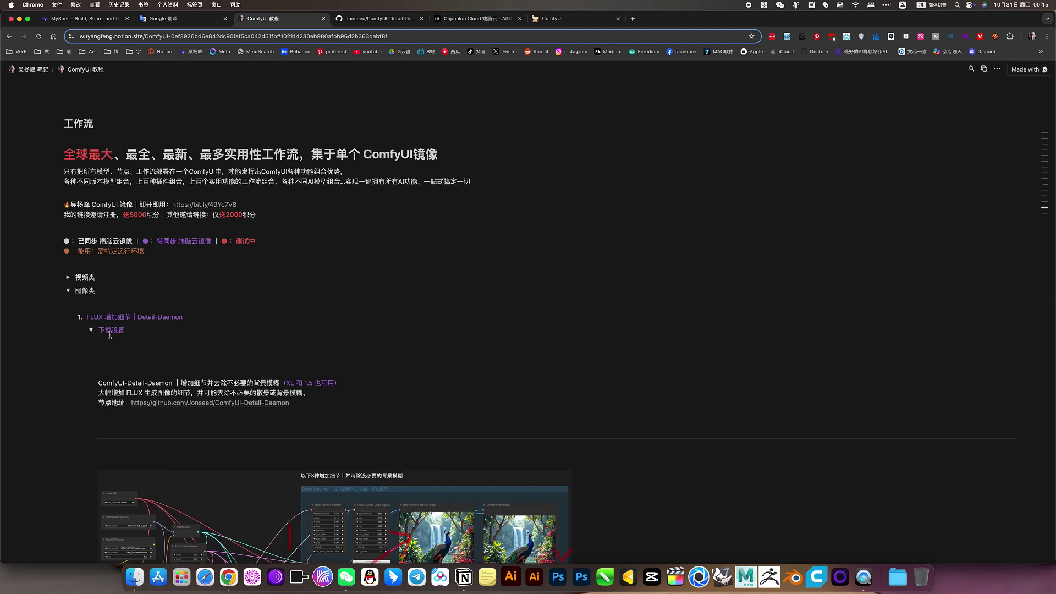
pyautogui.scroll(-3, 137, 321)
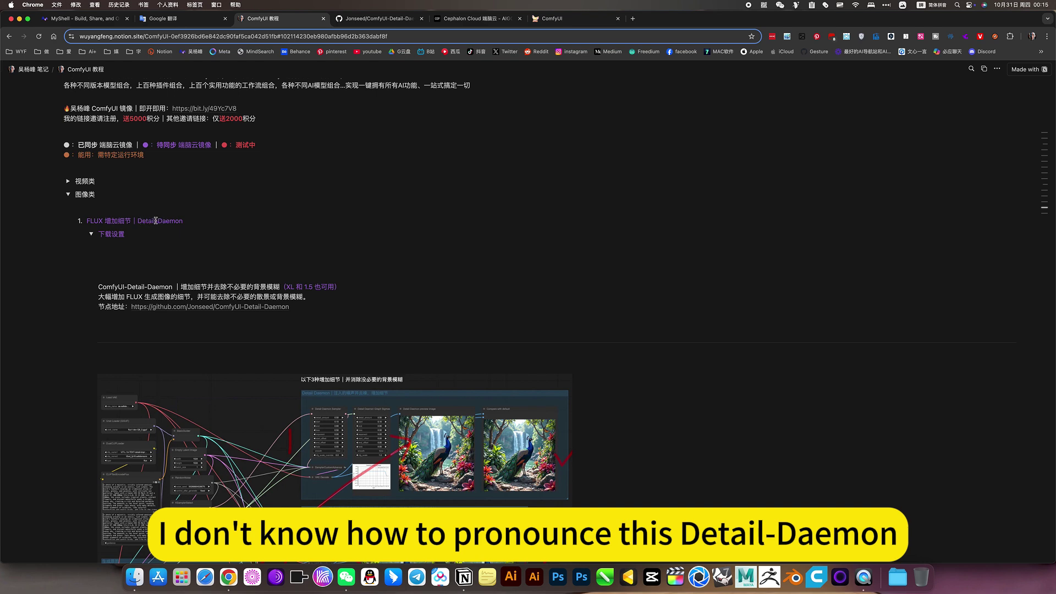
pyautogui.scroll(-3, 182, 253)
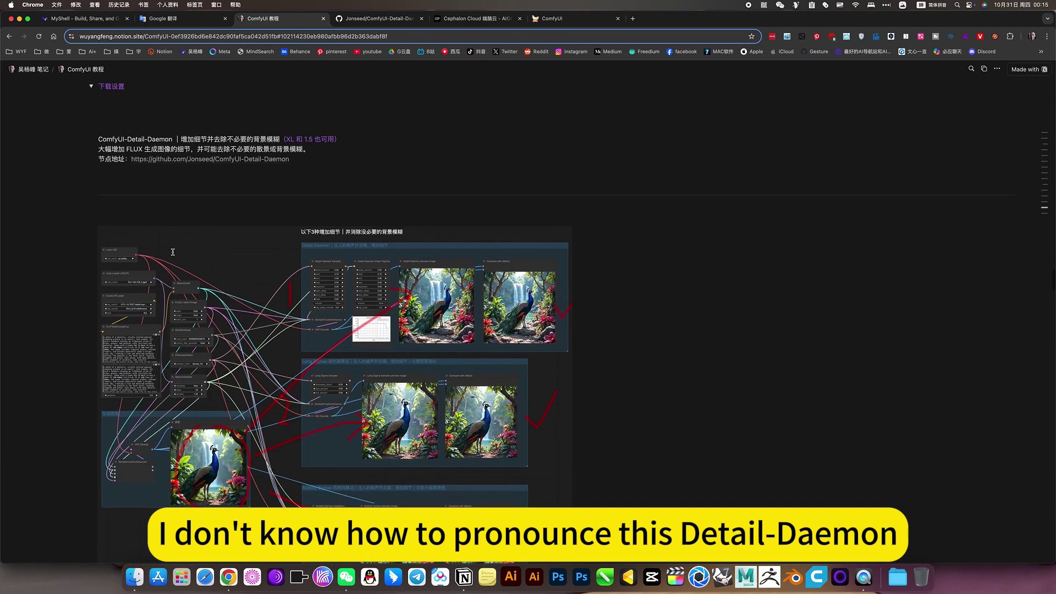
pyautogui.scroll(1, 242, 213)
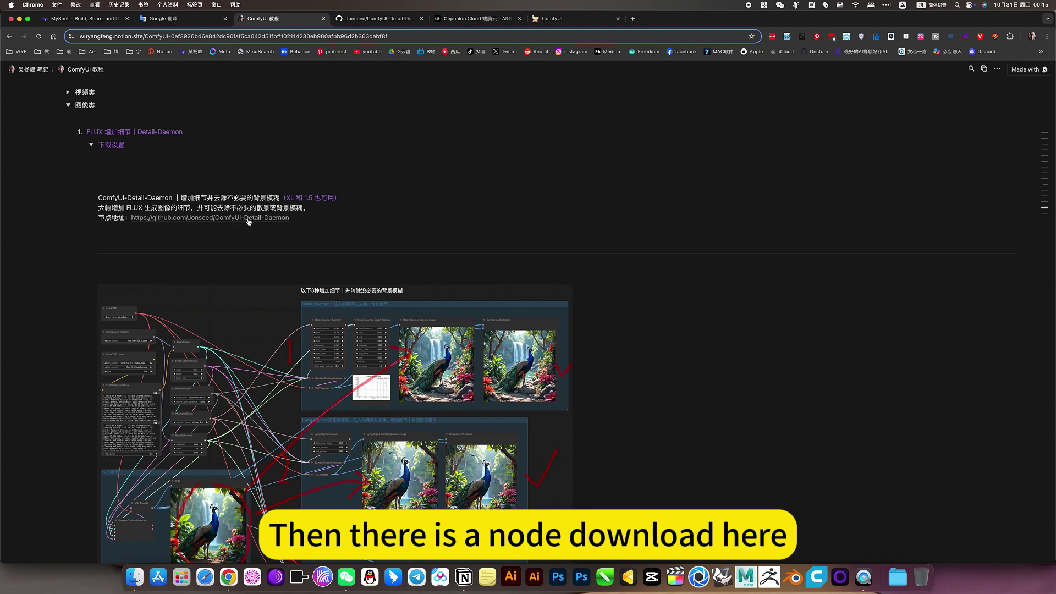
# - Collapse the Detail-Daemon 下载设置 section and scroll back up to the 工作流 heading
pyautogui.scroll(-5, 256, 221)
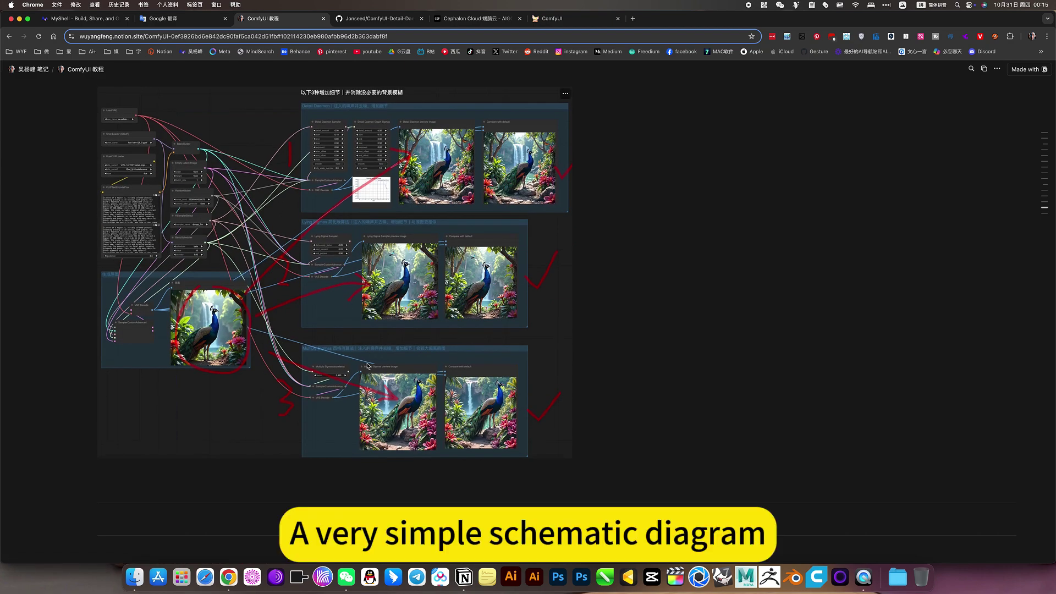
pyautogui.scroll(-7, 367, 365)
pyautogui.scroll(9, 291, 332)
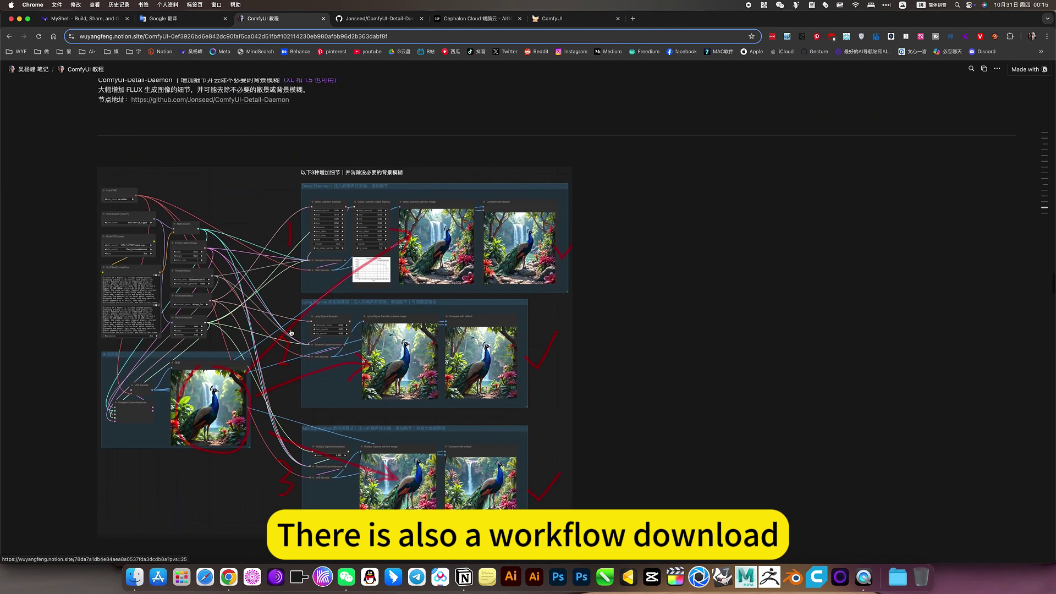
pyautogui.scroll(4, 291, 332)
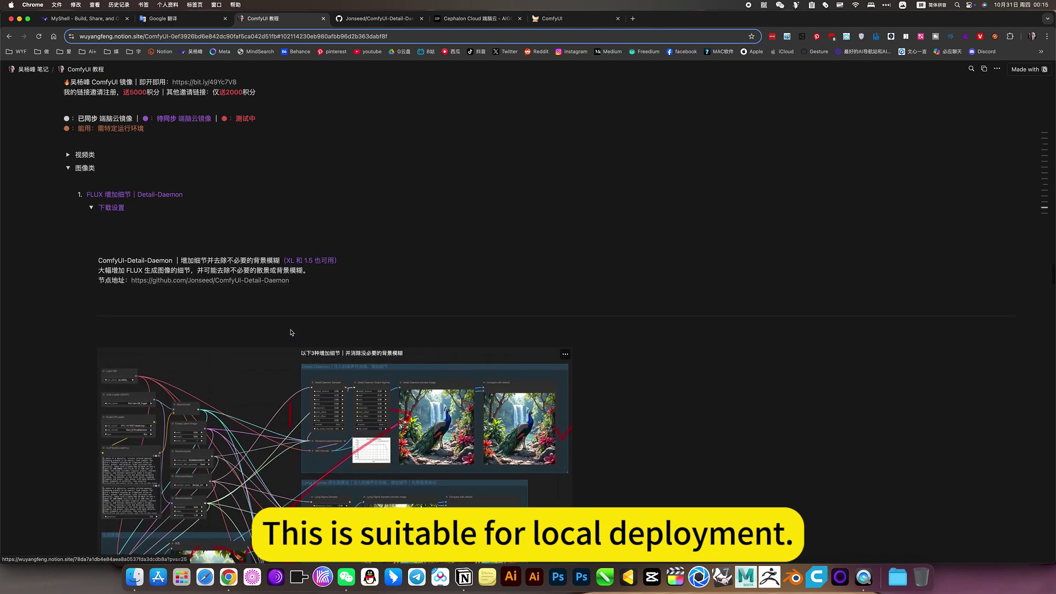
pyautogui.click(91, 210)
pyautogui.scroll(3, 112, 191)
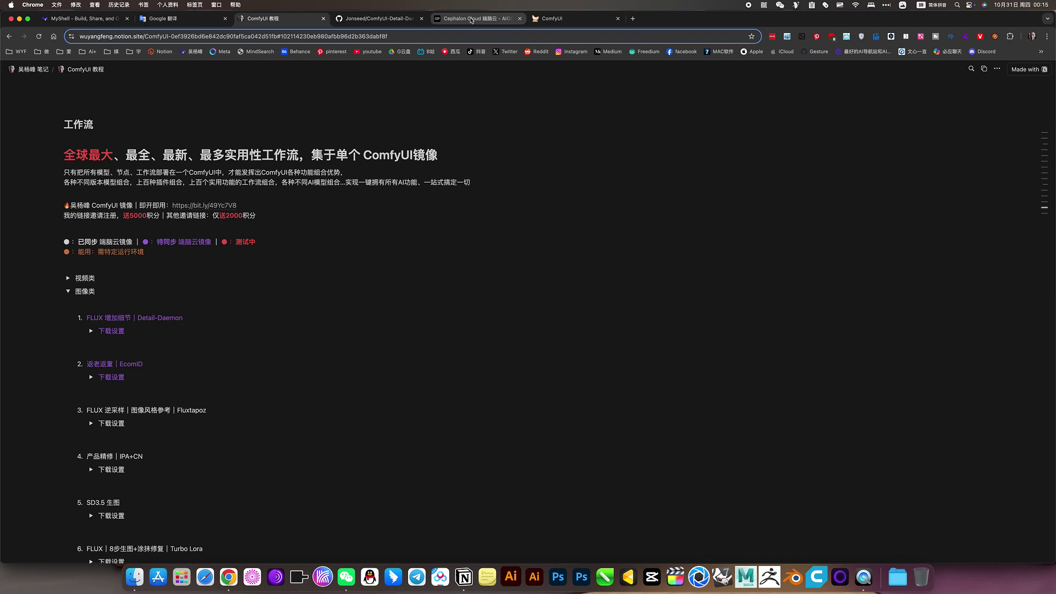
# - Back on the ComfyUI canvas, zoom and pan over to the 缺点 noise-injection workflow
pyautogui.click(553, 20)
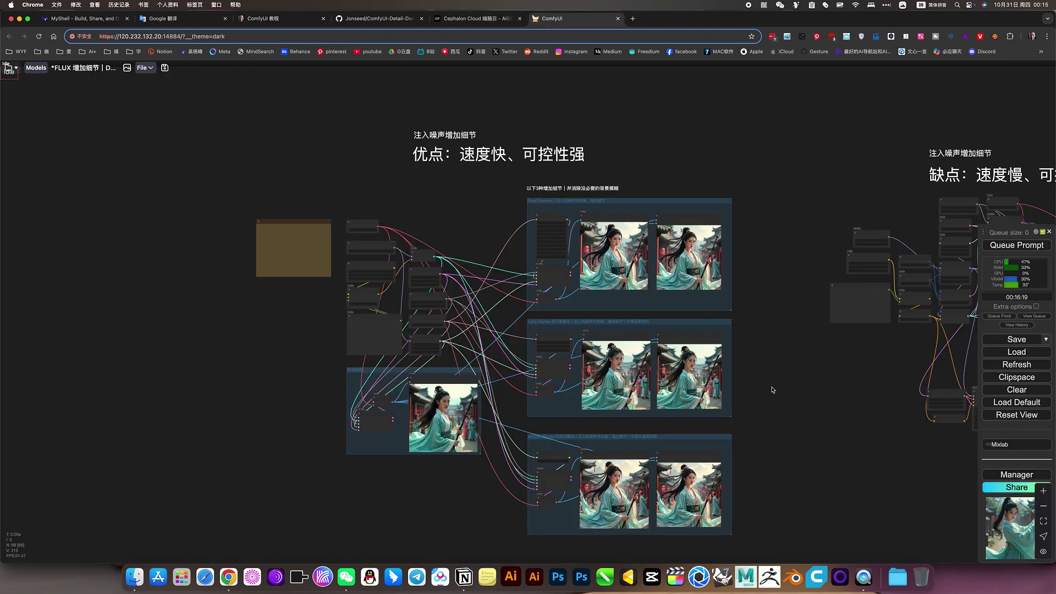
pyautogui.scroll(-2, 522, 297)
pyautogui.scroll(2, 496, 328)
pyautogui.scroll(3, 496, 328)
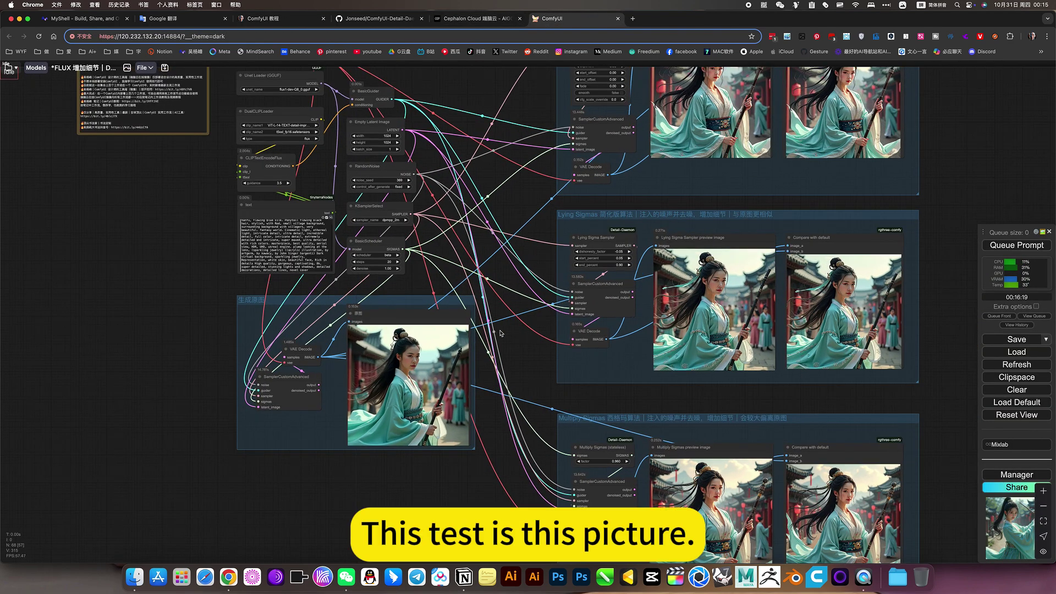
pyautogui.scroll(-5, 929, 341)
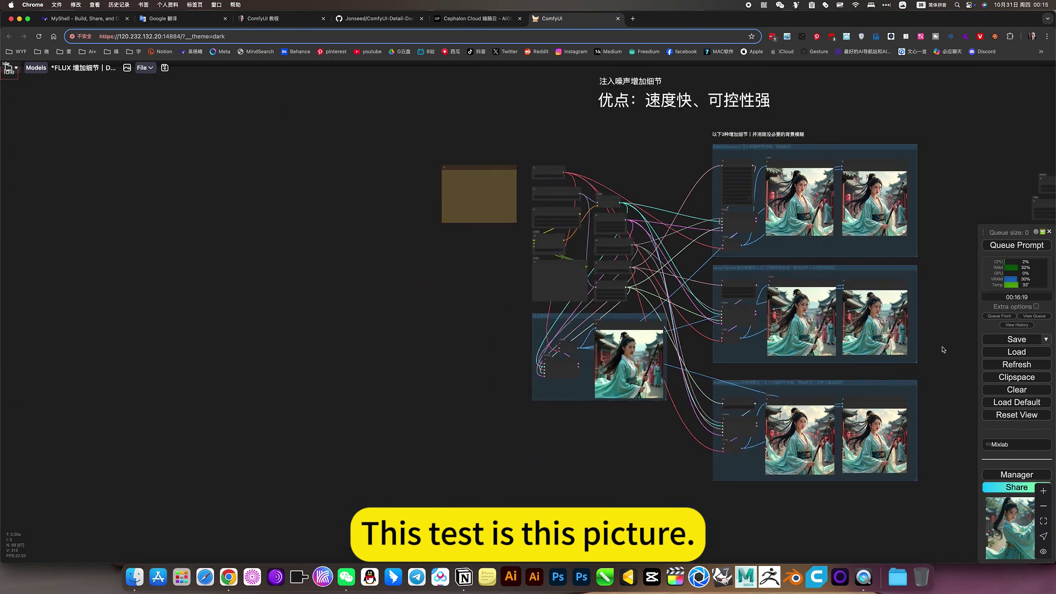
pyautogui.hscroll(10, 944, 348)
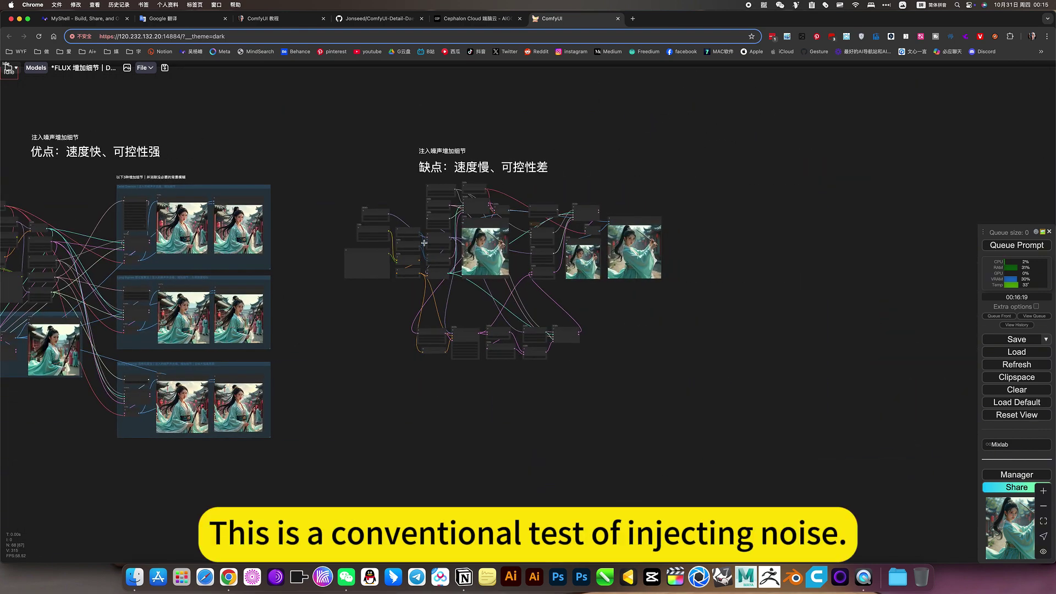
# - Inspect the Unsampler chain: 33 steps ending at 25, latent upscales 1.96 and 2.04
pyautogui.scroll(3, 431, 234)
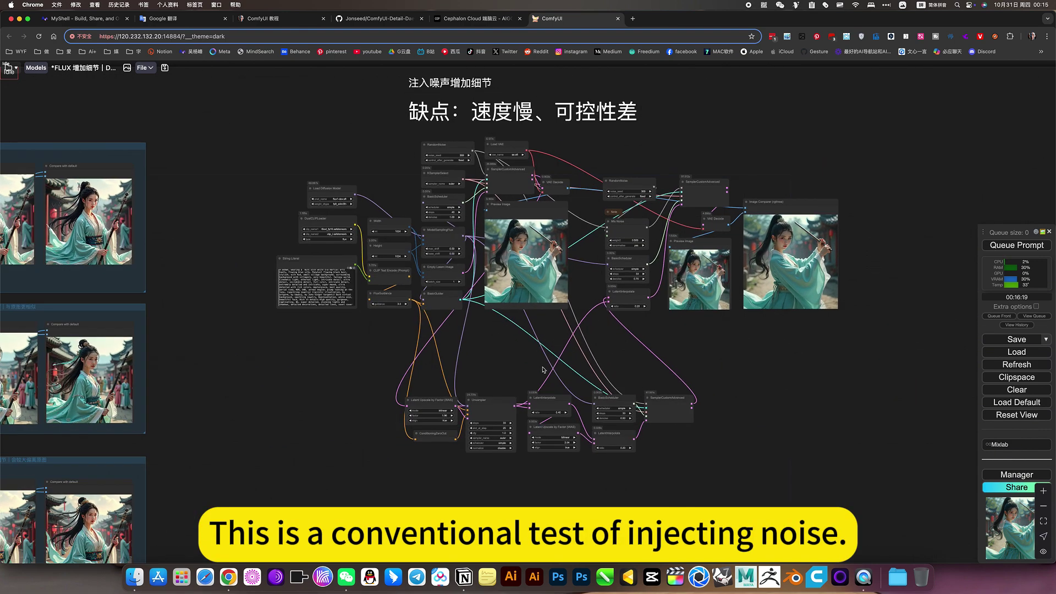
pyautogui.scroll(3, 510, 346)
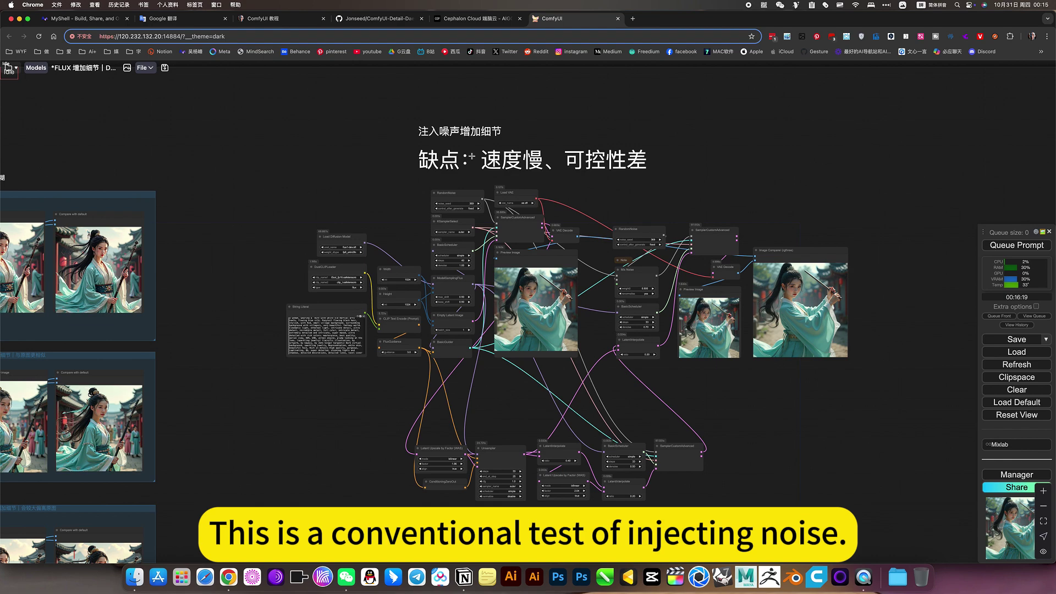
pyautogui.scroll(3, 472, 157)
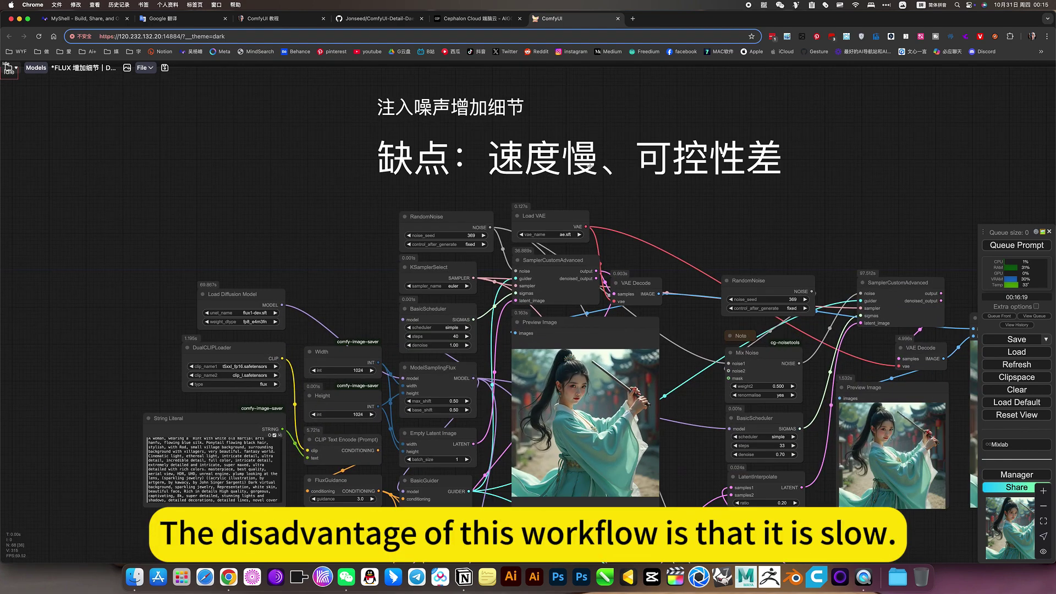
pyautogui.scroll(-5, 589, 165)
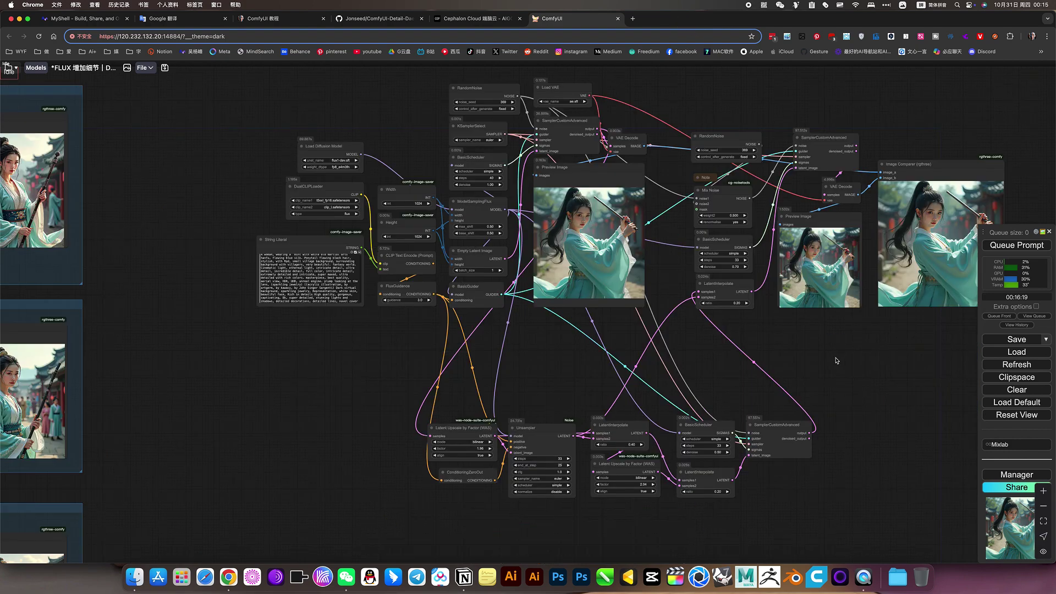
pyautogui.scroll(-3, 836, 360)
pyautogui.scroll(3, 536, 322)
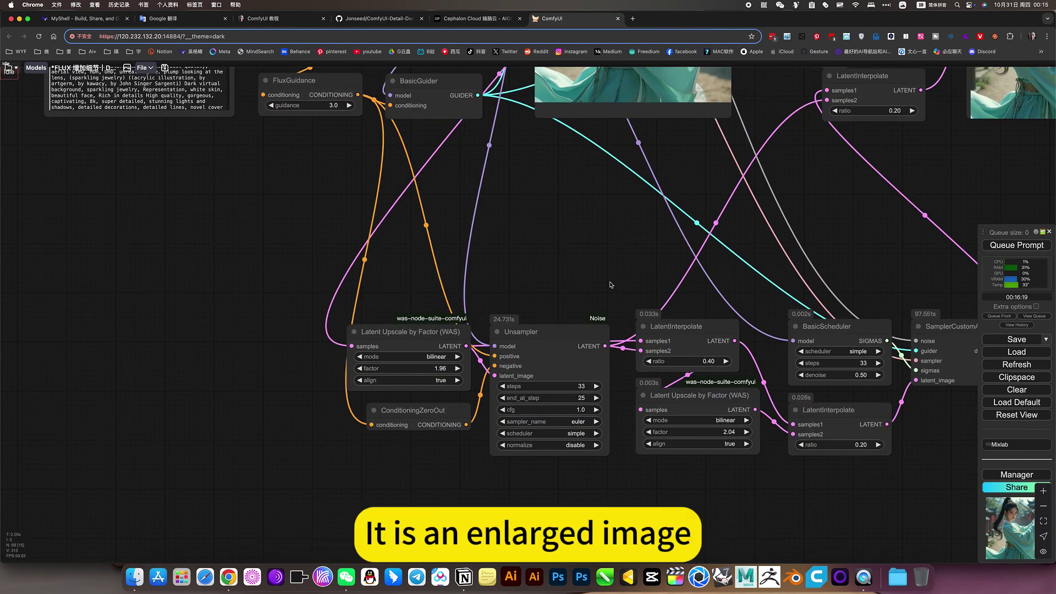
pyautogui.hscroll(5, 610, 284)
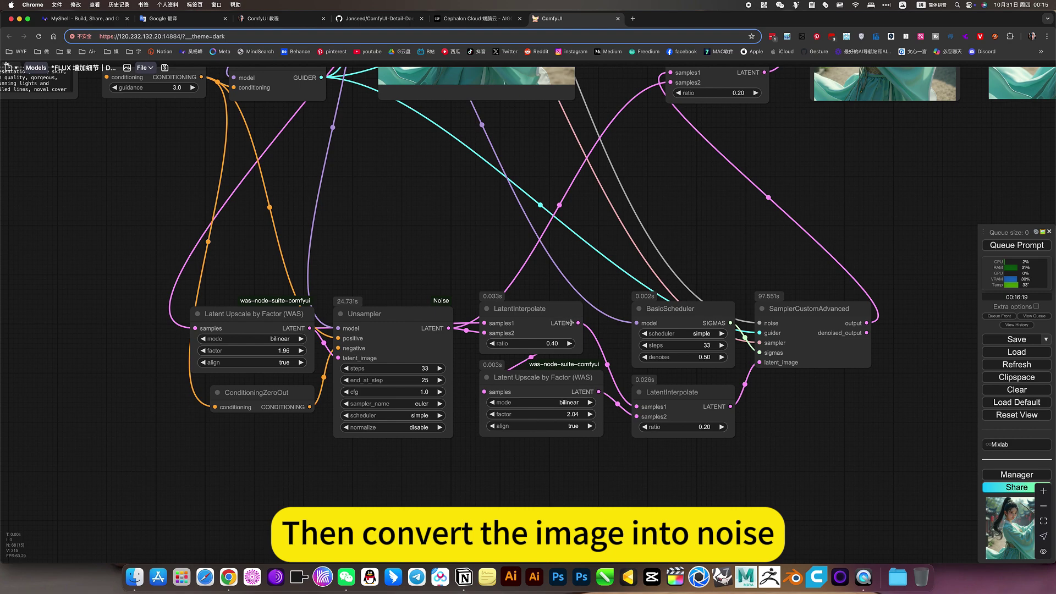
pyautogui.hscroll(3, 506, 357)
pyautogui.scroll(3, 506, 357)
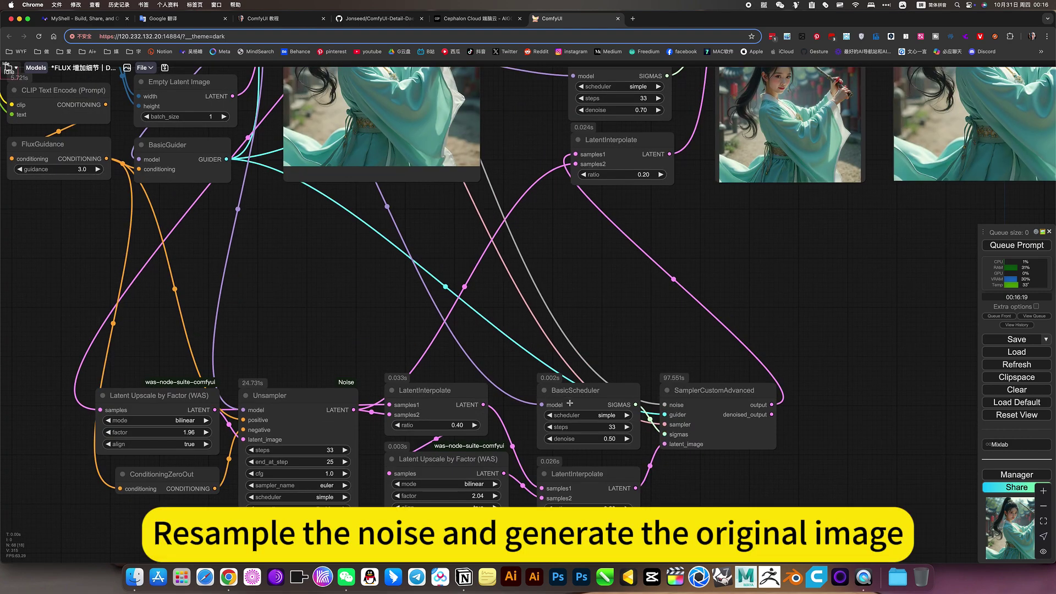
pyautogui.moveTo(594, 253); pyautogui.dragTo(533, 437)
pyautogui.moveTo(656, 171); pyautogui.dragTo(301, 290)
pyautogui.scroll(6, 783, 408)
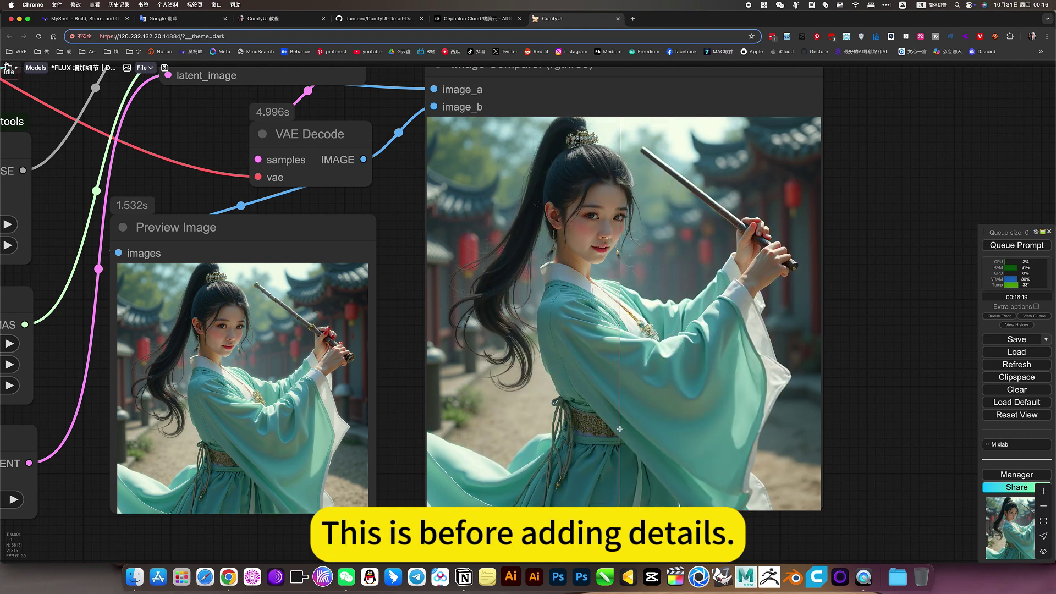
pyautogui.scroll(10, 554, 436)
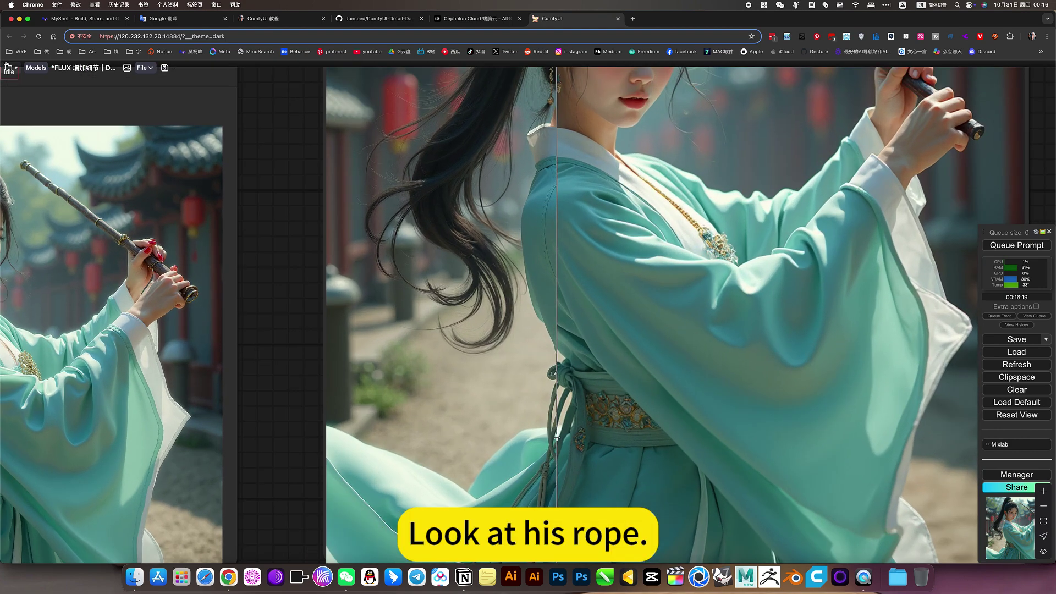
pyautogui.scroll(-5, 691, 436)
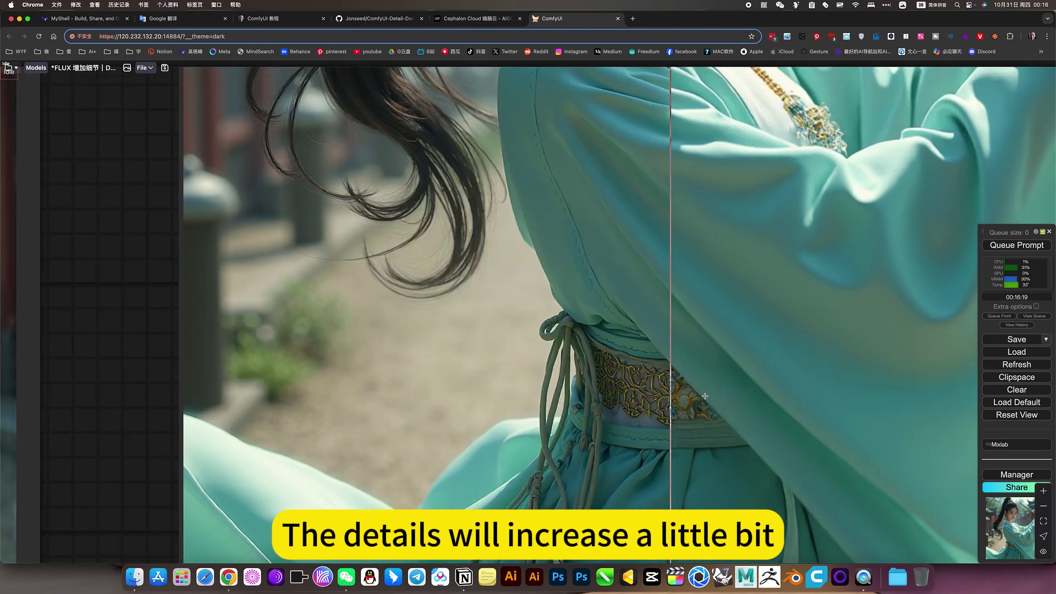
pyautogui.scroll(-6, 714, 385)
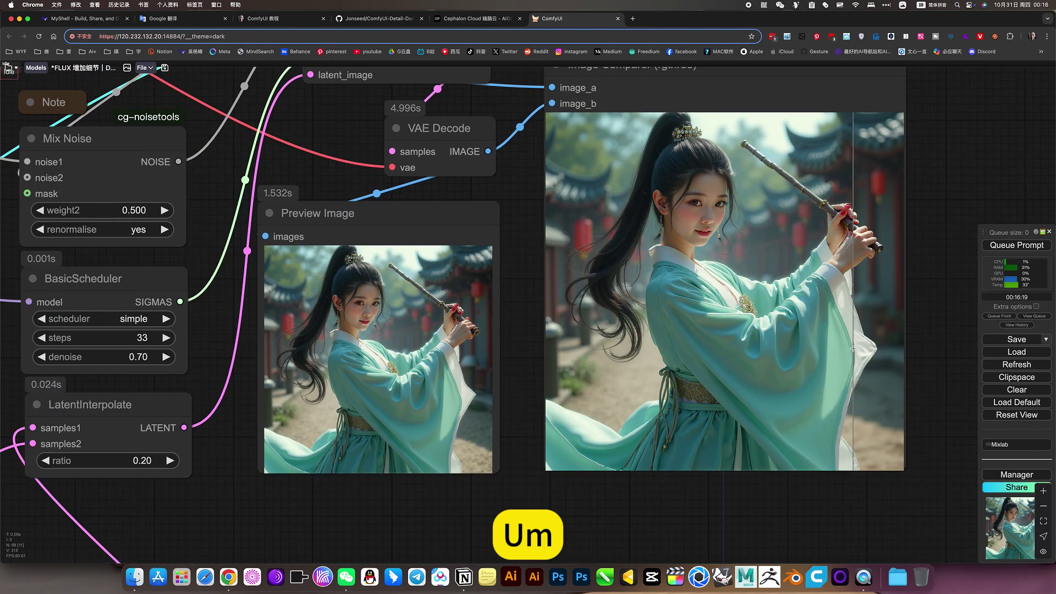
pyautogui.scroll(-5, 699, 355)
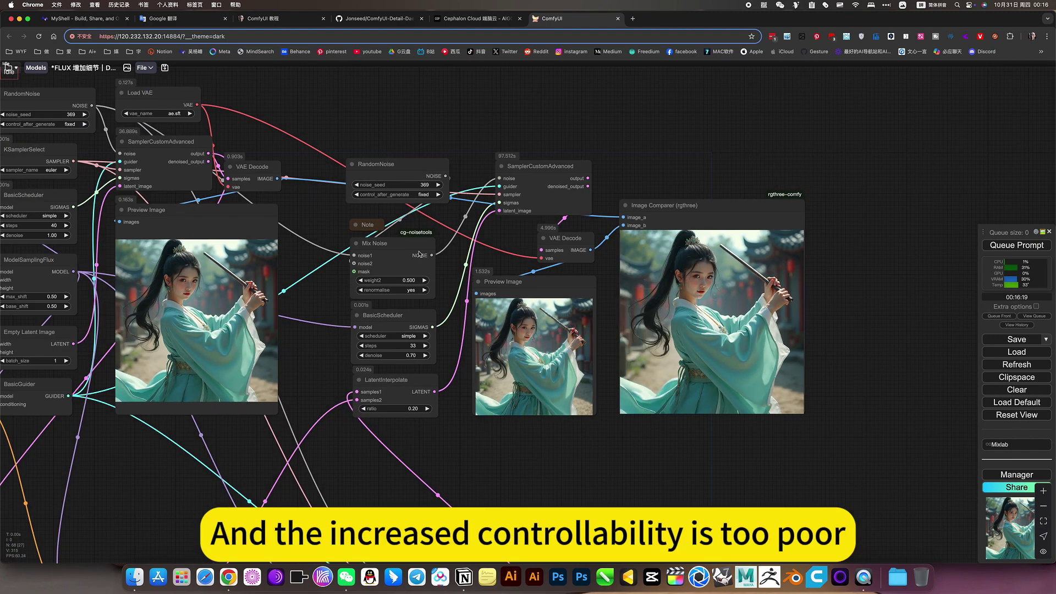
pyautogui.scroll(5, 408, 267)
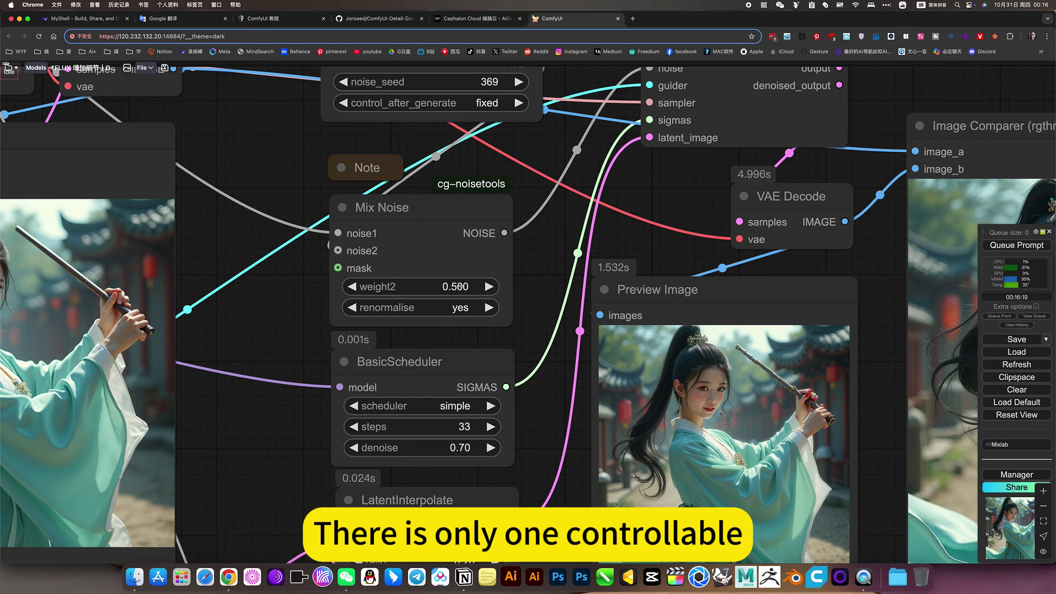
pyautogui.scroll(-10, 460, 286)
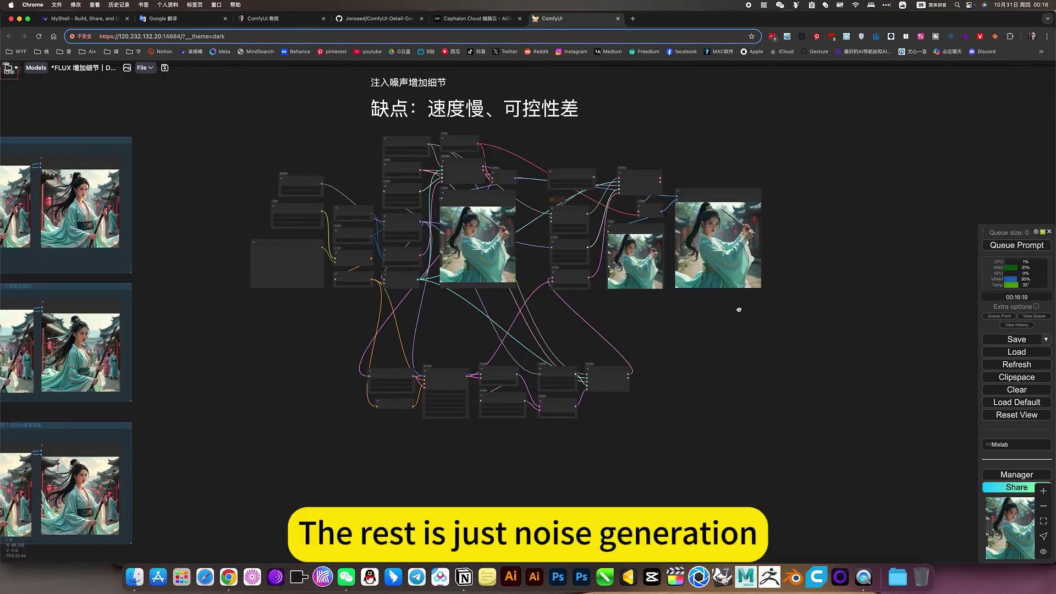
pyautogui.scroll(7, 699, 373)
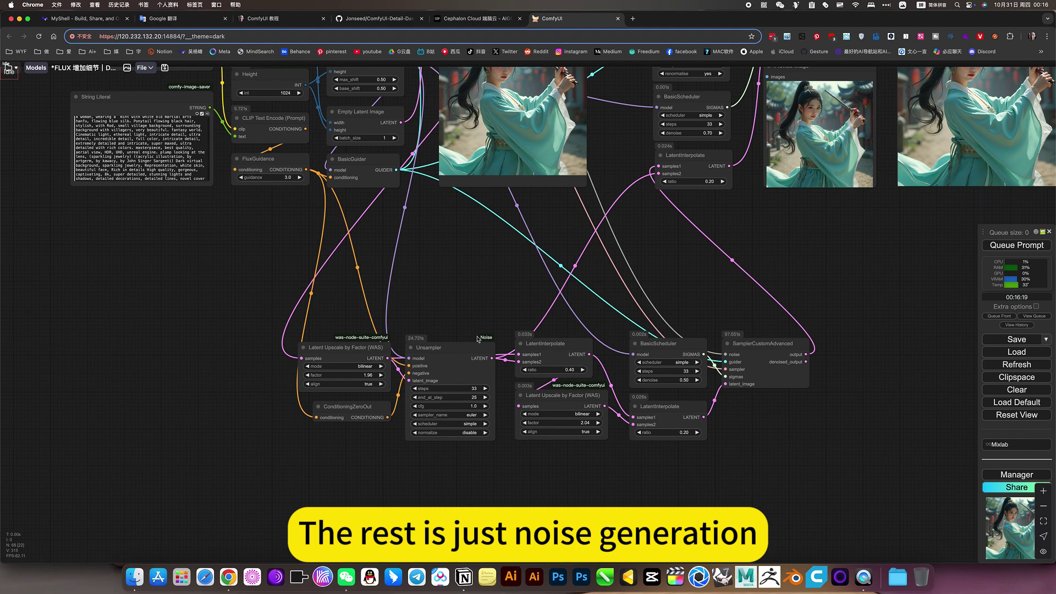
pyautogui.scroll(-8, 479, 295)
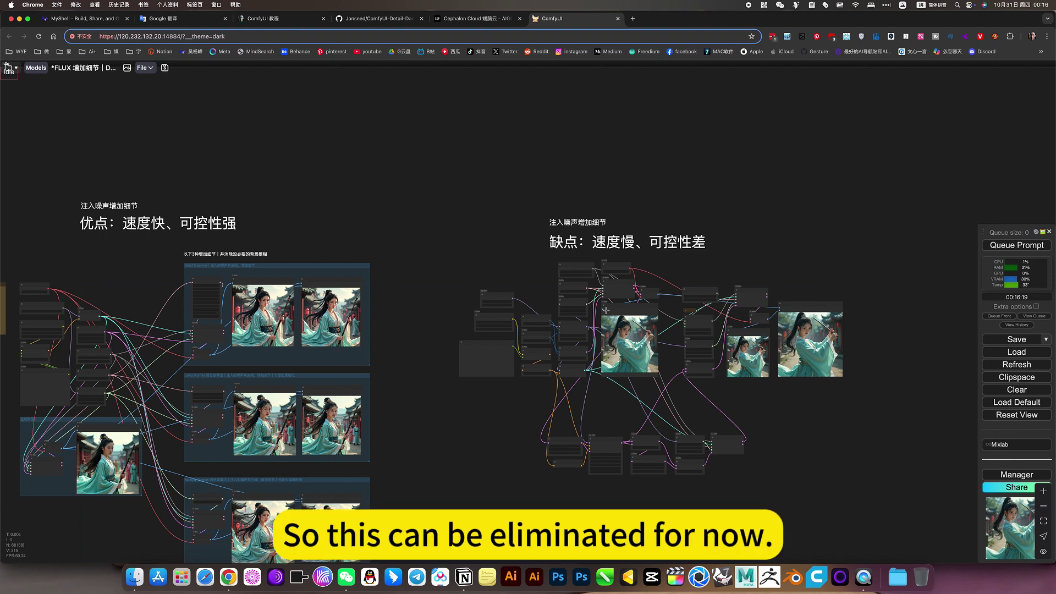
pyautogui.moveTo(501, 284); pyautogui.dragTo(624, 231)
pyautogui.scroll(5, 706, 300)
pyautogui.hscroll(-5, 246, 201)
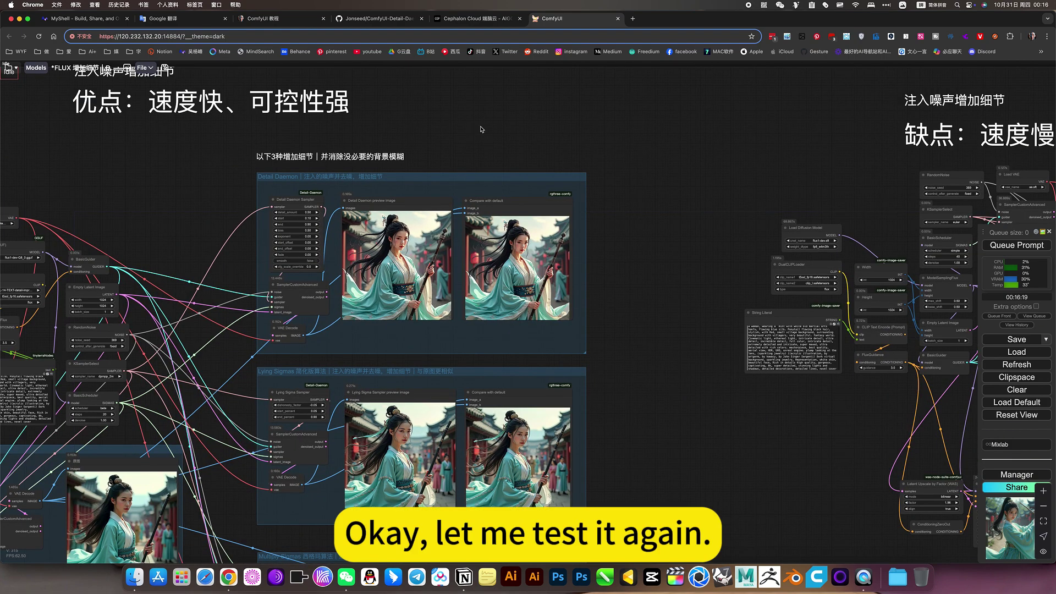
pyautogui.scroll(-2, 266, 115)
# - From the ComfyUI 教程 notes, open the 全球顶尖 提示词 prompt collection page
pyautogui.click(273, 22)
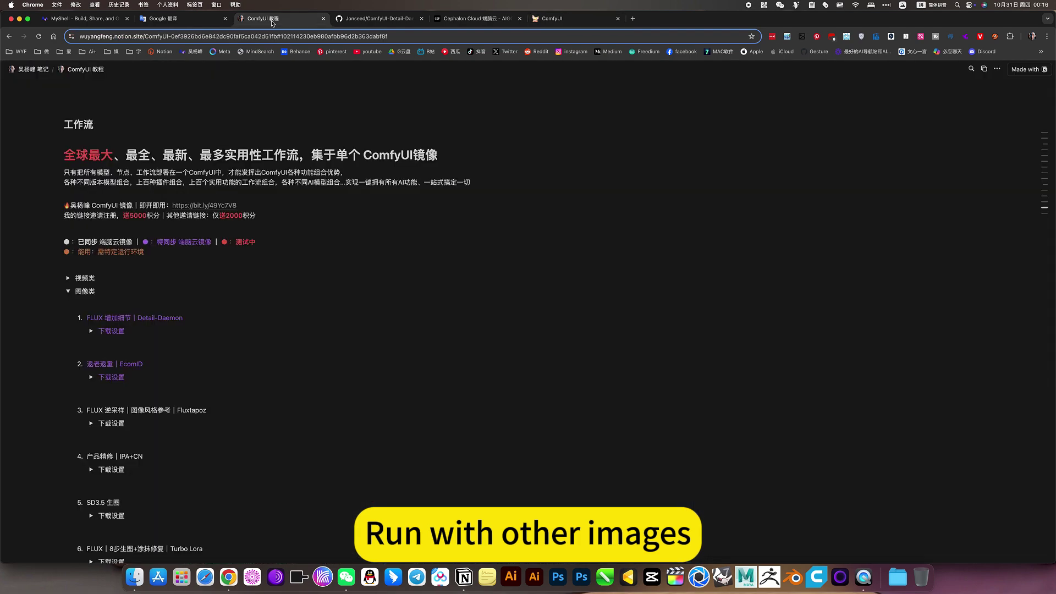
pyautogui.scroll(15, 355, 124)
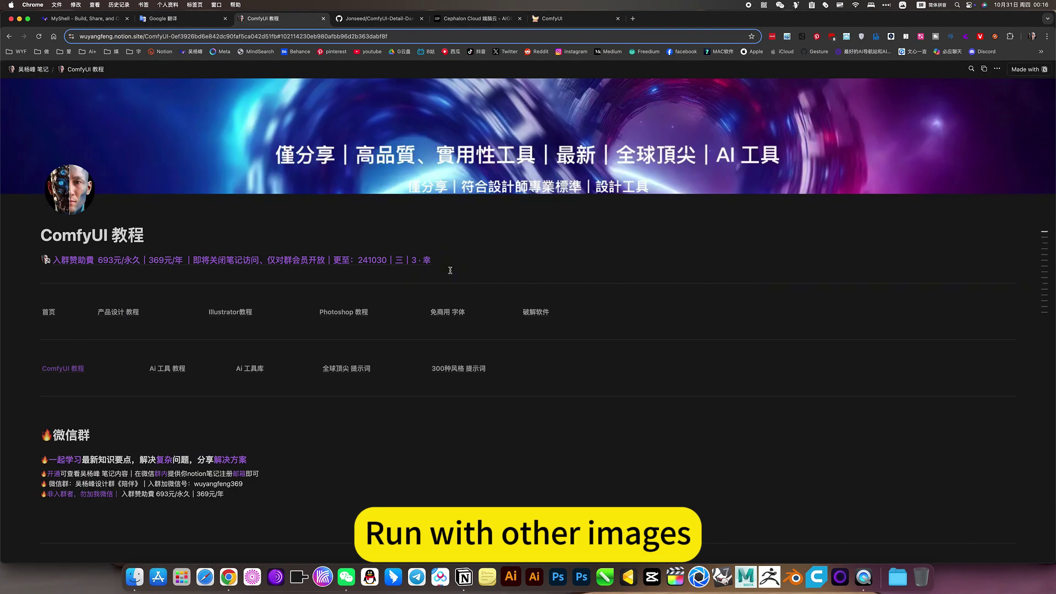
pyautogui.click(355, 368)
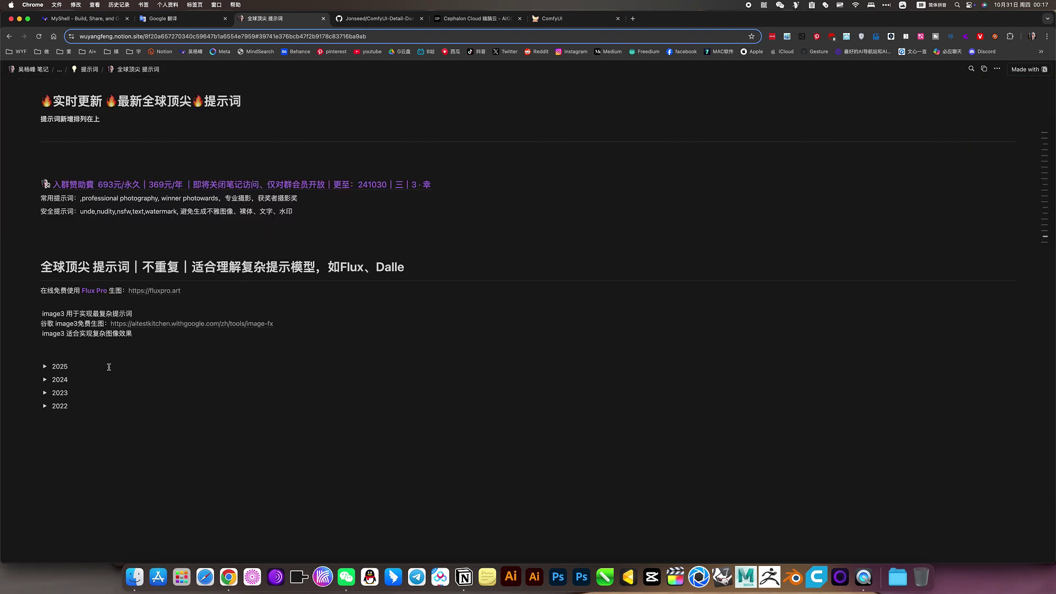
# - Expand the 2025 prompt gallery and view, then hide, the pixel-art selfie's prompt
pyautogui.click(43, 364)
pyautogui.scroll(-4, 101, 370)
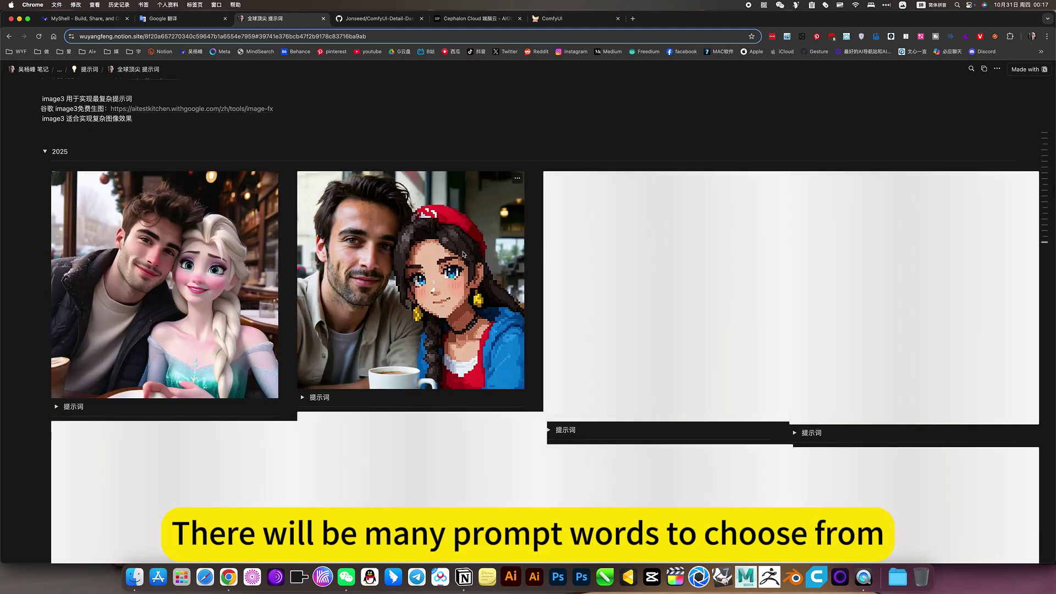
pyautogui.scroll(-4, 488, 276)
pyautogui.scroll(-1, 487, 276)
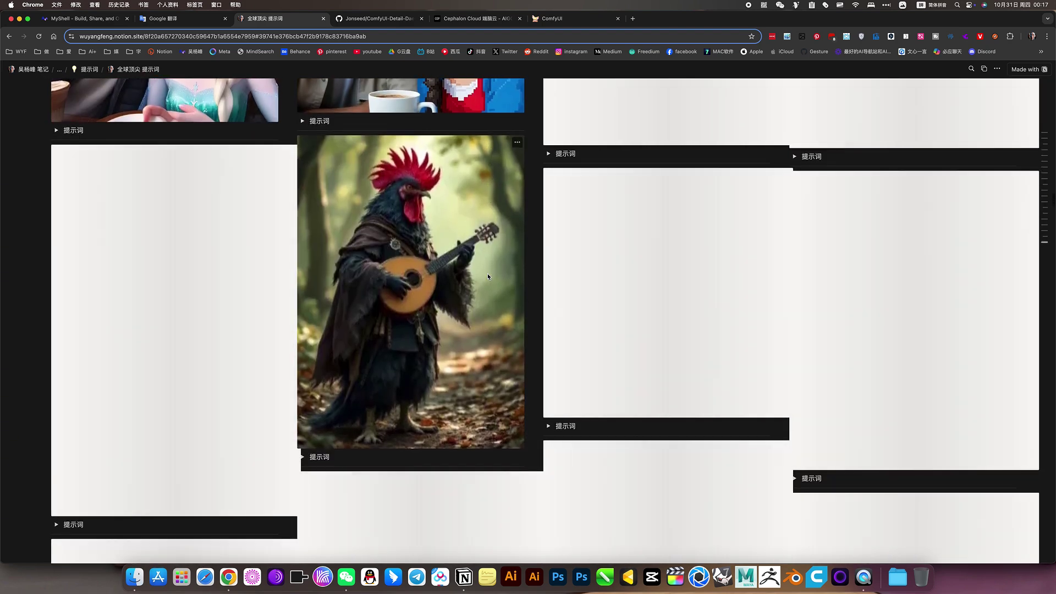
pyautogui.scroll(5, 488, 276)
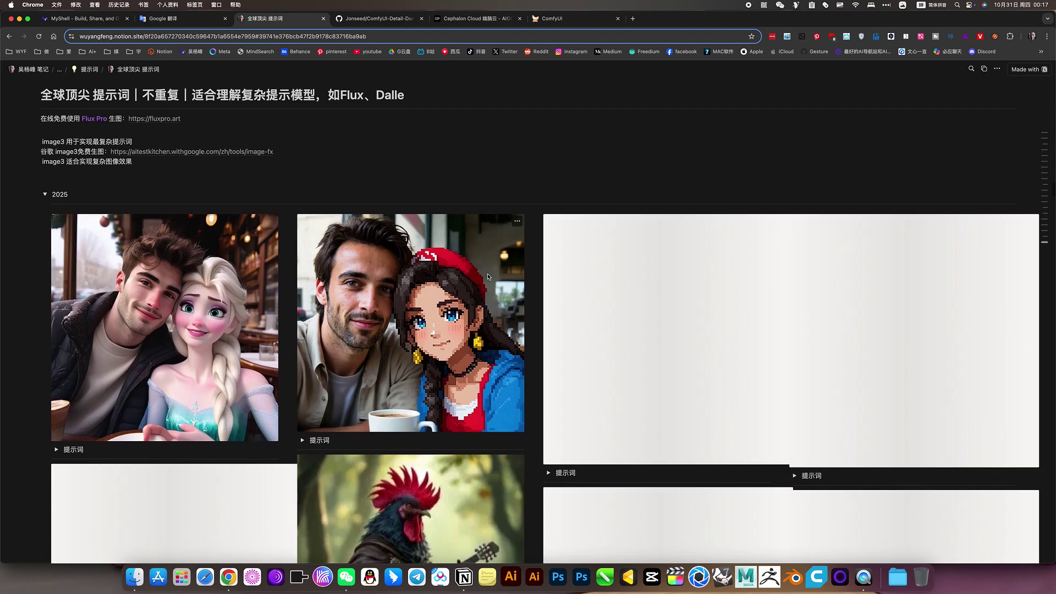
pyautogui.scroll(-4, 488, 274)
pyautogui.scroll(2, 447, 254)
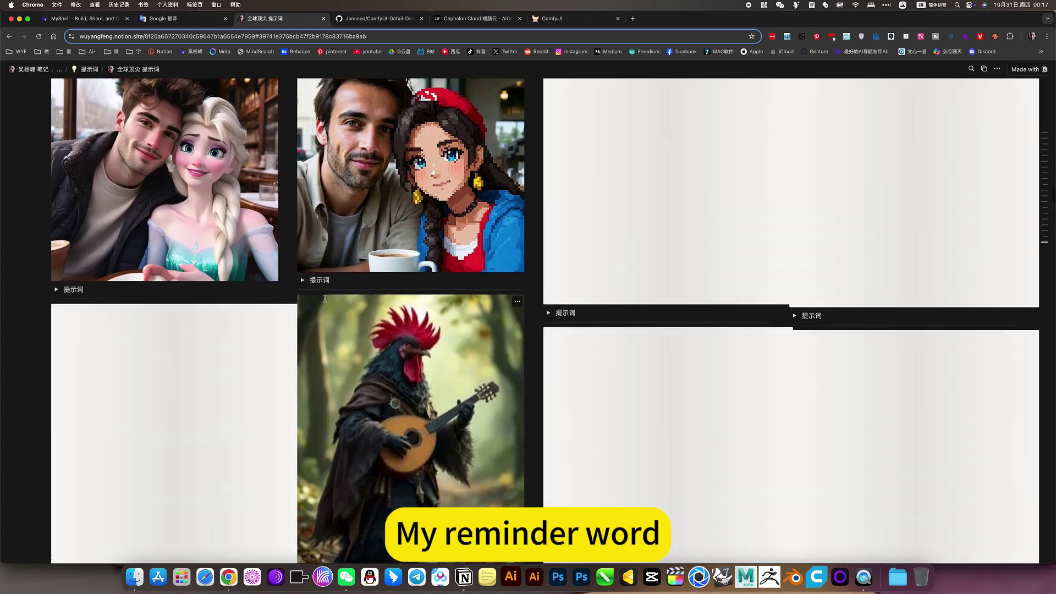
pyautogui.click(319, 282)
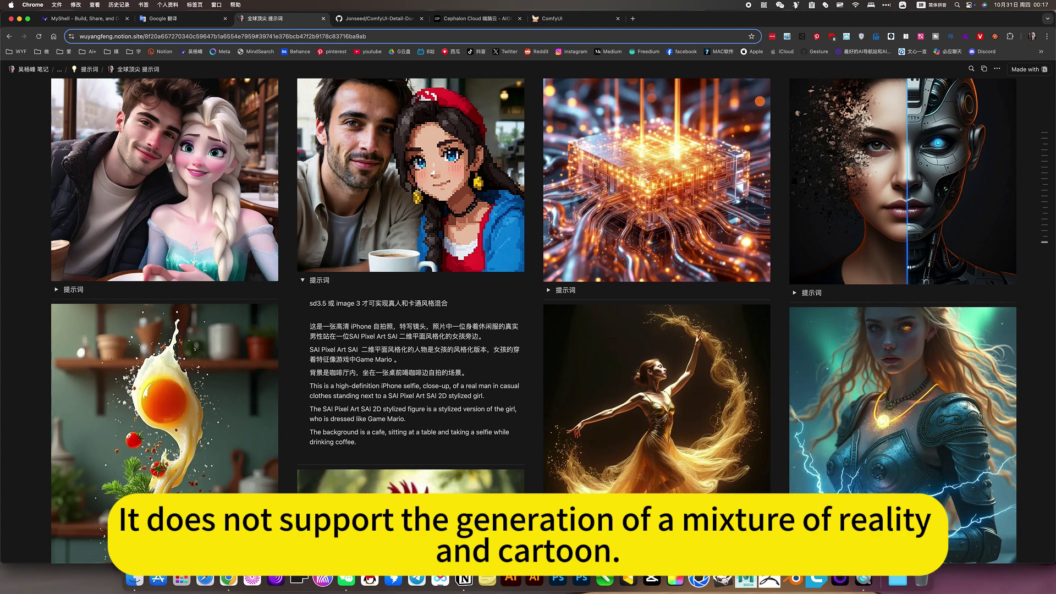
pyautogui.click(302, 280)
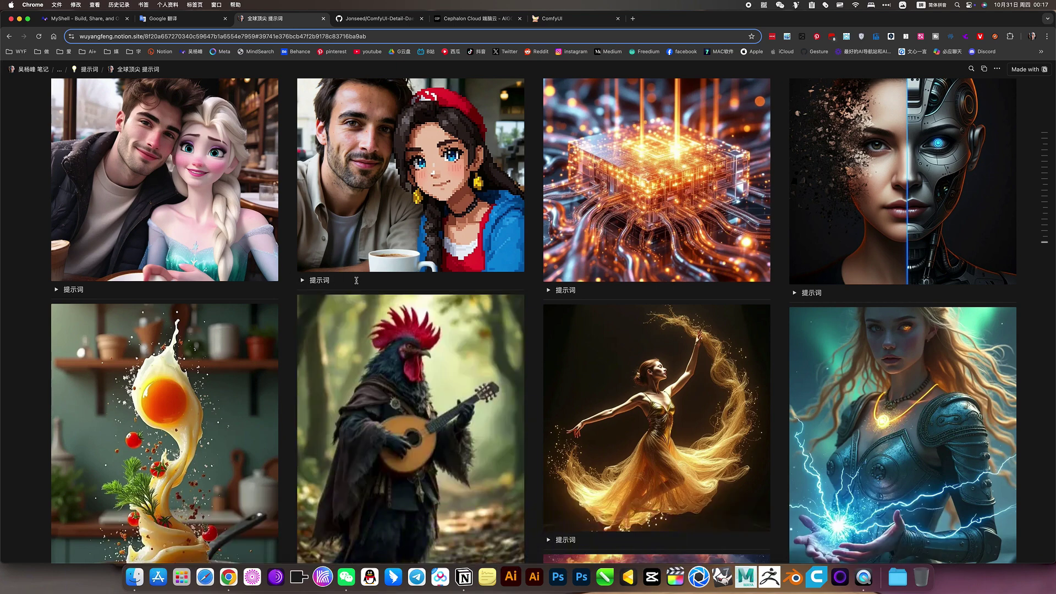
pyautogui.scroll(-5, 347, 281)
pyautogui.scroll(7, 347, 281)
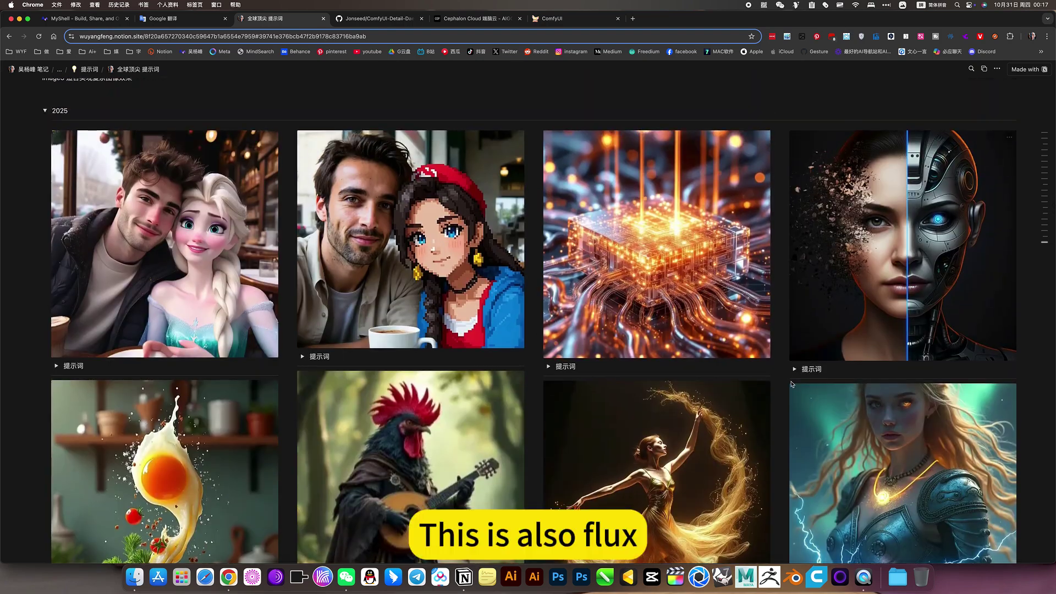
# - View and hide the half-robot portrait's prompt, then scroll further down the gallery
pyautogui.click(795, 370)
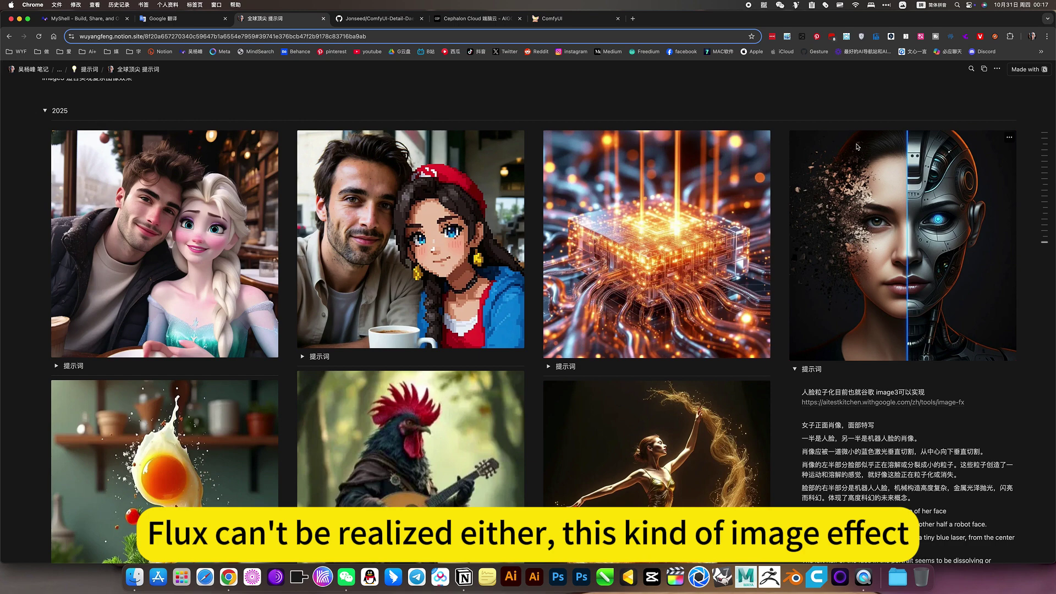
pyautogui.click(793, 370)
pyautogui.scroll(-4, 706, 376)
pyautogui.scroll(2, 706, 376)
pyautogui.scroll(1, 706, 376)
pyautogui.scroll(-10, 706, 268)
pyautogui.scroll(-5, 706, 268)
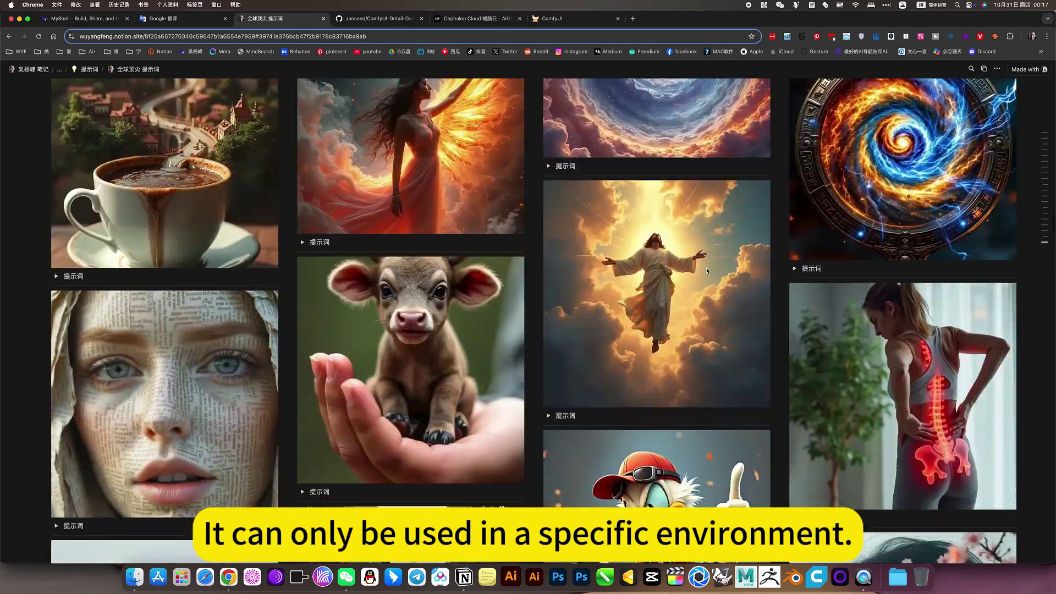
pyautogui.scroll(-2, 706, 268)
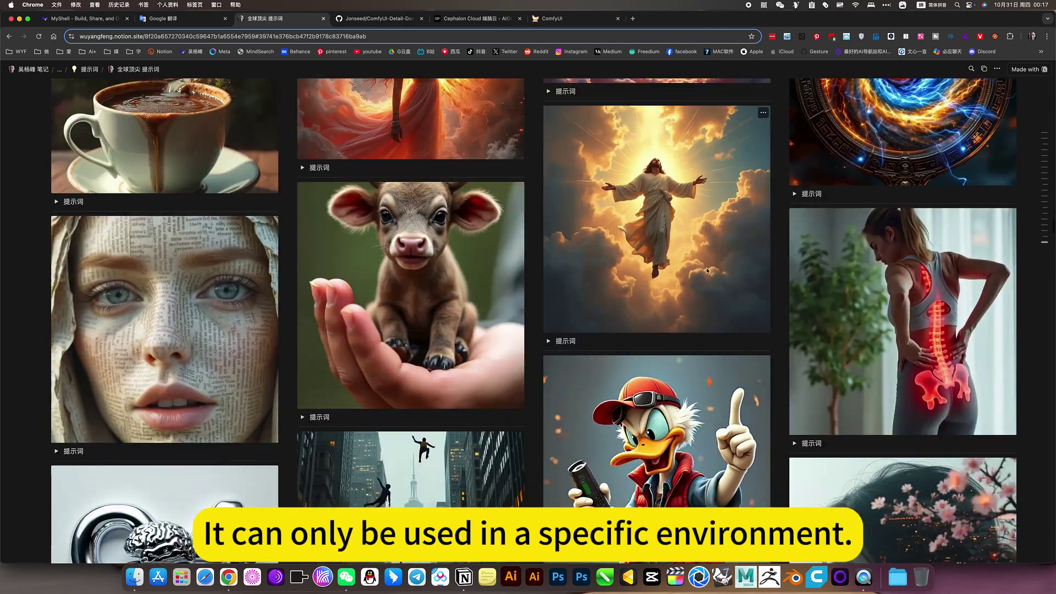
# - Reveal the Jesus ascension image's prompt and read through it
pyautogui.click(549, 341)
pyautogui.scroll(-4, 550, 344)
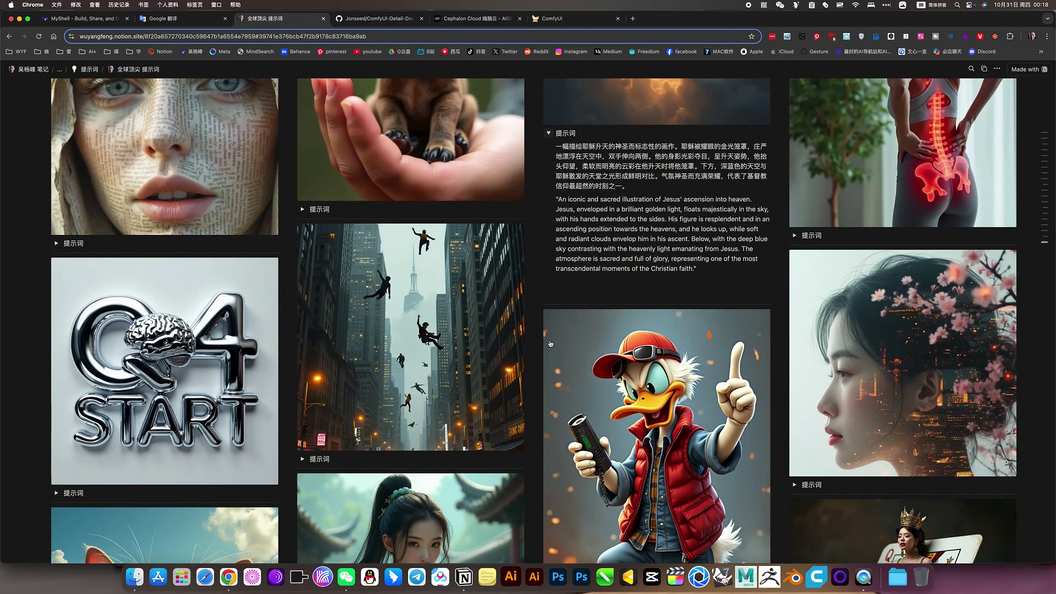
pyautogui.scroll(3, 550, 344)
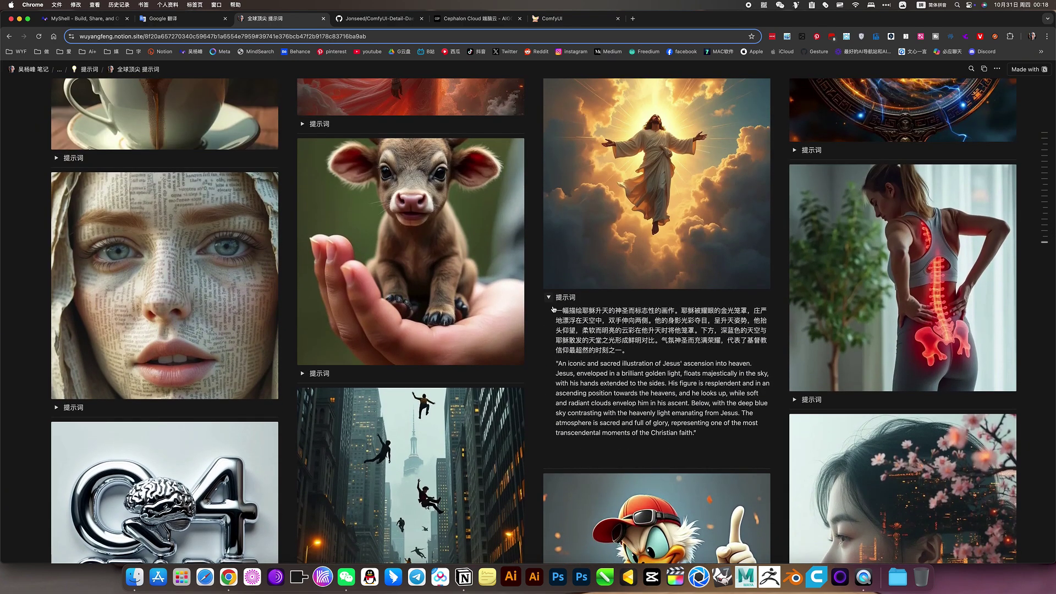
pyautogui.scroll(-12, 552, 311)
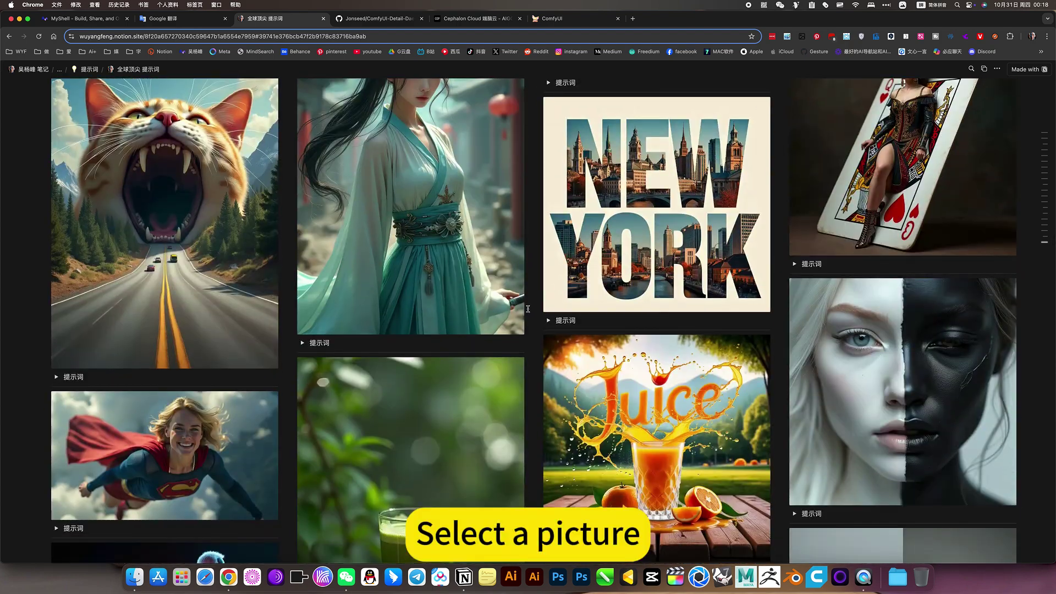
pyautogui.scroll(-5, 528, 309)
pyautogui.scroll(-10, 528, 309)
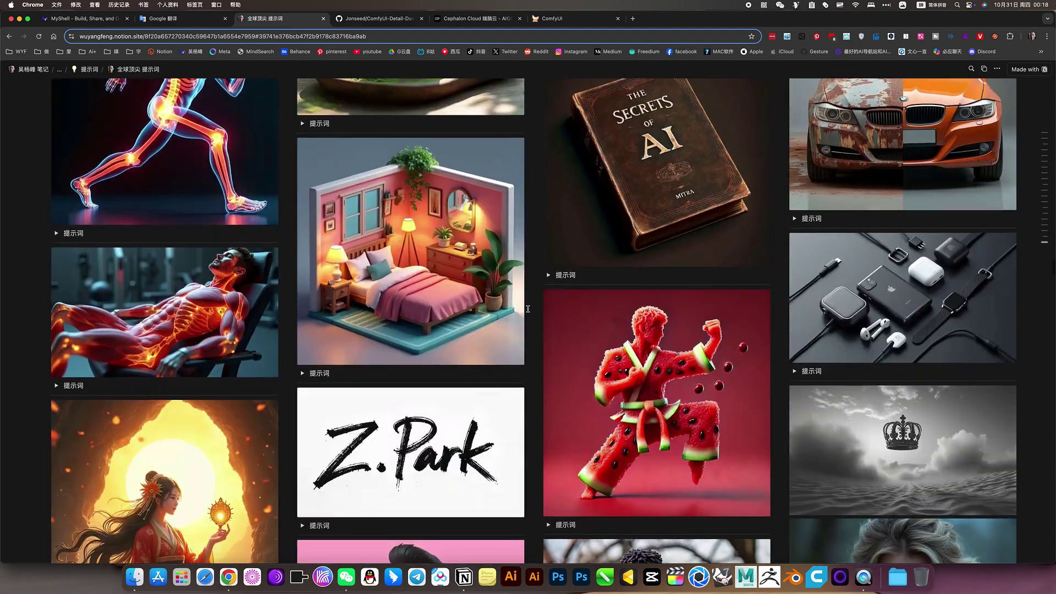
pyautogui.scroll(-6, 528, 309)
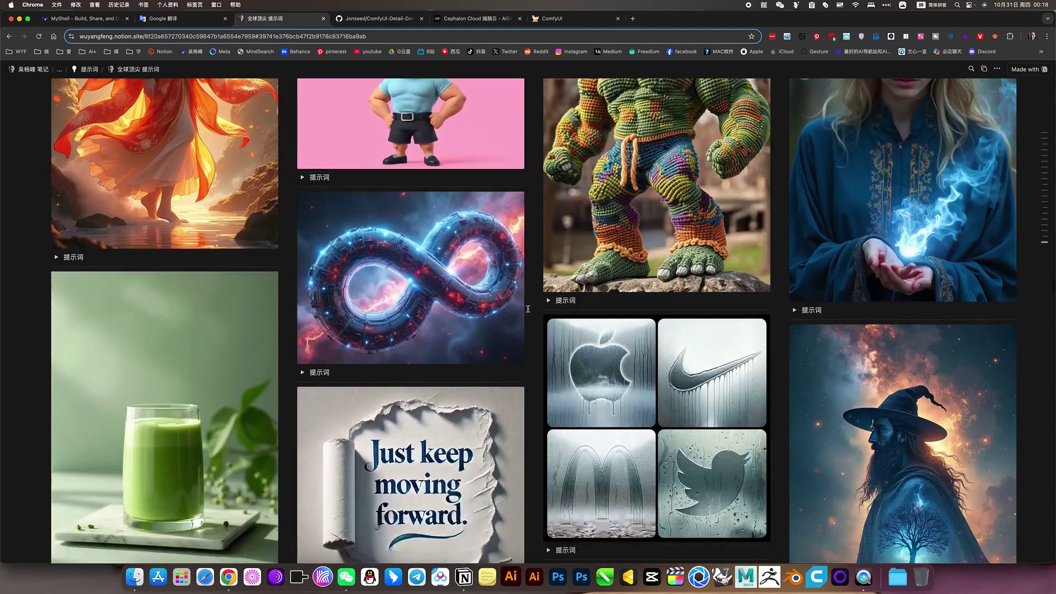
# - Reveal the blue-flame image's prompt and select it from 'Dans cette composition' through 'textures'
pyautogui.click(794, 310)
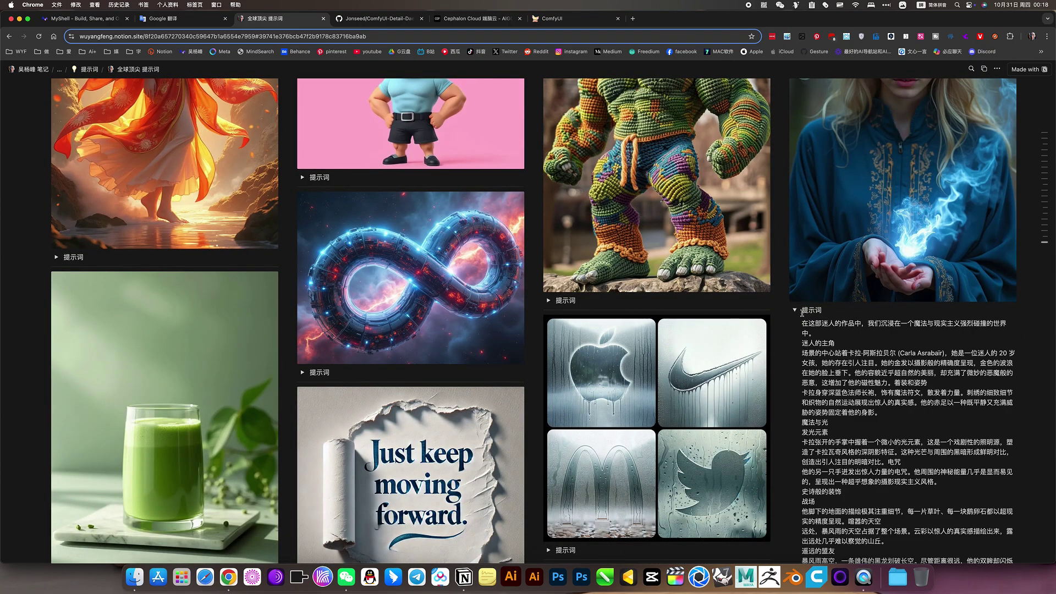
pyautogui.scroll(-3, 833, 376)
pyautogui.scroll(-6, 833, 376)
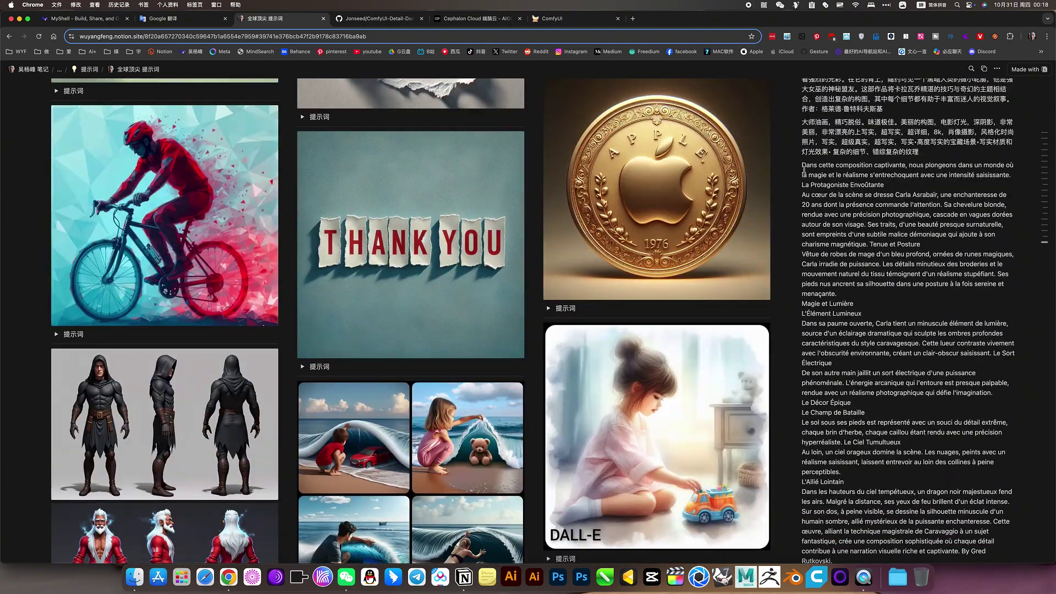
pyautogui.moveTo(803, 166); pyautogui.dragTo(836, 424)
# - In the ComfyUI workflow, replace the prompt text node's contents with the copied prompt
pyautogui.click(575, 20)
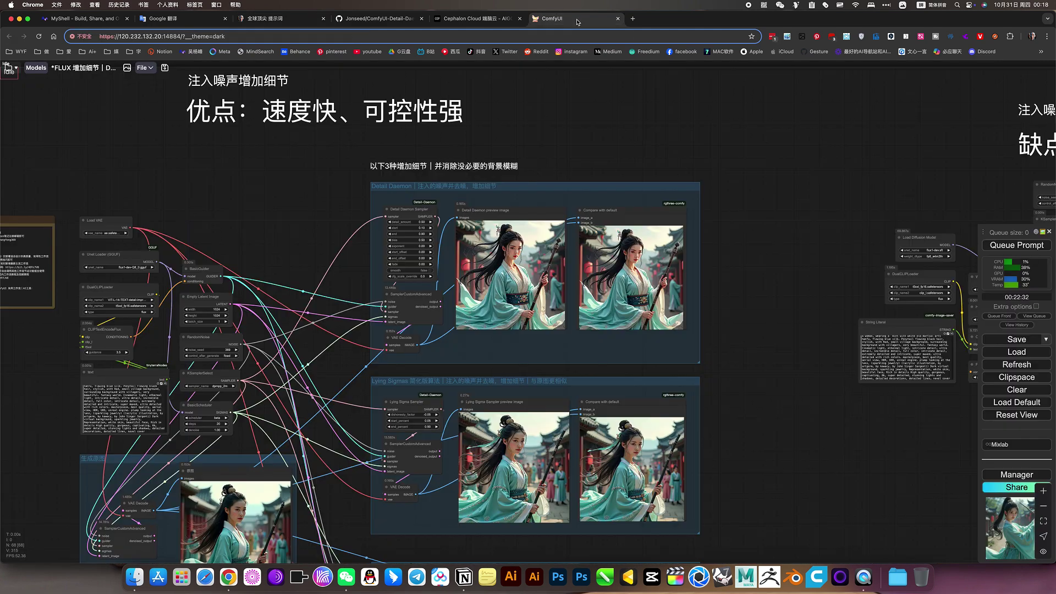
pyautogui.moveTo(214, 240); pyautogui.dragTo(544, 162)
pyautogui.hotkey('ctrl', 'a')
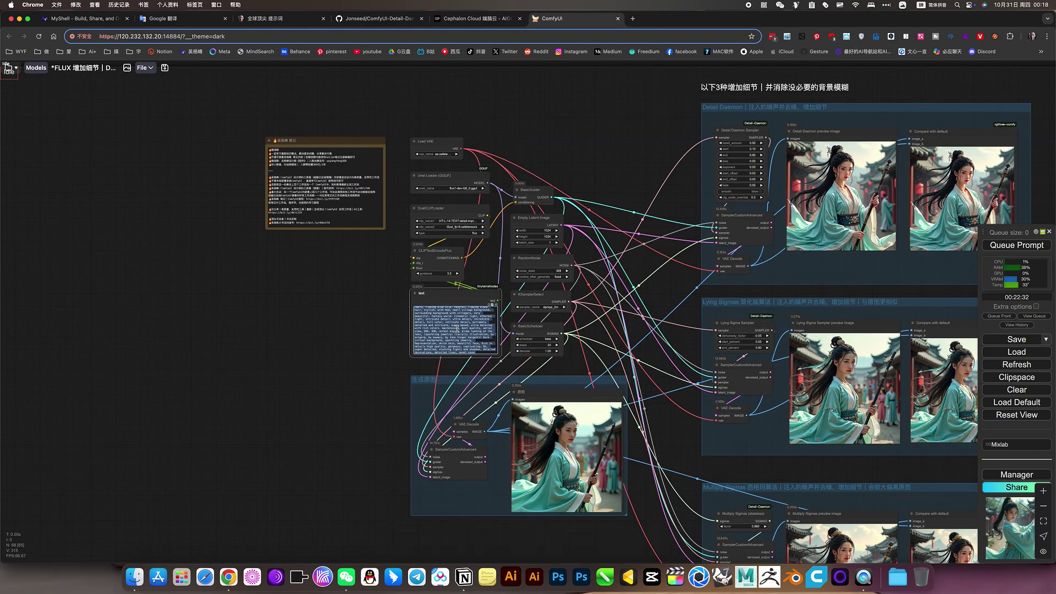
pyautogui.hotkey('ctrl', 'v')
pyautogui.click(381, 340)
# - Paste the copied prompt into the String Literal node, then queue the workflow with Ctrl+Enter
pyautogui.hscroll(10, 438, 190)
pyautogui.hscroll(8, 629, 363)
pyautogui.click(690, 340)
pyautogui.hotkey('ctrl', 'a')
pyautogui.hotkey('ctrl', 'v')
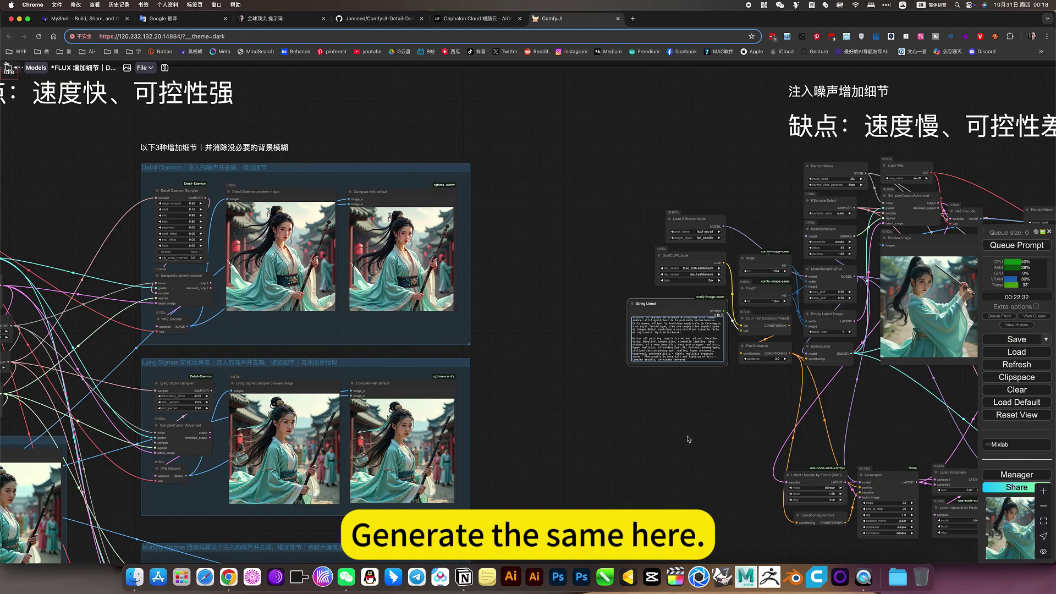
pyautogui.click(686, 436)
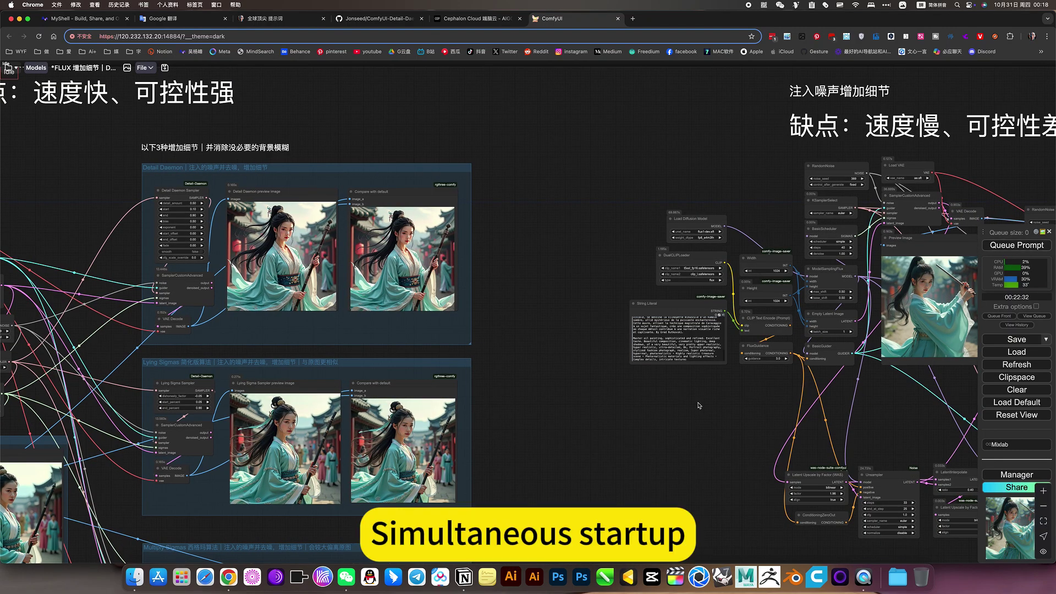
pyautogui.hotkey('ctrl', 'Return')
pyautogui.scroll(-4, 700, 405)
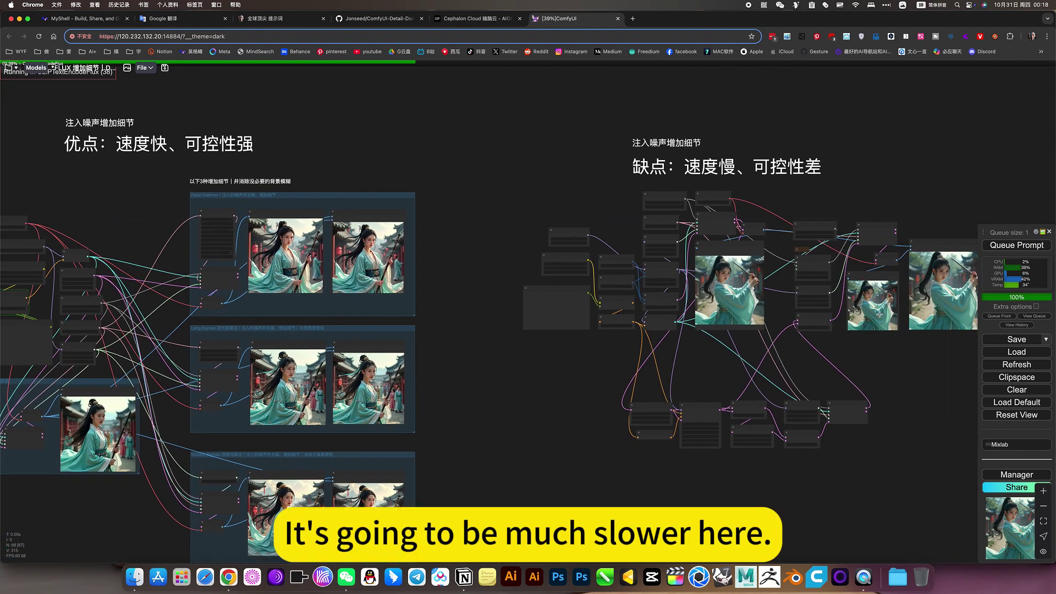
# - Pan and zoom the canvas onto the Detail Daemon, Lying Sigmas and Multiply Sigmas groups
pyautogui.moveTo(162, 224); pyautogui.dragTo(452, 161)
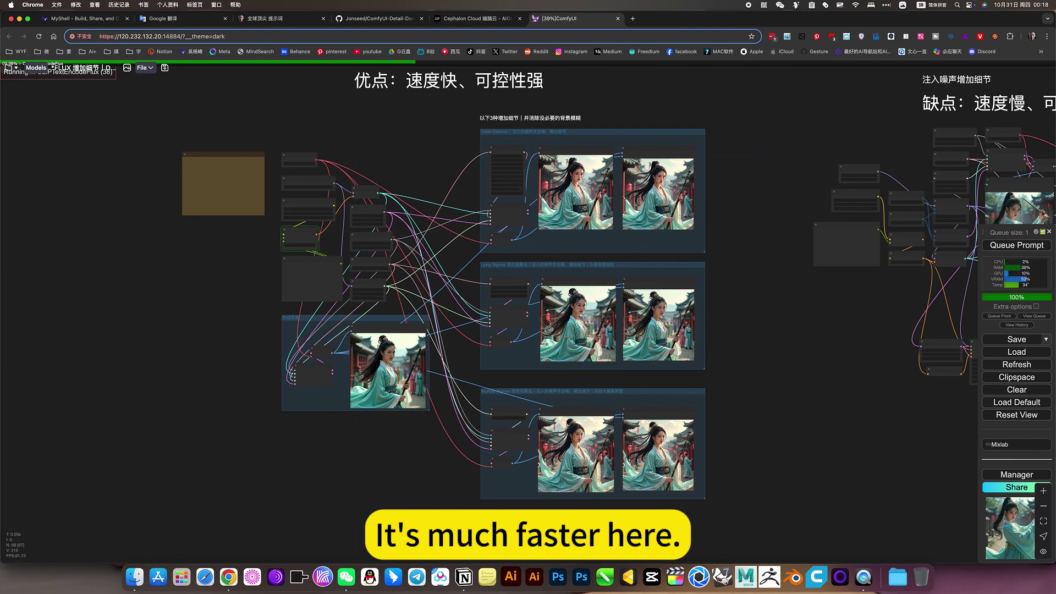
pyautogui.scroll(-2, 569, 319)
pyautogui.scroll(5, 514, 178)
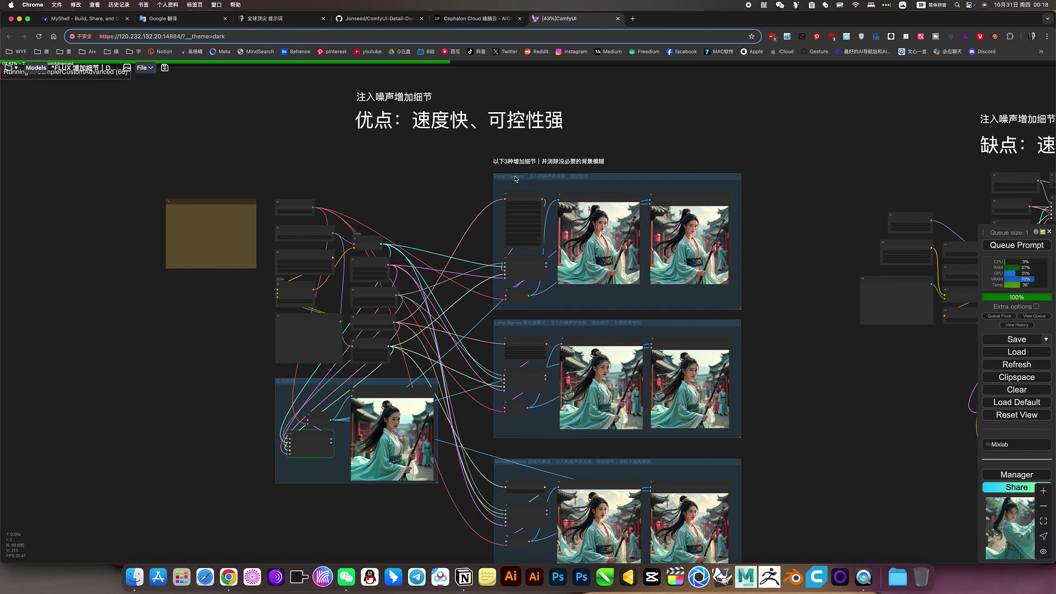
pyautogui.scroll(6, 532, 192)
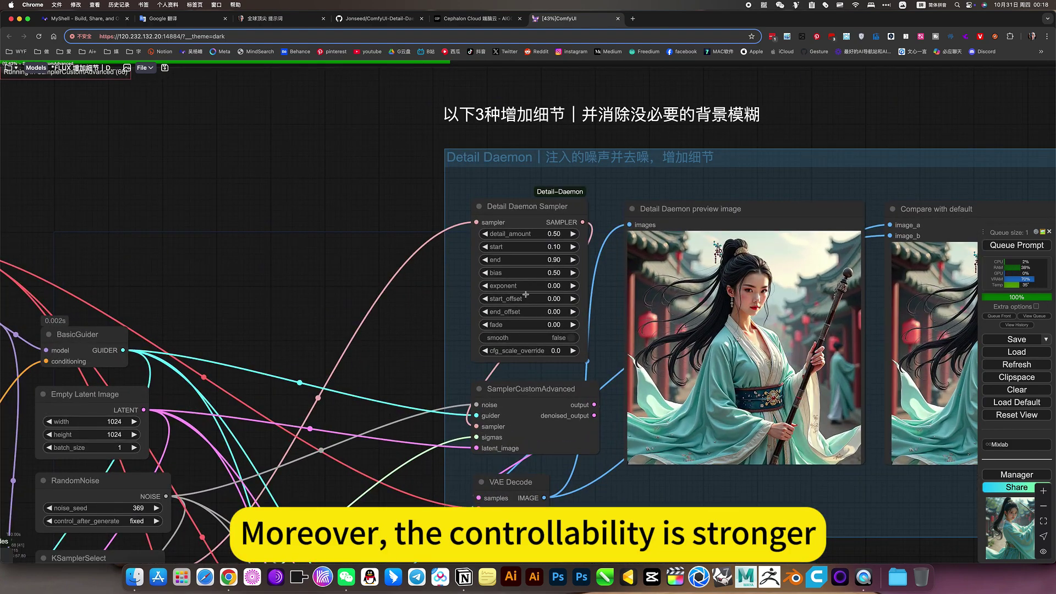
pyautogui.scroll(12, 549, 221)
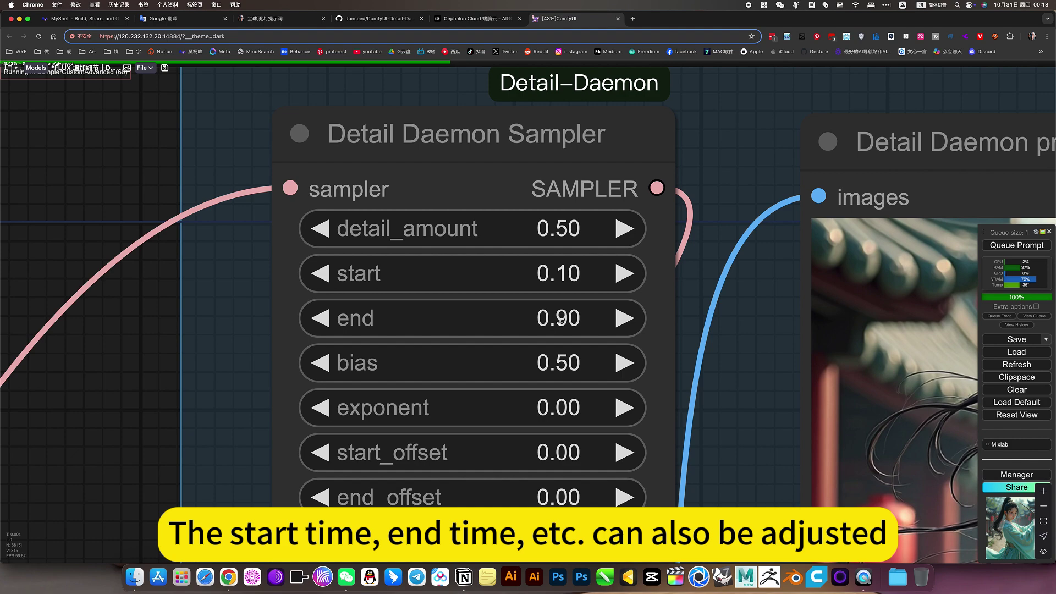
pyautogui.scroll(-15, 567, 323)
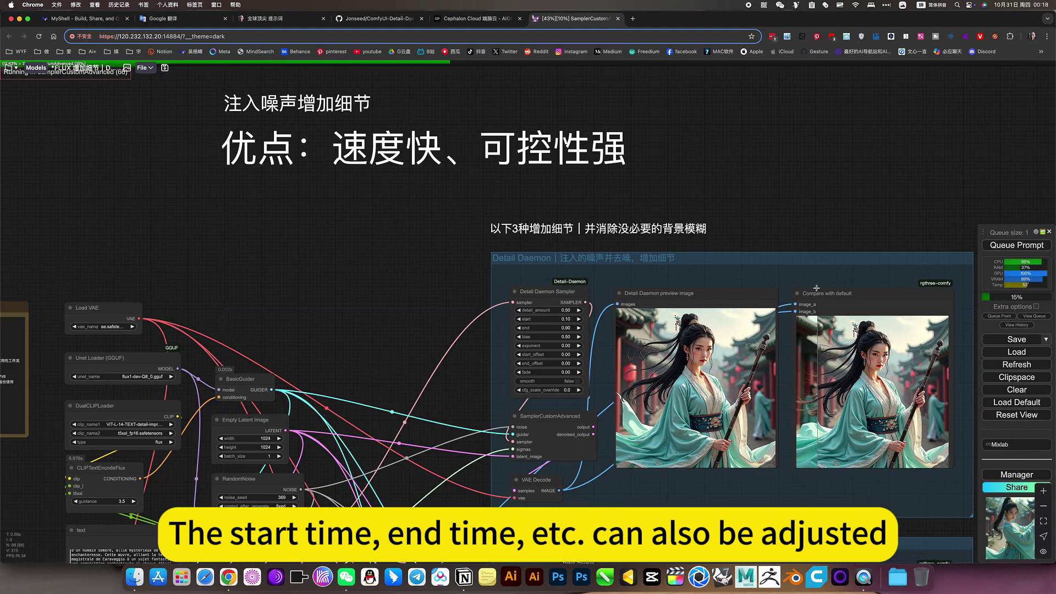
pyautogui.scroll(-5, 682, 113)
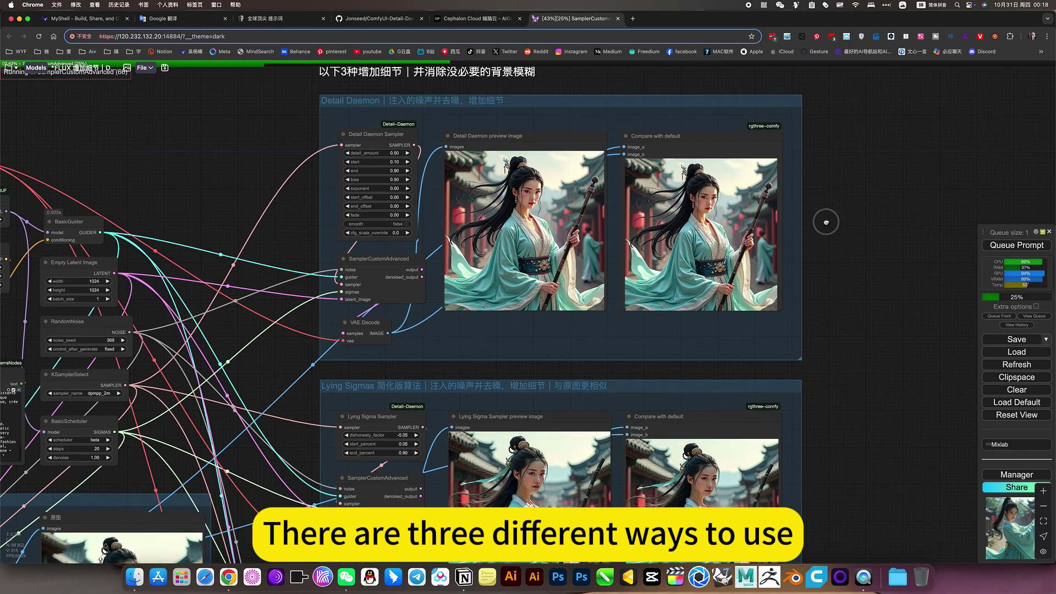
pyautogui.scroll(-8, 824, 217)
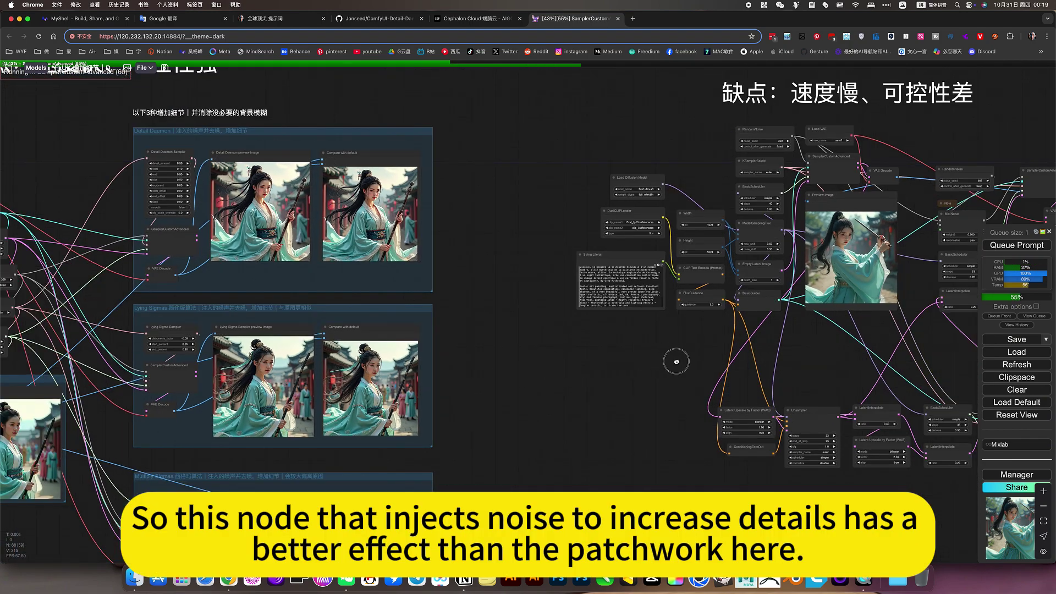
# - Move left to the 生成原图 group showing the new blonde flame-holding render
pyautogui.hscroll(-8, 676, 361)
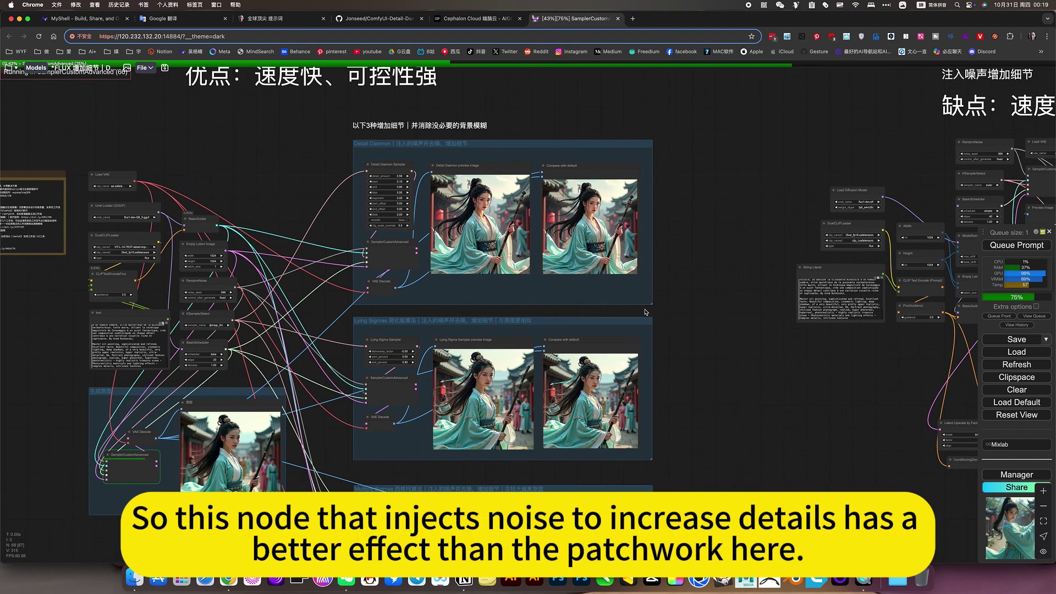
pyautogui.hscroll(10, 507, 314)
pyautogui.scroll(-3, 507, 314)
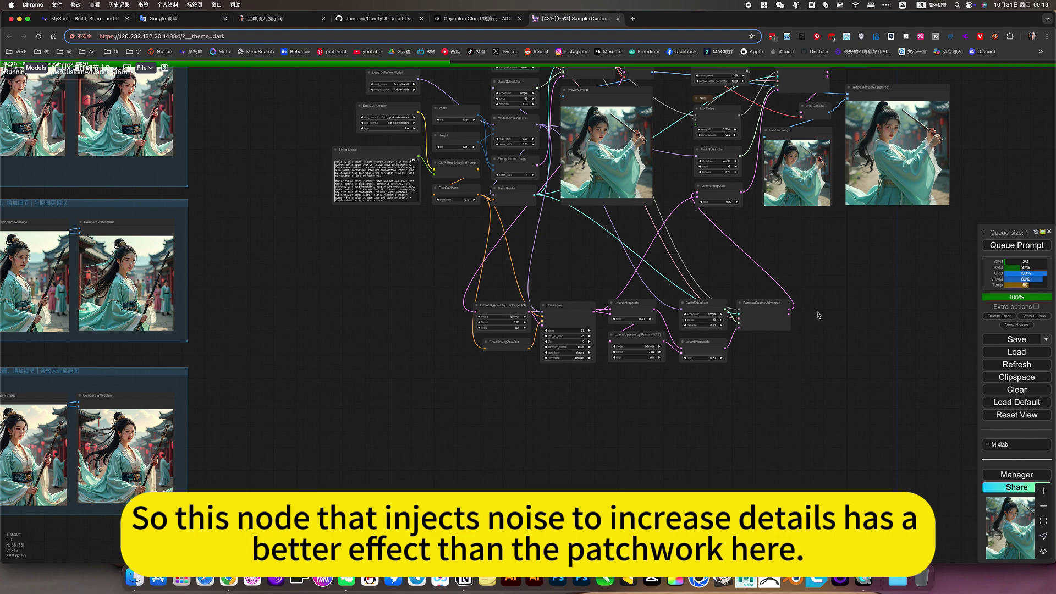
pyautogui.scroll(5, 819, 385)
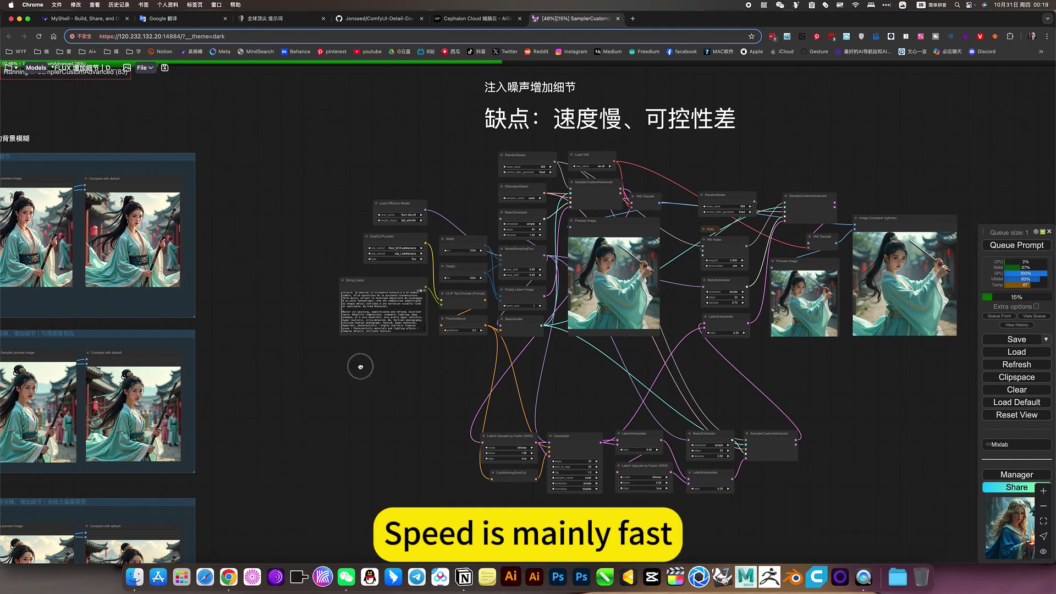
pyautogui.hscroll(-10, 379, 366)
pyautogui.hscroll(-6, 566, 364)
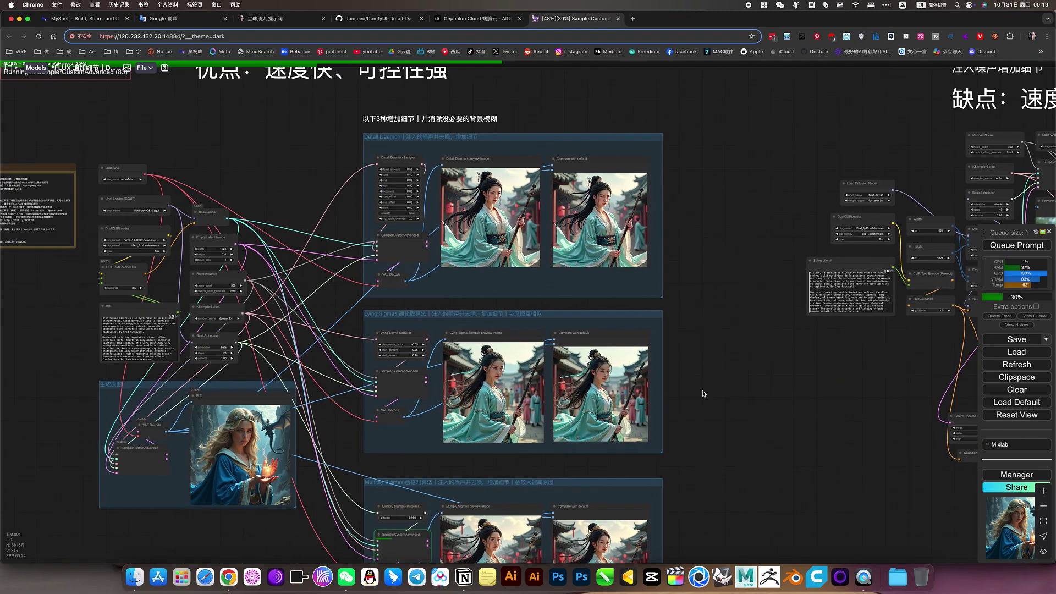
pyautogui.hscroll(-4, 742, 389)
pyautogui.scroll(7, 235, 412)
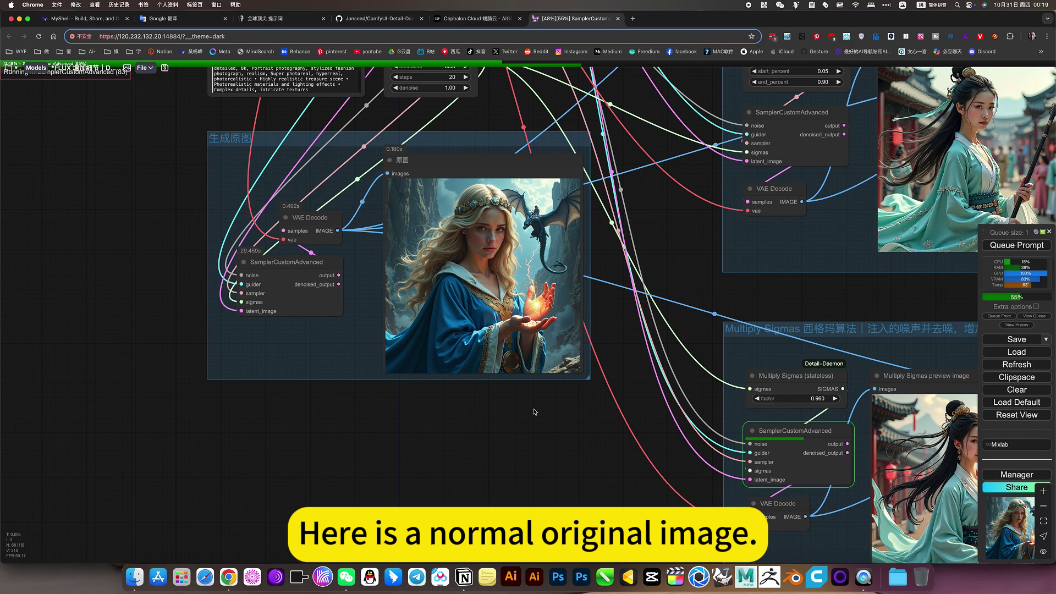
# - Pan across the Lying Sigmas and Multiply Sigmas comparison groups
pyautogui.scroll(-5, 536, 409)
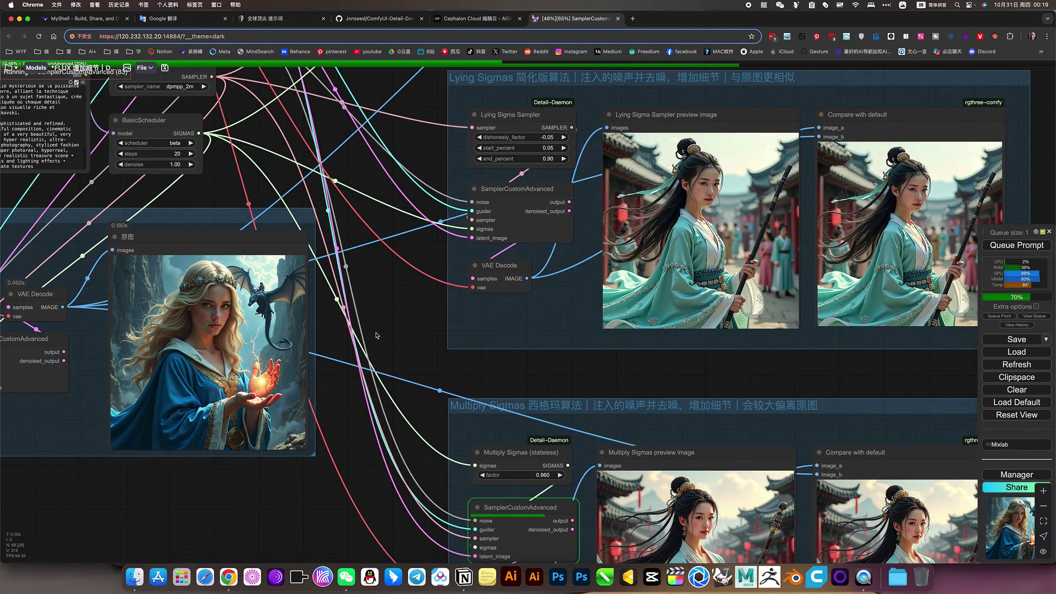
pyautogui.moveTo(292, 308); pyautogui.dragTo(376, 335)
pyautogui.scroll(-1, 377, 335)
pyautogui.moveTo(839, 263); pyautogui.dragTo(813, 206)
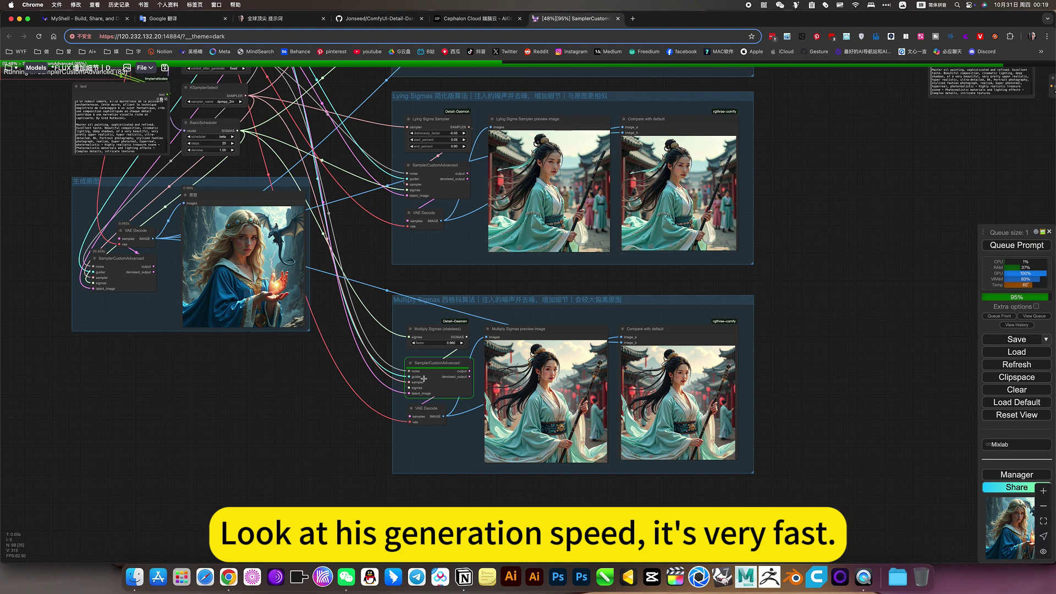
pyautogui.scroll(5, 448, 383)
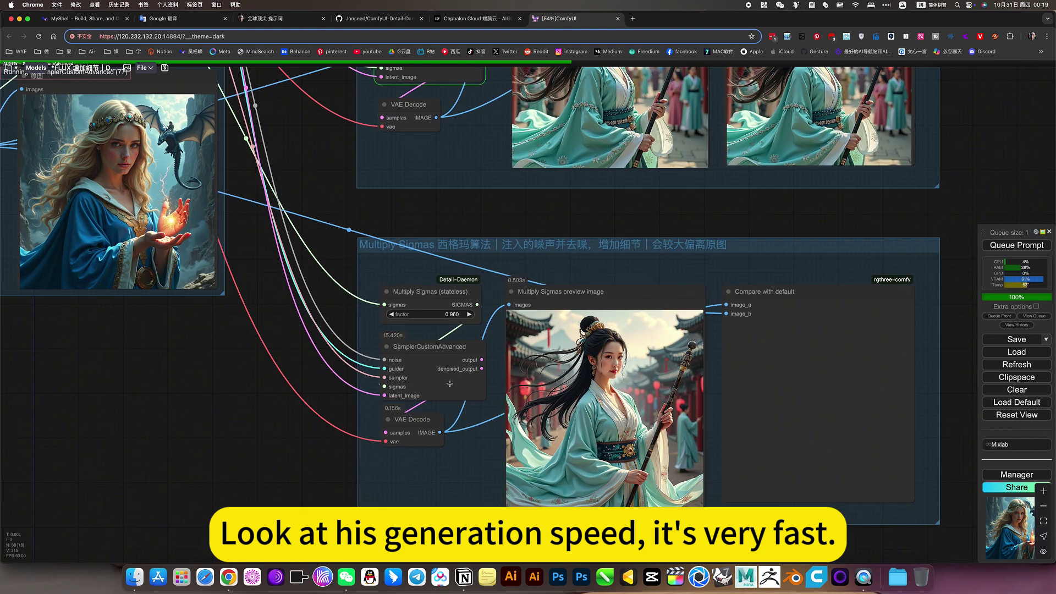
pyautogui.scroll(-6, 450, 383)
# - Zoom into the slow workflow's Unsampler cluster, select the Unsampler node, then zoom back out
pyautogui.hscroll(10, 817, 335)
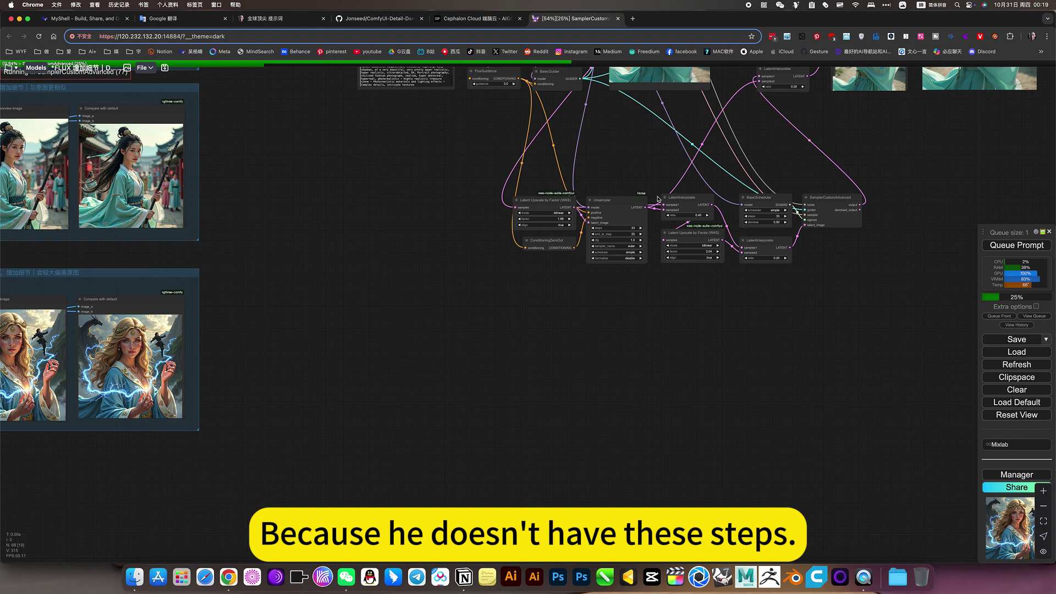
pyautogui.scroll(6, 626, 175)
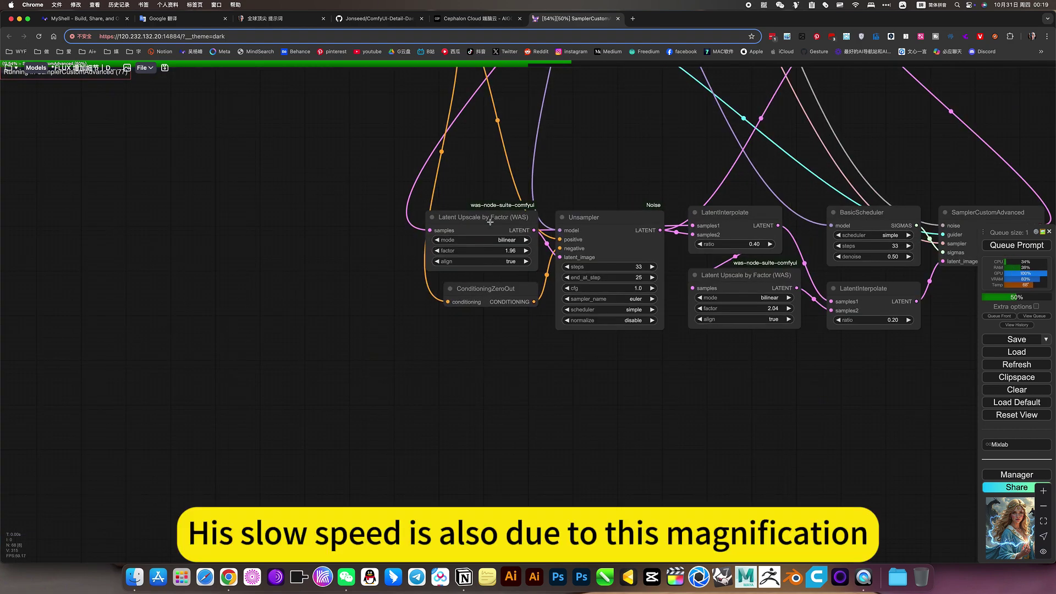
pyautogui.click(615, 292)
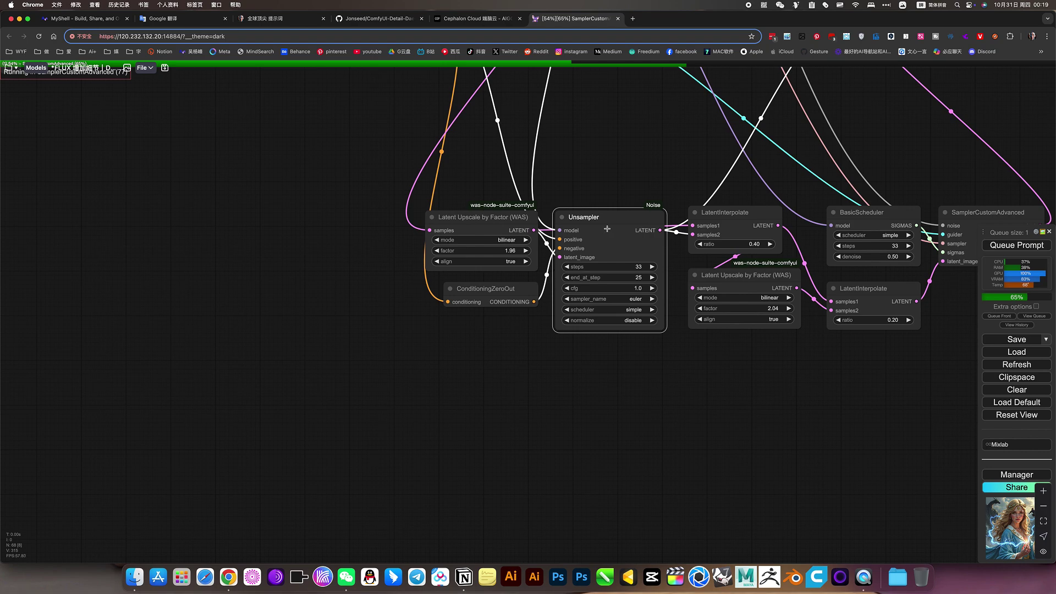
pyautogui.scroll(-7, 621, 380)
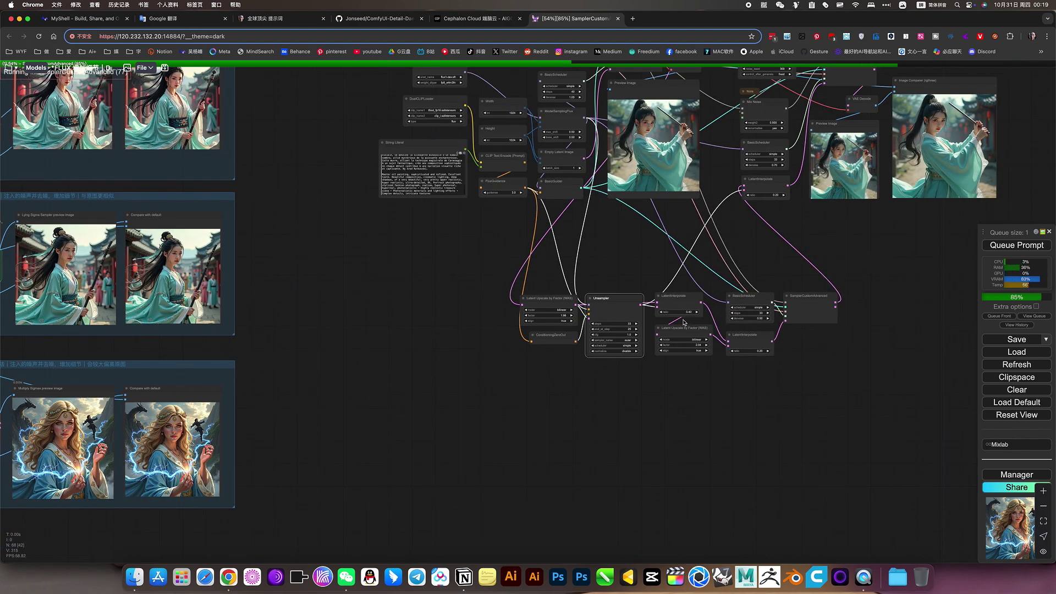
pyautogui.scroll(10, 684, 322)
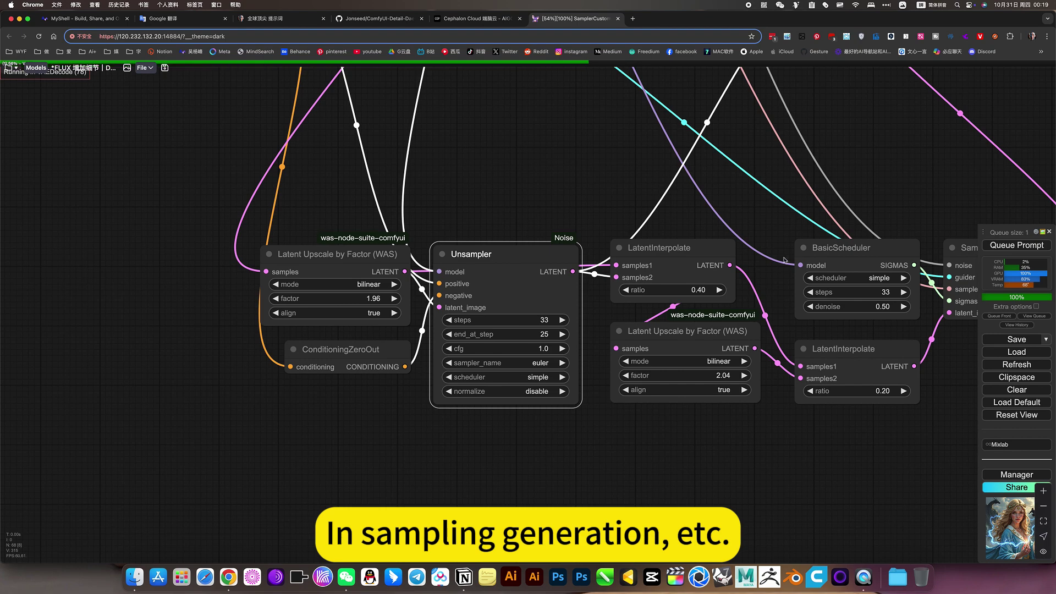
pyautogui.scroll(-15, 806, 330)
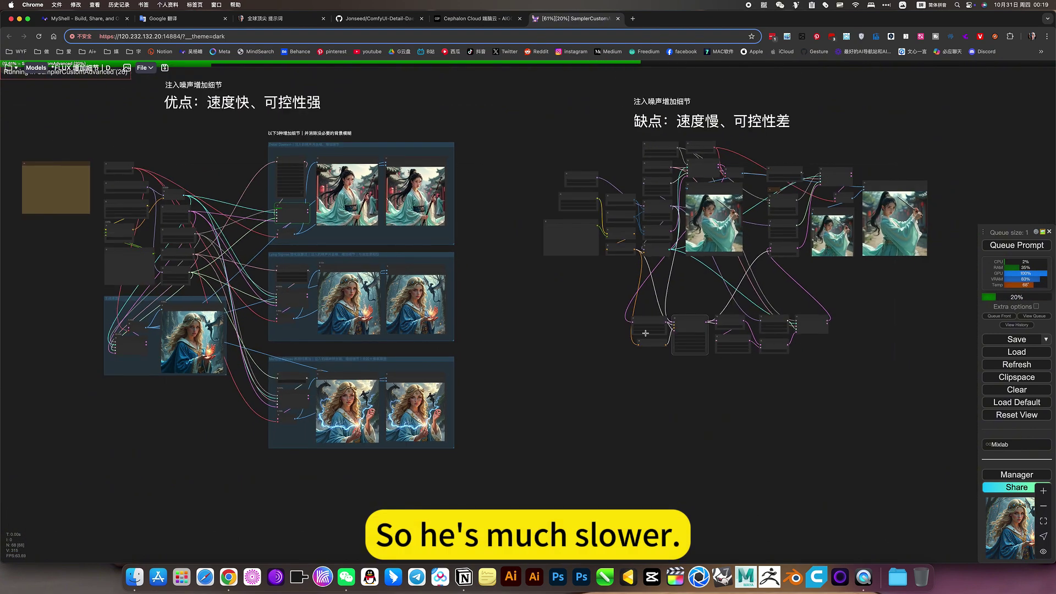
# - Zoom in on the Lying Sigmas compare node to check the blonde render against the default
pyautogui.hscroll(-5, 737, 301)
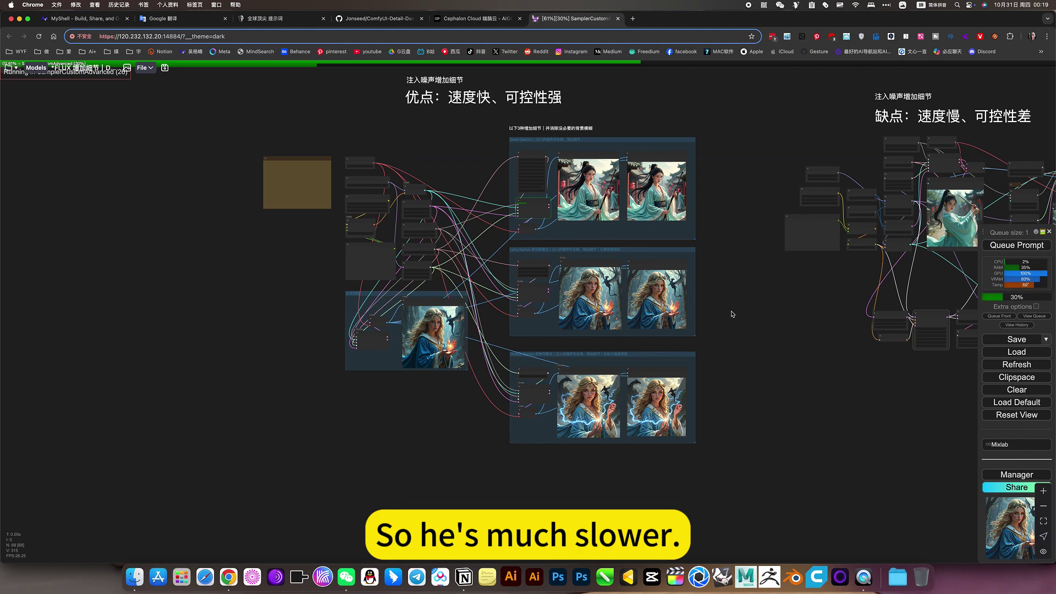
pyautogui.scroll(3, 614, 327)
pyautogui.scroll(3, 612, 313)
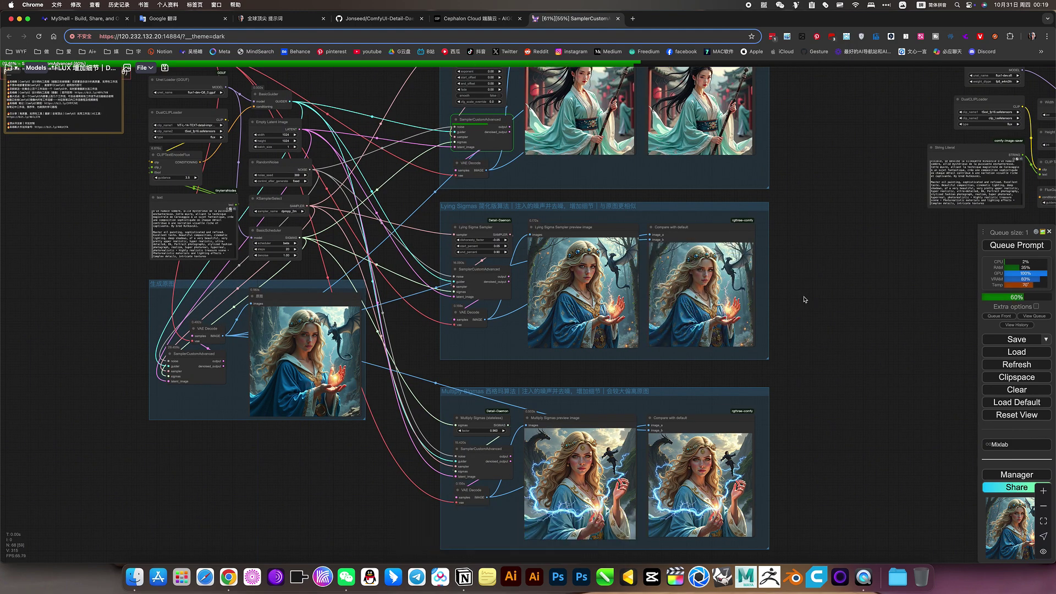
pyautogui.scroll(10, 803, 298)
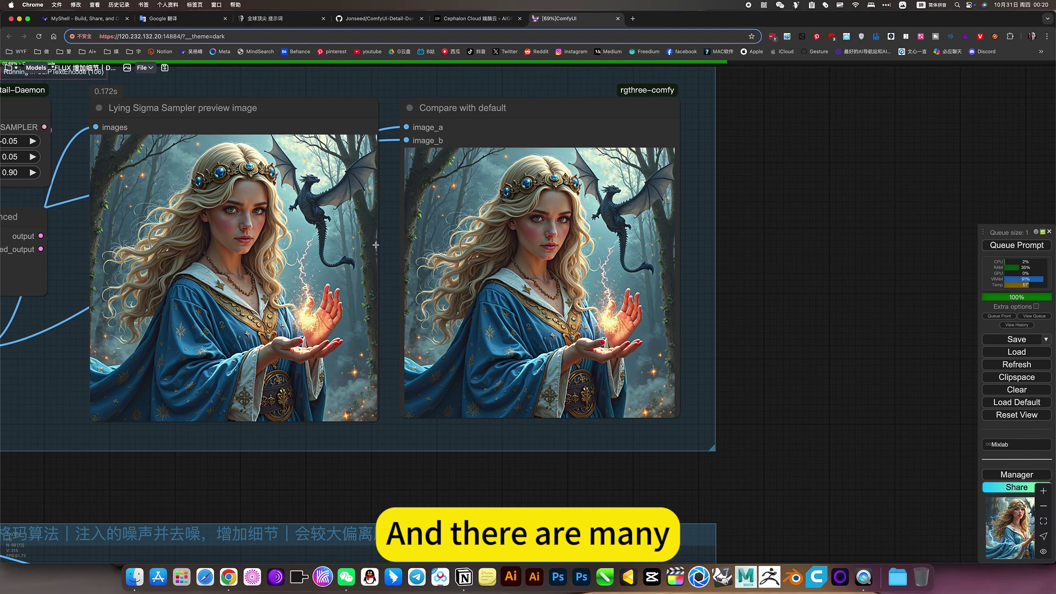
pyautogui.scroll(-5, 821, 317)
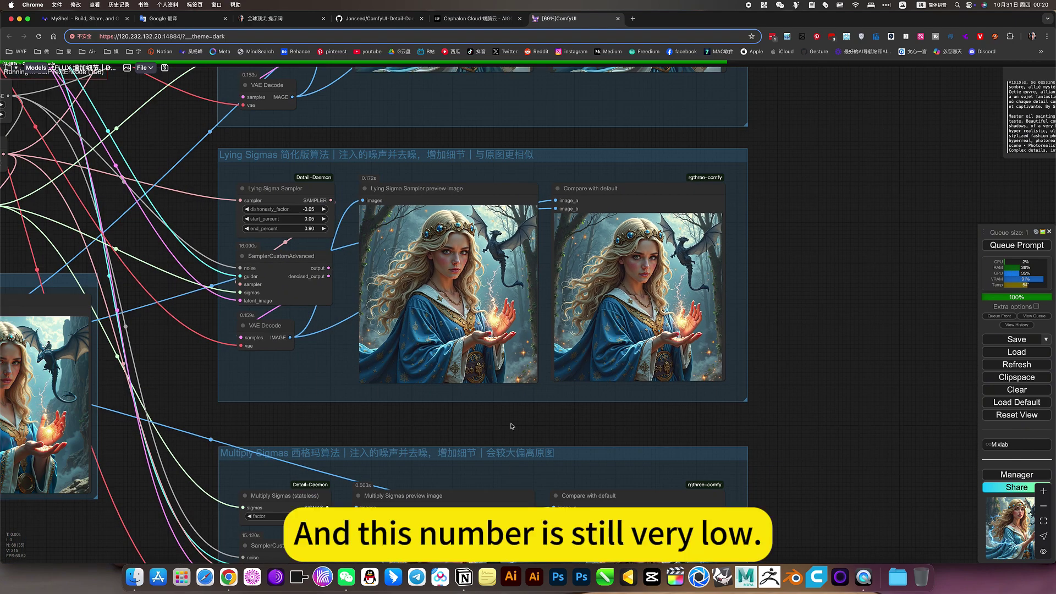
pyautogui.moveTo(514, 426); pyautogui.dragTo(691, 444)
pyautogui.scroll(5, 540, 227)
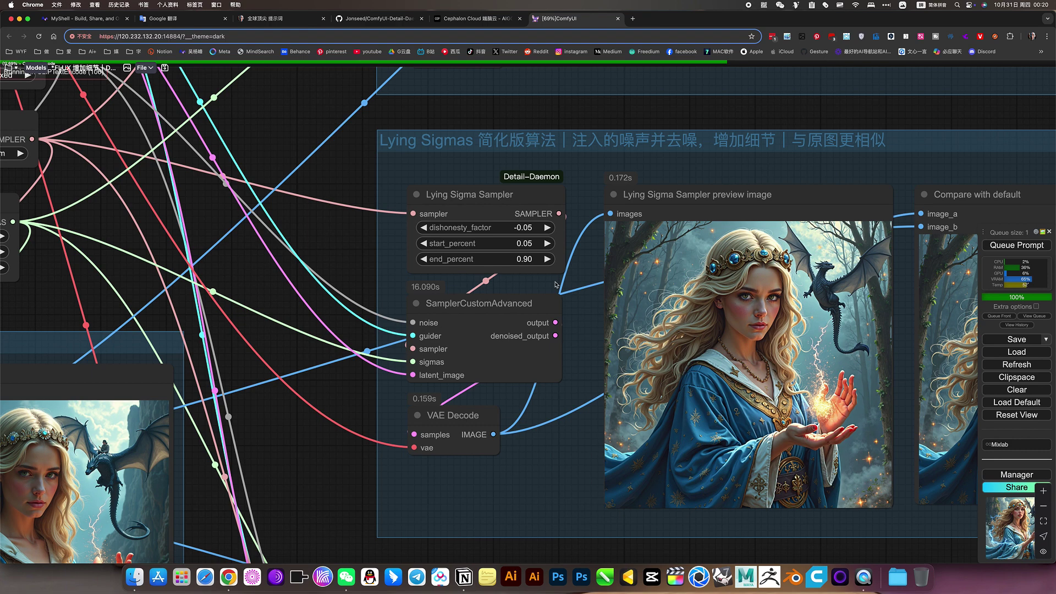
pyautogui.scroll(-5, 556, 285)
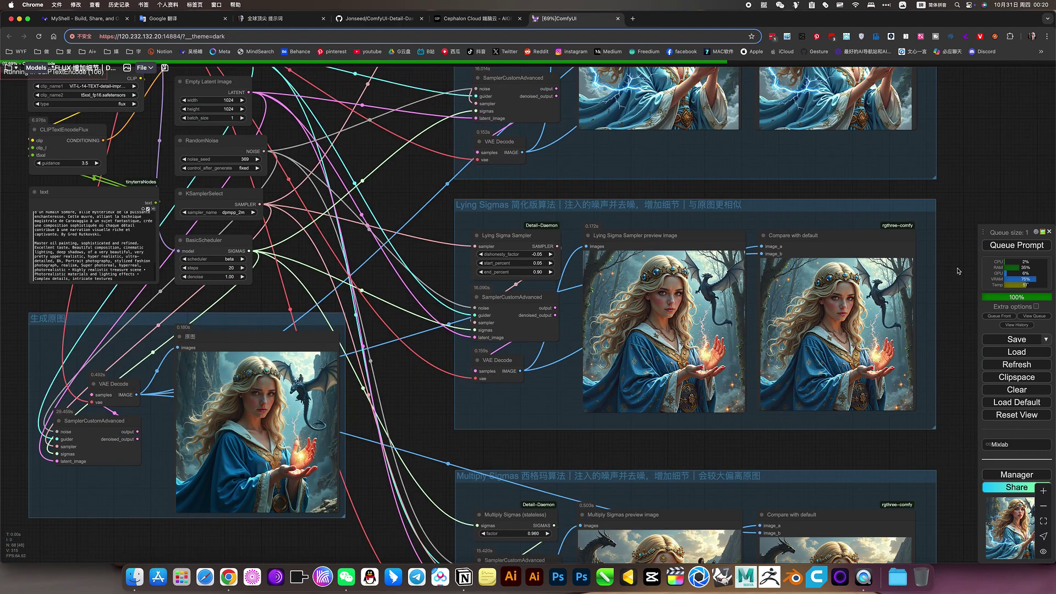
# - Pan across the fast-method groups to the Multiply Sigmas comparison with its lightning-wrapped render
pyautogui.moveTo(953, 295); pyautogui.dragTo(839, 258)
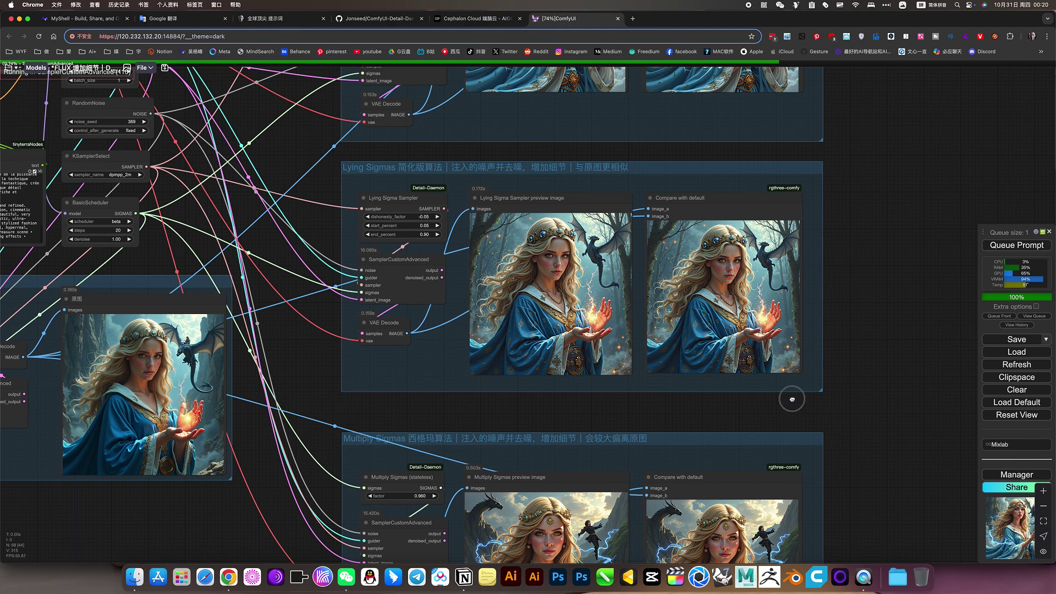
pyautogui.scroll(5, 849, 222)
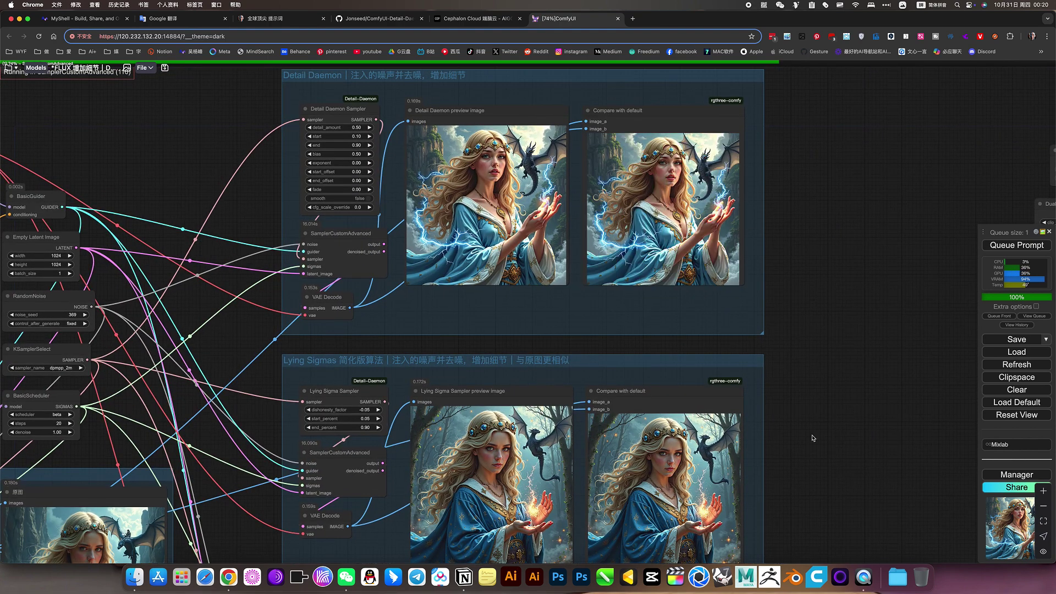
pyautogui.moveTo(811, 434); pyautogui.dragTo(837, 286)
pyautogui.moveTo(833, 371); pyautogui.dragTo(840, 333)
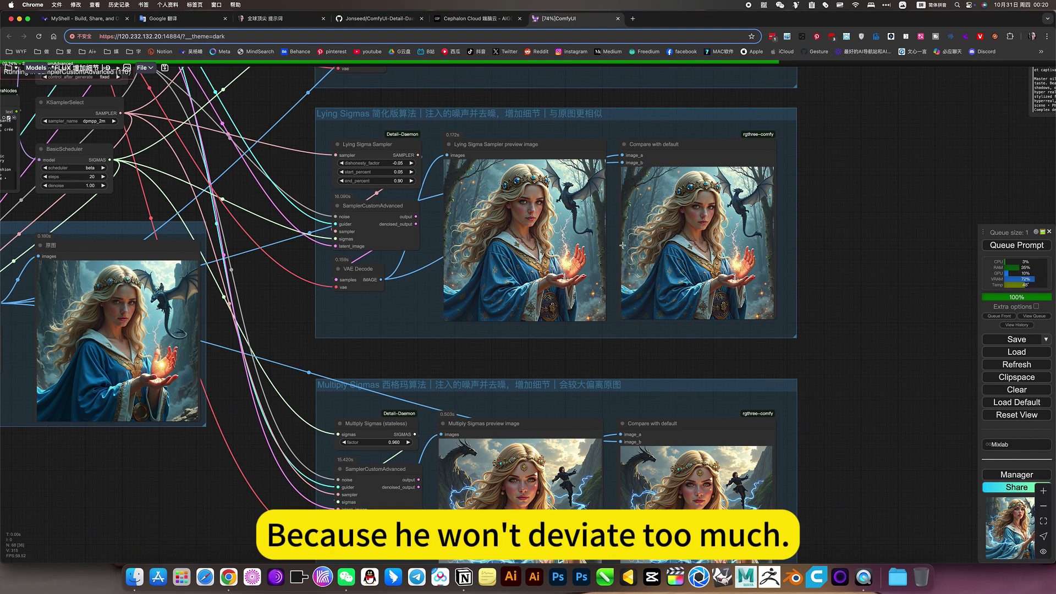
pyautogui.moveTo(867, 387); pyautogui.dragTo(869, 198)
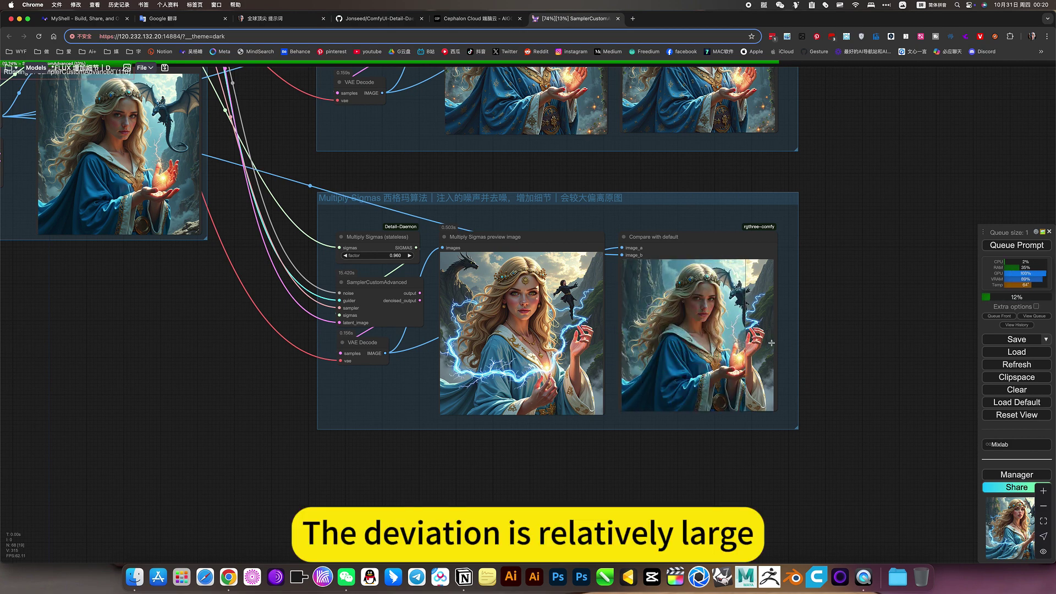
# - Pan and zoom over to the slow Unsampler noise-injection workflow, now sampling at 55%
pyautogui.scroll(-3, 879, 332)
pyautogui.moveTo(879, 333); pyautogui.dragTo(552, 454)
pyautogui.scroll(5, 834, 442)
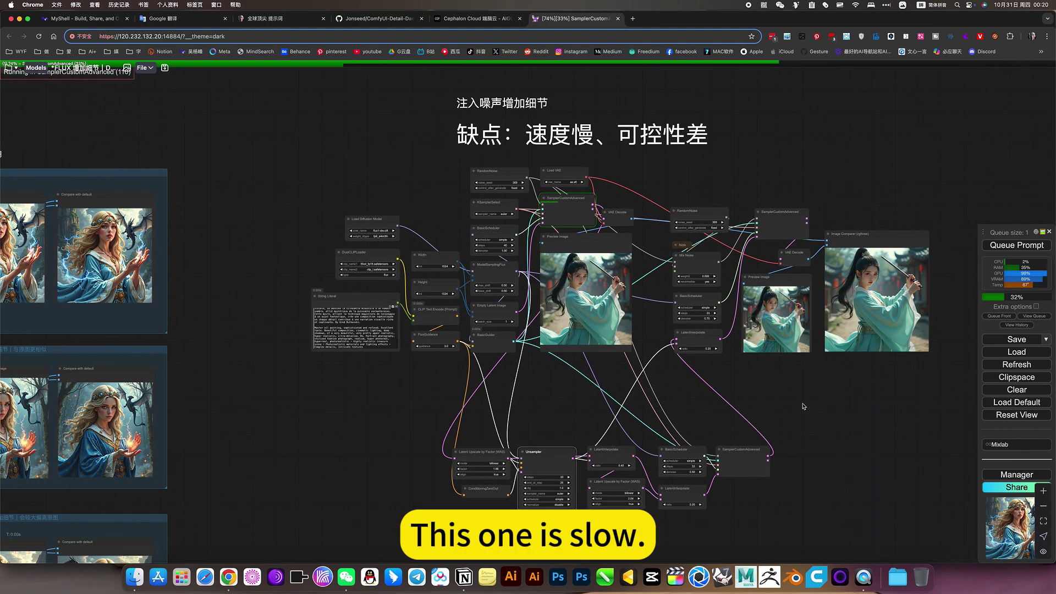
pyautogui.scroll(-4, 804, 406)
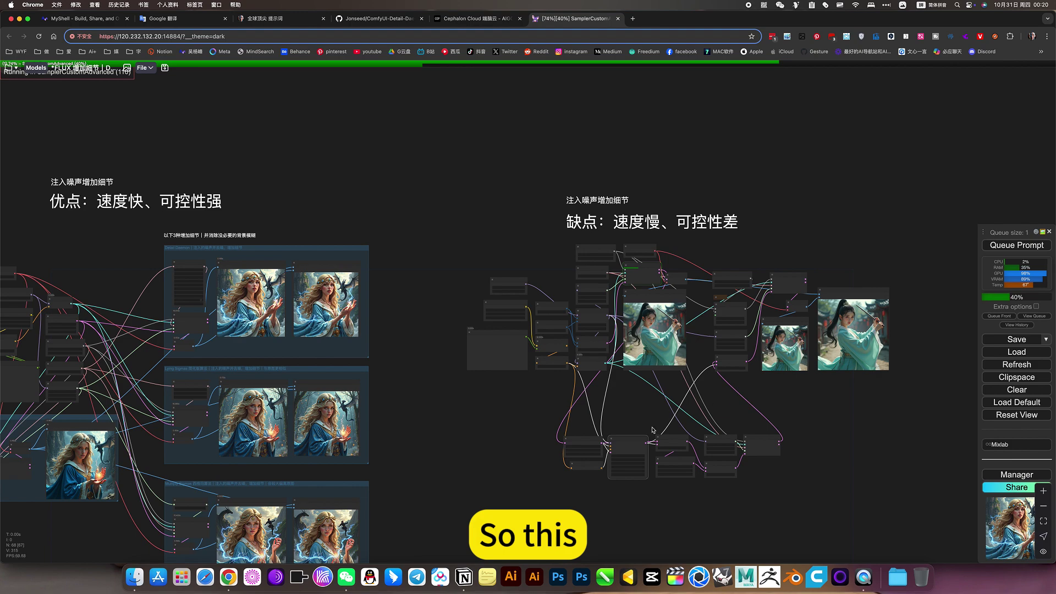
pyautogui.scroll(5, 653, 430)
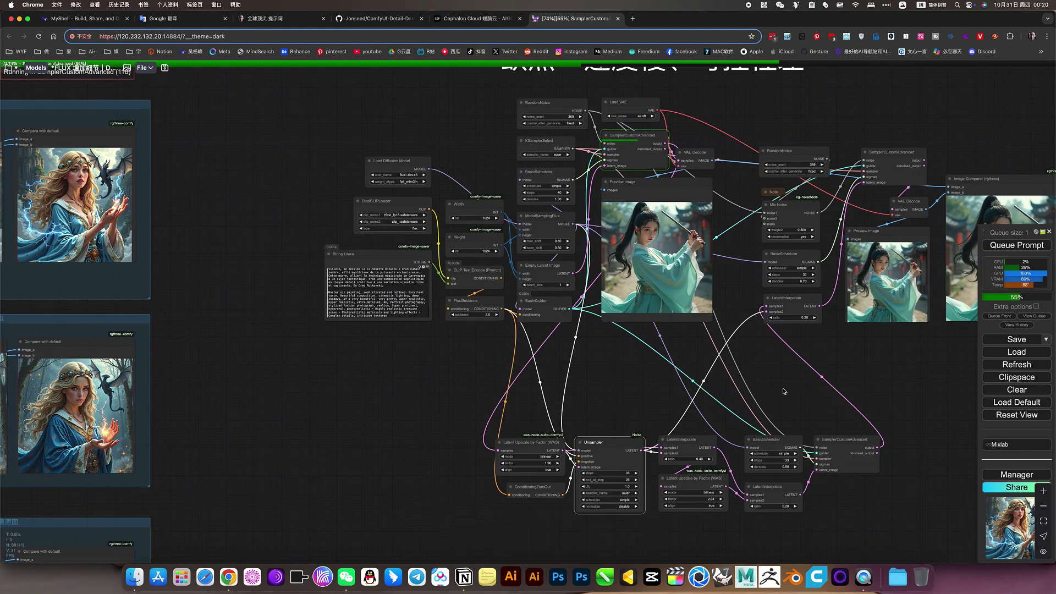
# - Centre the fast detail-method workflow, starting from the Detail Daemon group
pyautogui.scroll(-5, 784, 391)
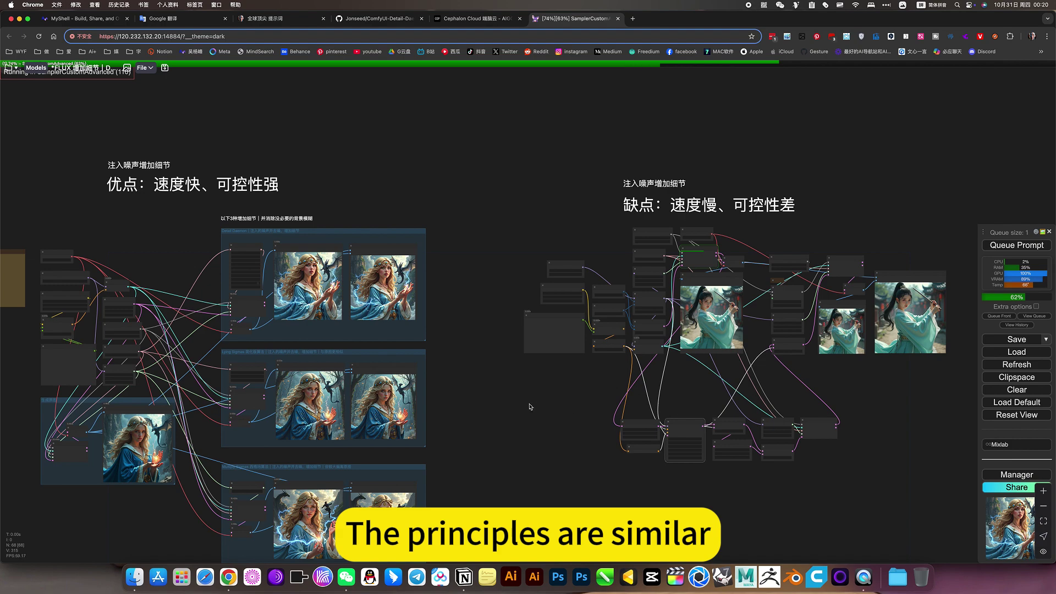
pyautogui.moveTo(527, 408); pyautogui.dragTo(757, 385)
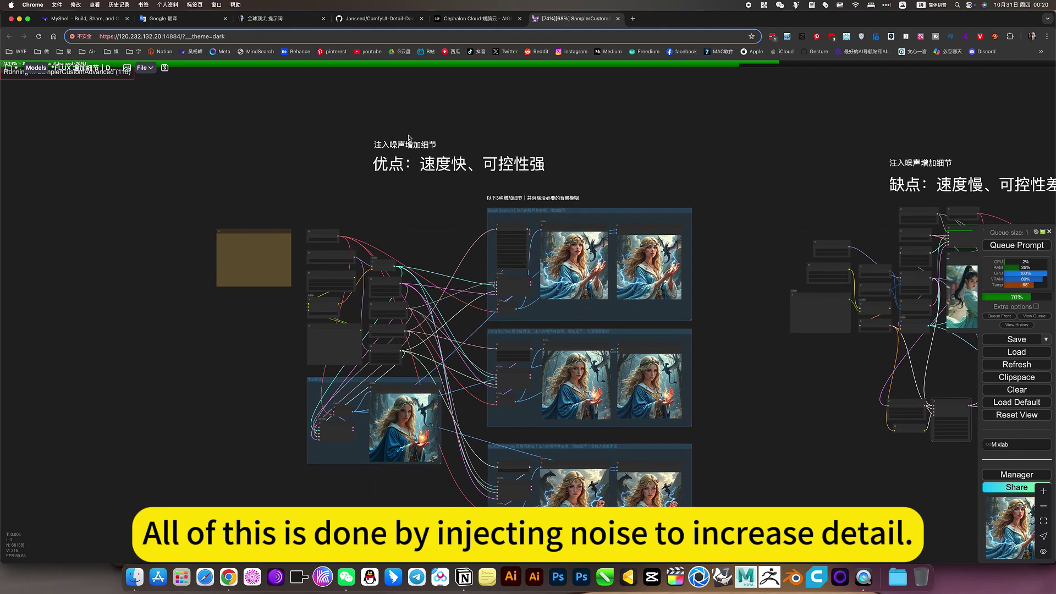
pyautogui.scroll(15, 409, 138)
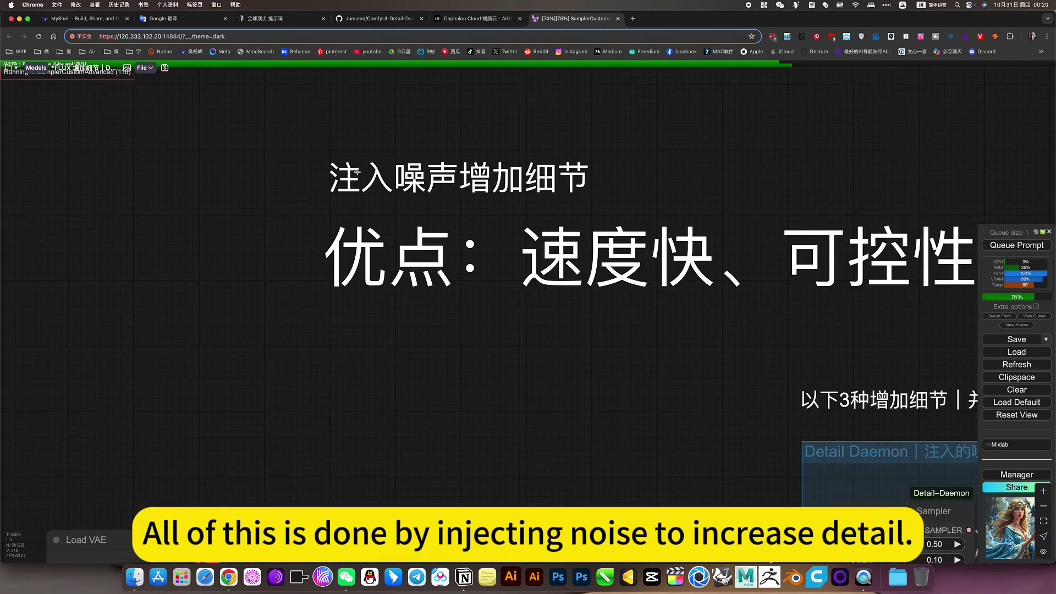
pyautogui.hscroll(8, 710, 373)
pyautogui.scroll(-4, 711, 372)
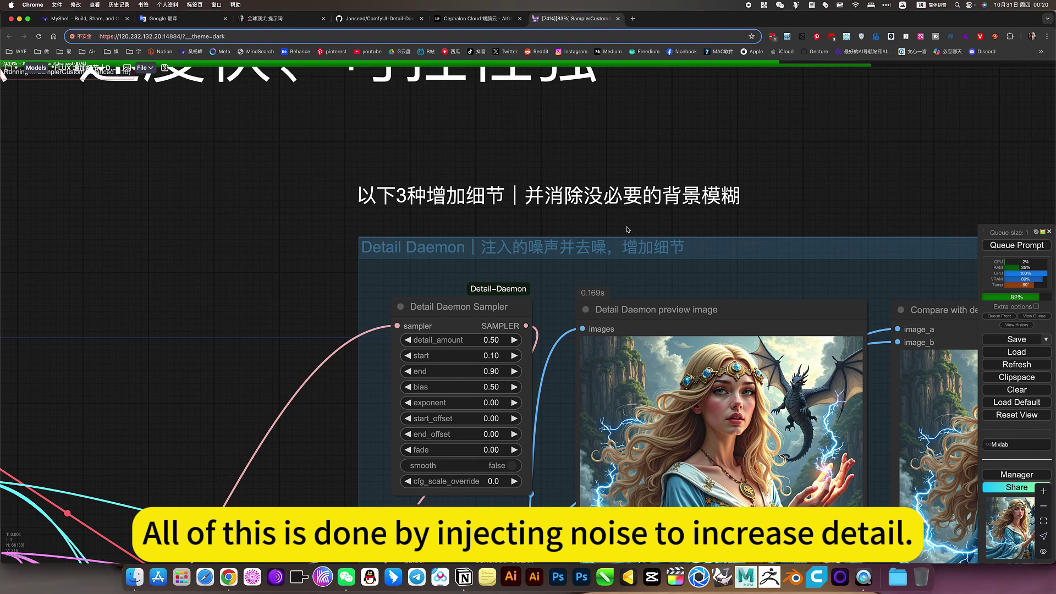
pyautogui.hscroll(8, 836, 195)
pyautogui.scroll(-3, 835, 194)
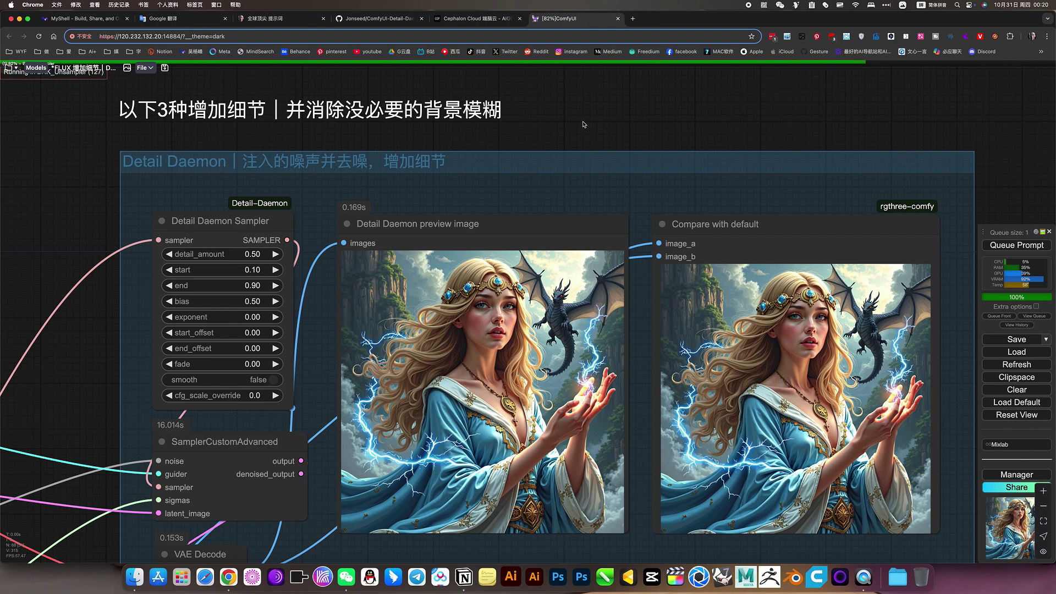
# - Zoom in close on the Lying Sigmas Compare with default image to inspect the added background detail
pyautogui.hscroll(-6, 583, 124)
pyautogui.scroll(4, 584, 124)
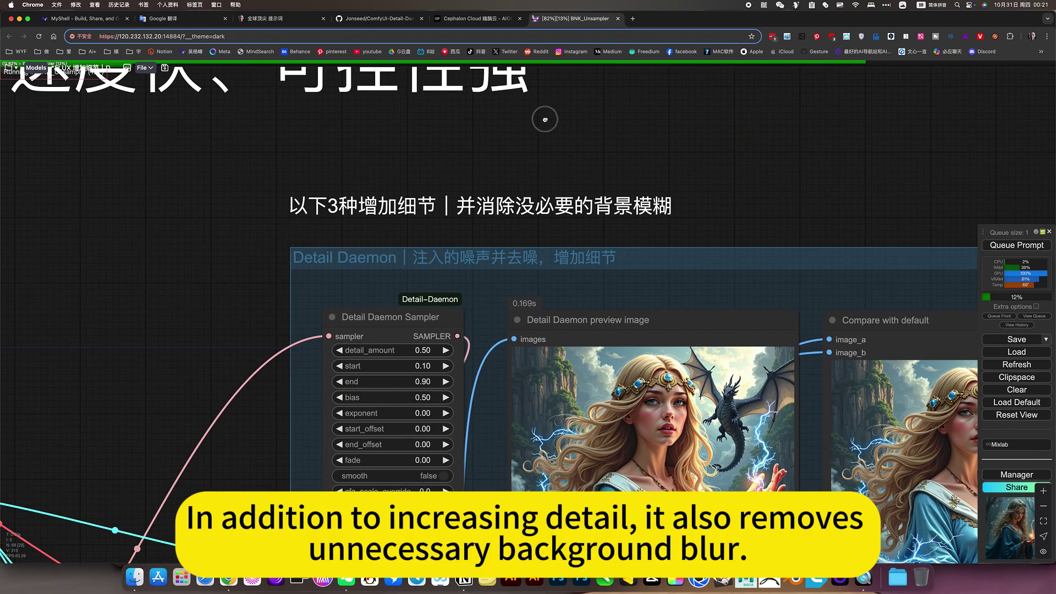
pyautogui.hscroll(9, 634, 208)
pyautogui.scroll(-5, 634, 208)
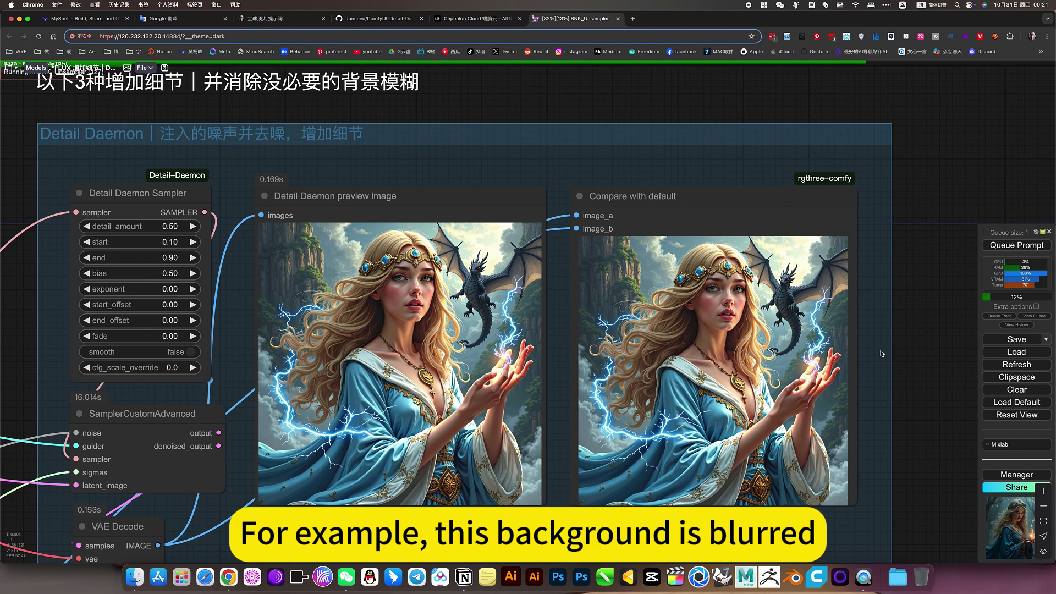
pyautogui.scroll(6, 847, 348)
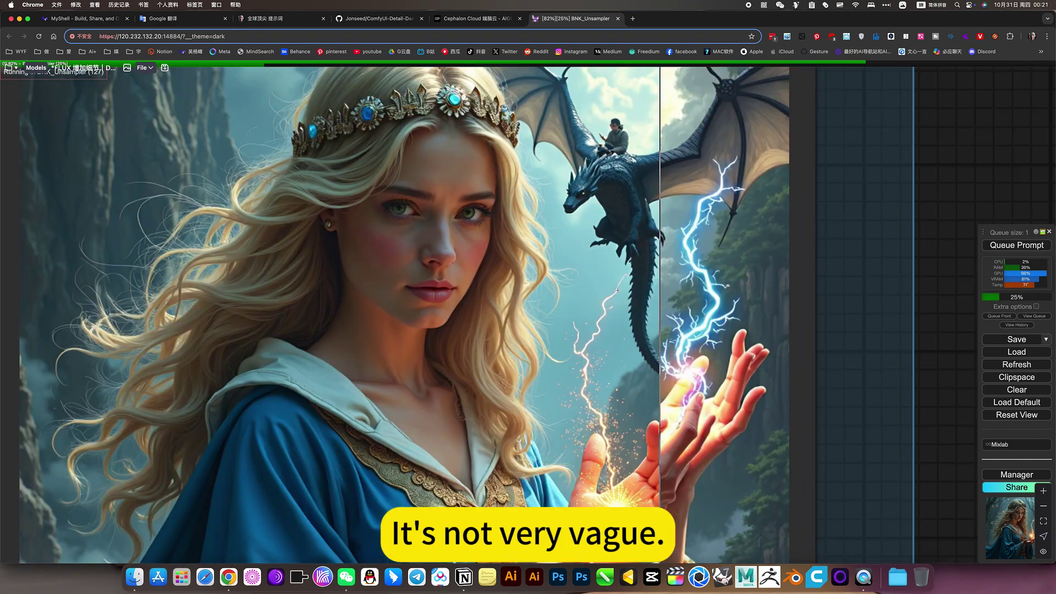
pyautogui.scroll(-5, 878, 323)
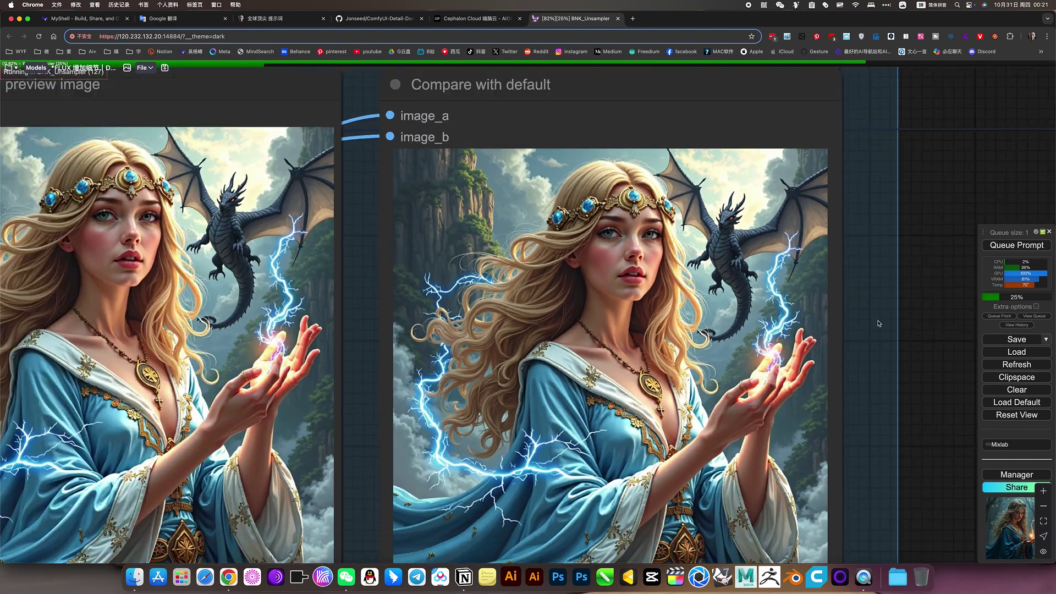
pyautogui.scroll(-6, 919, 400)
pyautogui.scroll(-5, 788, 330)
pyautogui.scroll(5, 783, 286)
pyautogui.scroll(3, 638, 314)
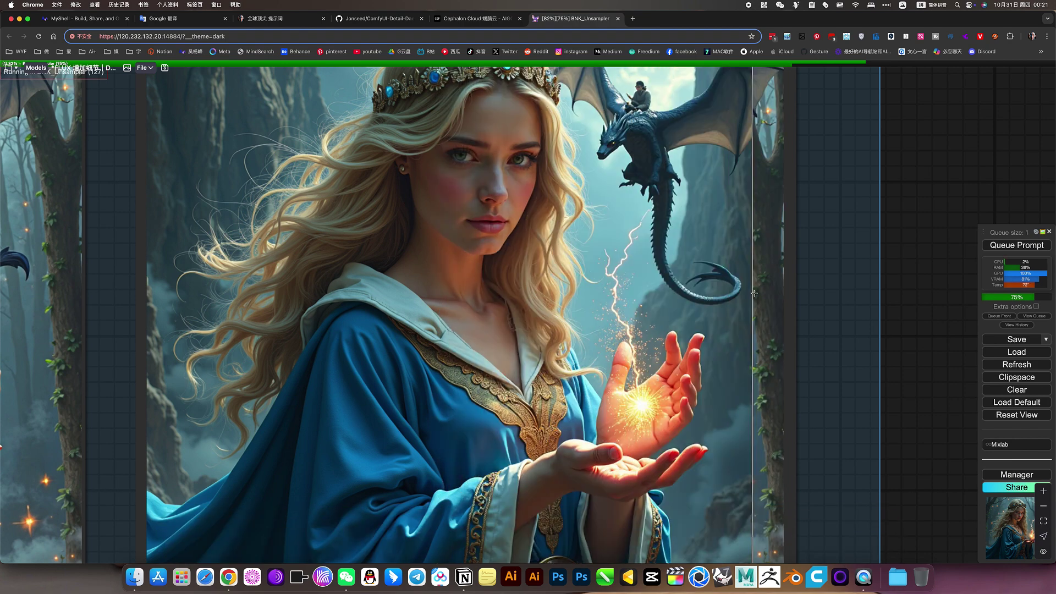
# - Pan to the slow Unsampler noise-injection workflow and zoom in on its nodes
pyautogui.scroll(-5, 824, 309)
pyautogui.scroll(-3, 825, 309)
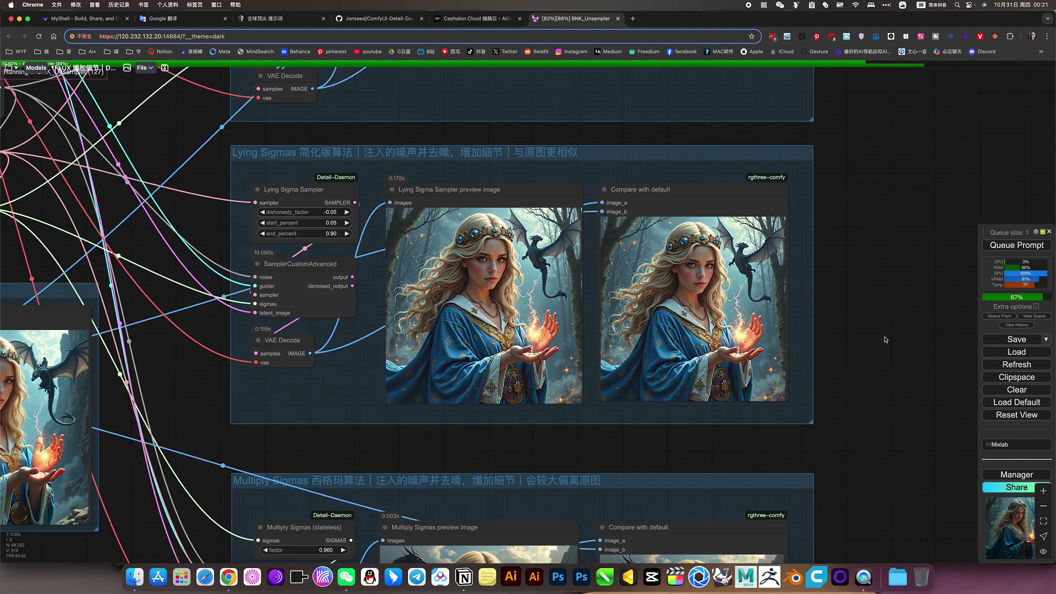
pyautogui.moveTo(886, 341); pyautogui.dragTo(518, 323)
pyautogui.scroll(1, 587, 327)
pyautogui.scroll(-1, 618, 340)
pyautogui.hscroll(10, 618, 340)
pyautogui.scroll(4, 618, 340)
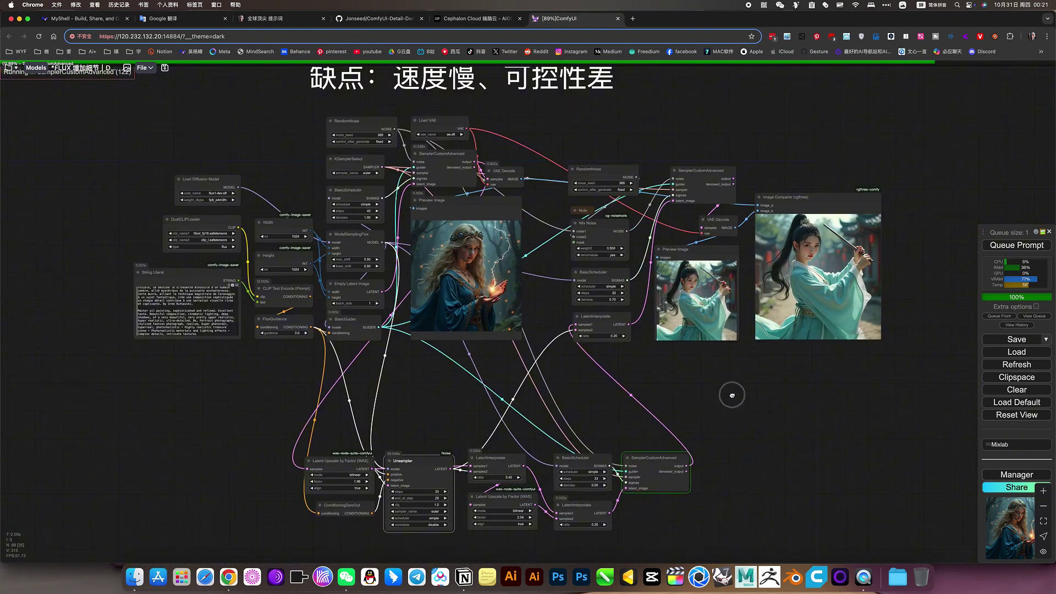
pyautogui.scroll(2, 734, 397)
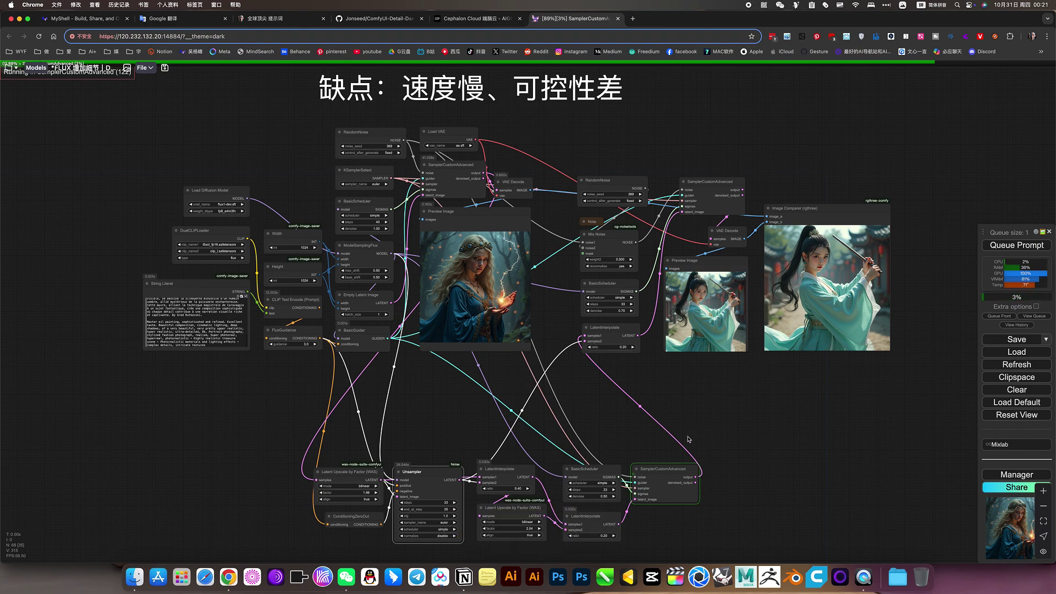
pyautogui.scroll(-5, 692, 439)
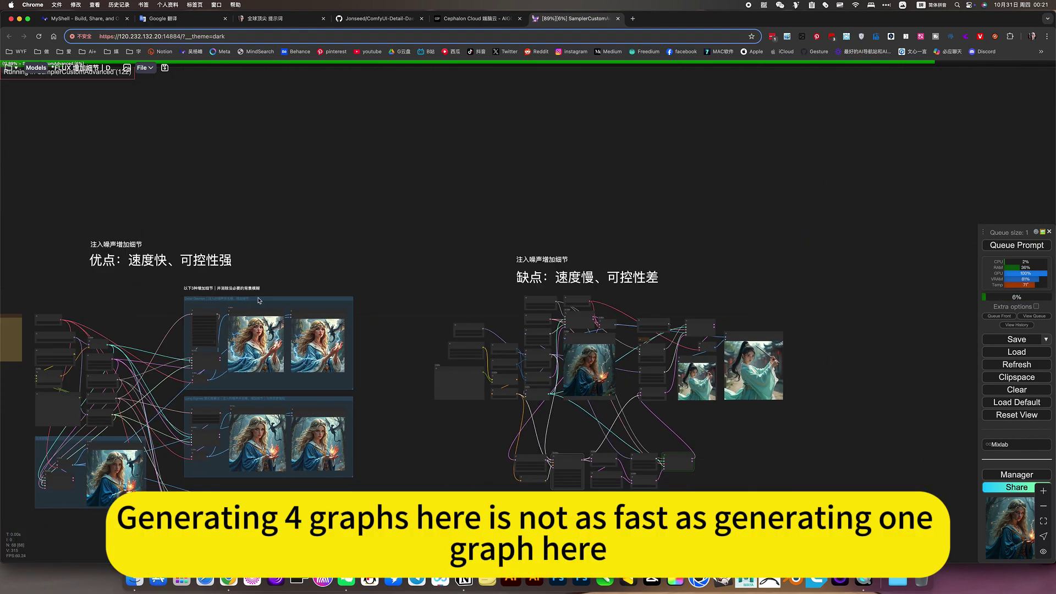
pyautogui.scroll(6, 636, 411)
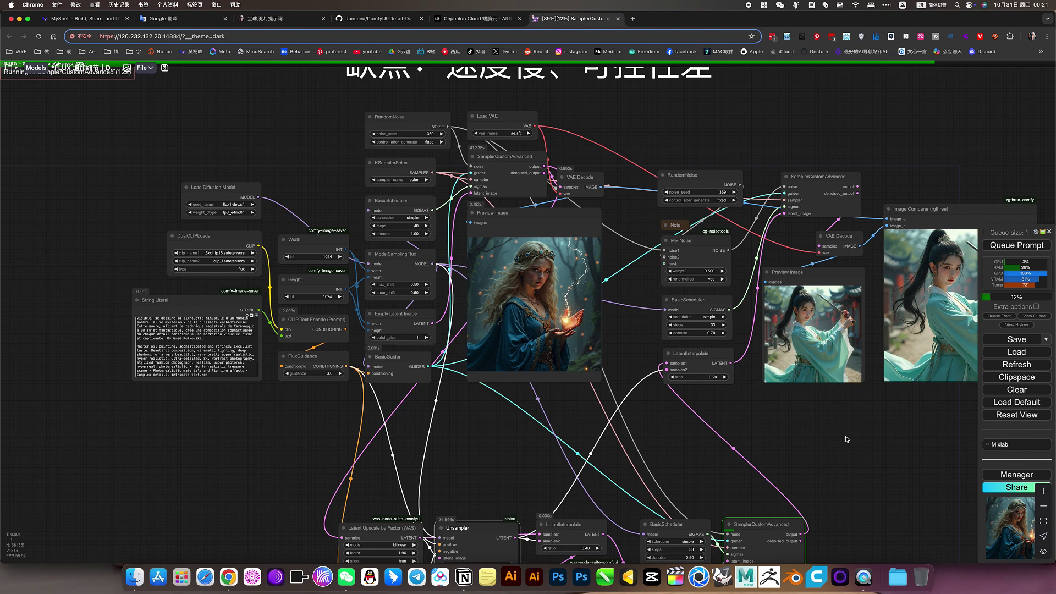
# - Scan the slow workflow's lower nodes, then drag back to centre the three fast detail groups
pyautogui.moveTo(848, 430); pyautogui.dragTo(846, 331)
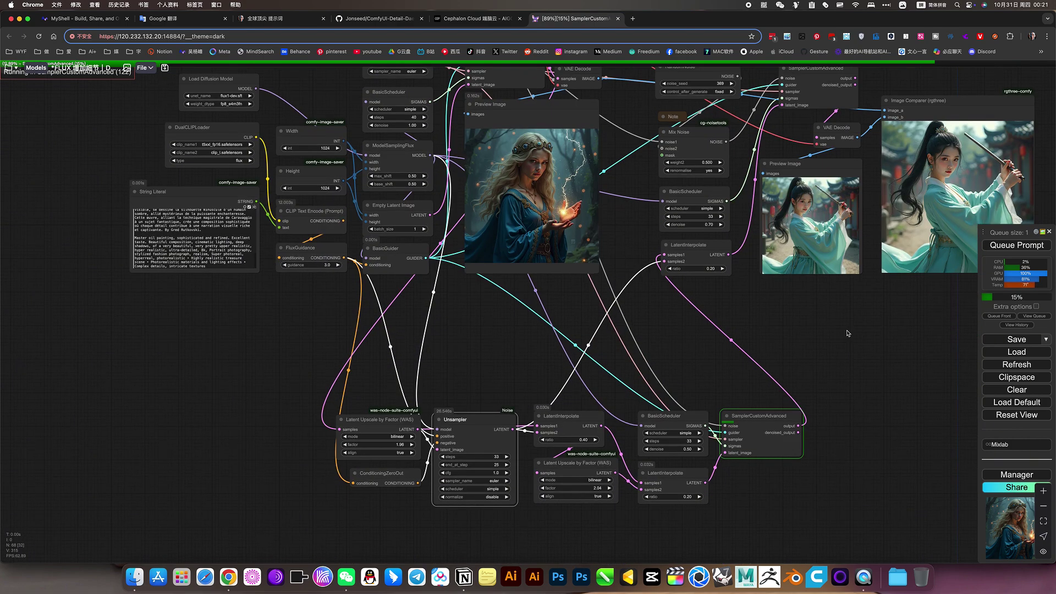
pyautogui.scroll(4, 503, 401)
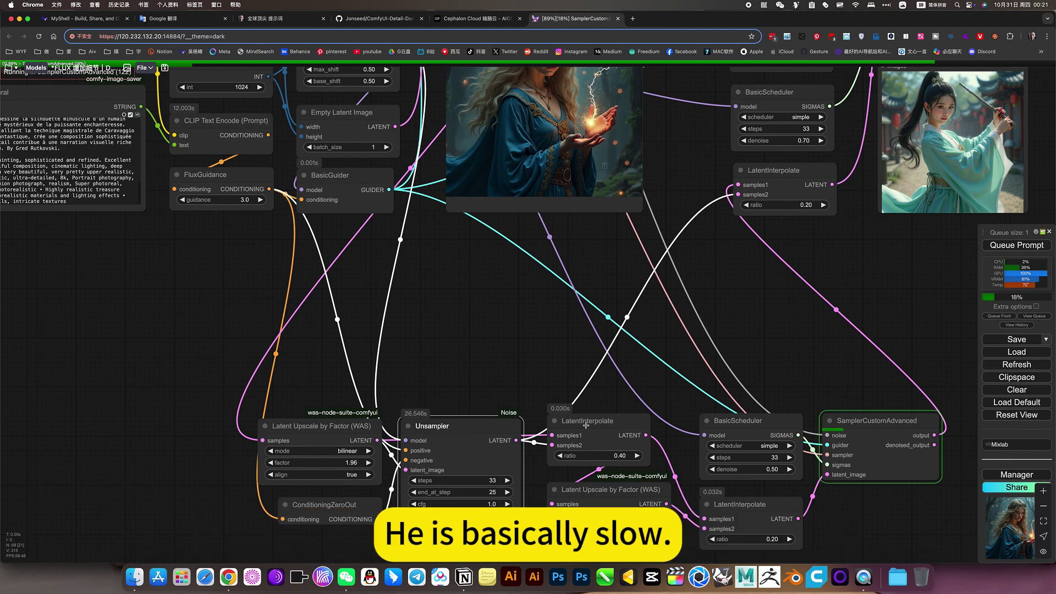
pyautogui.scroll(-5, 793, 363)
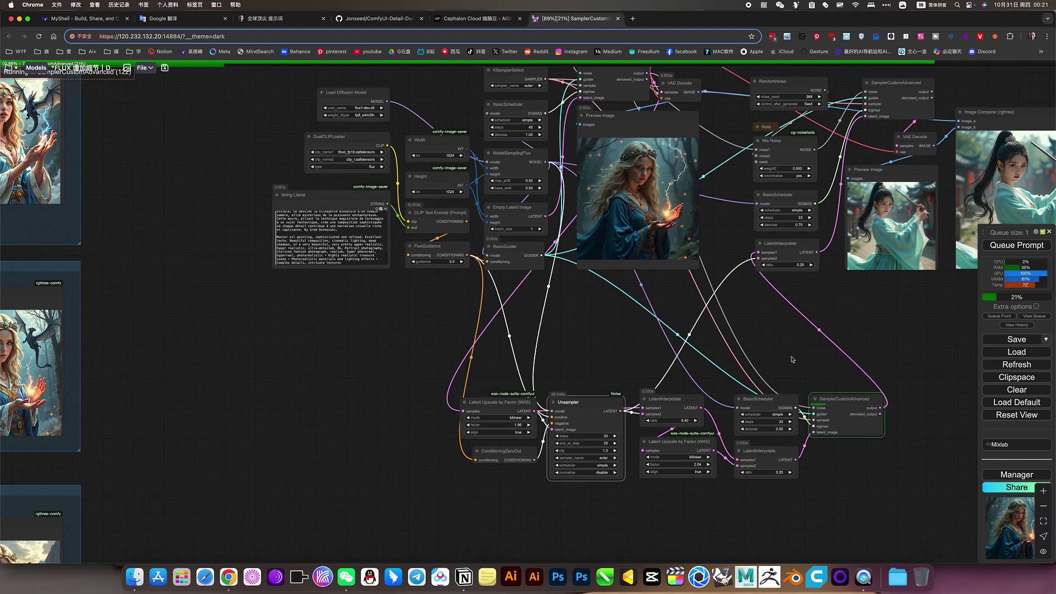
pyautogui.moveTo(878, 319); pyautogui.dragTo(794, 347)
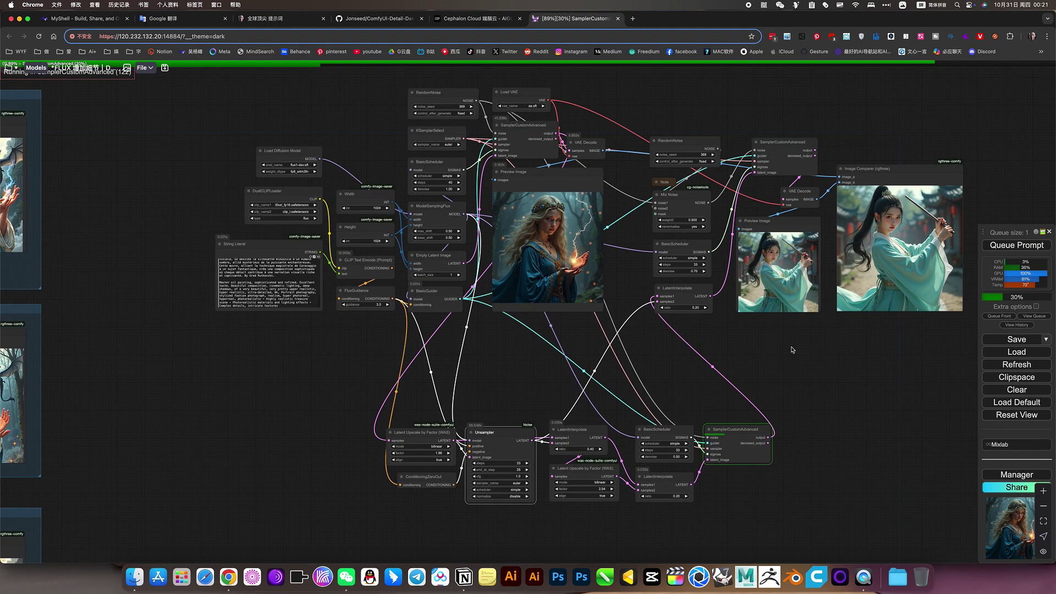
pyautogui.scroll(-5, 791, 350)
pyautogui.moveTo(417, 427); pyautogui.dragTo(597, 391)
pyautogui.moveTo(733, 335); pyautogui.dragTo(935, 293)
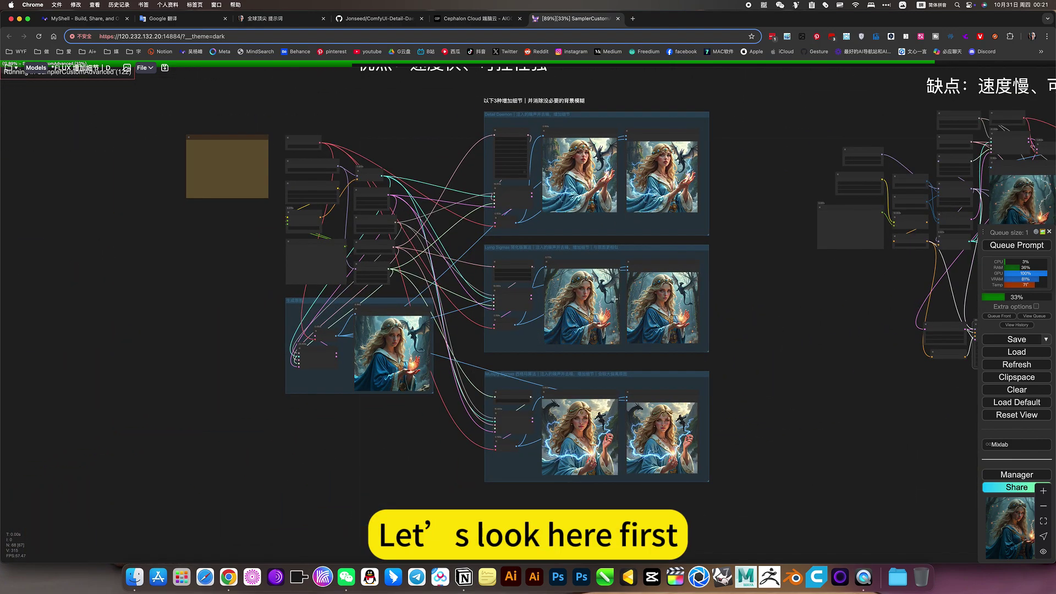
pyautogui.scroll(10, 614, 299)
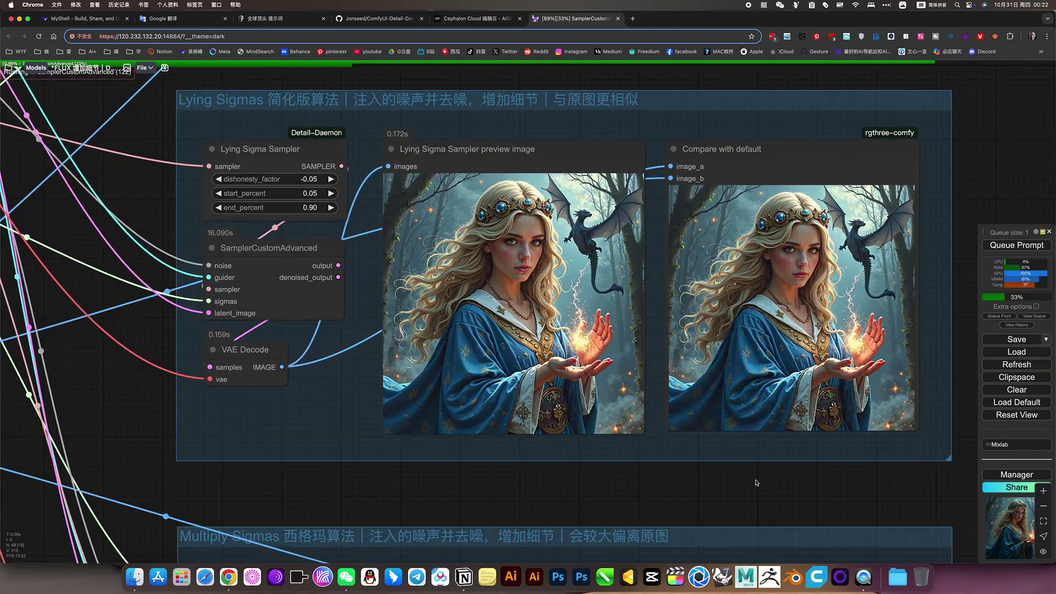
pyautogui.scroll(10, 658, 384)
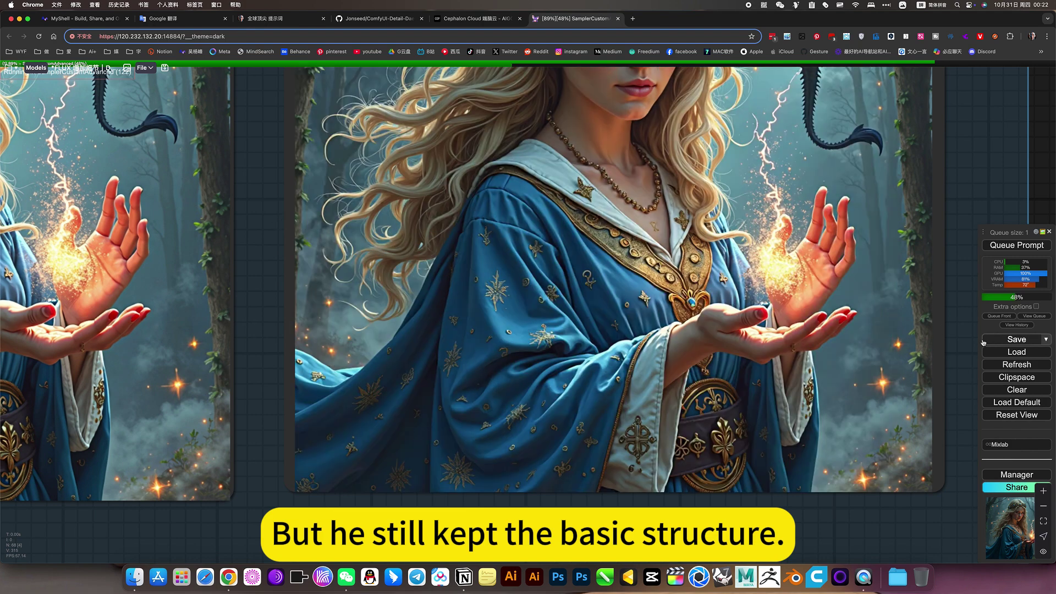
pyautogui.scroll(-5, 938, 433)
pyautogui.scroll(-2, 937, 432)
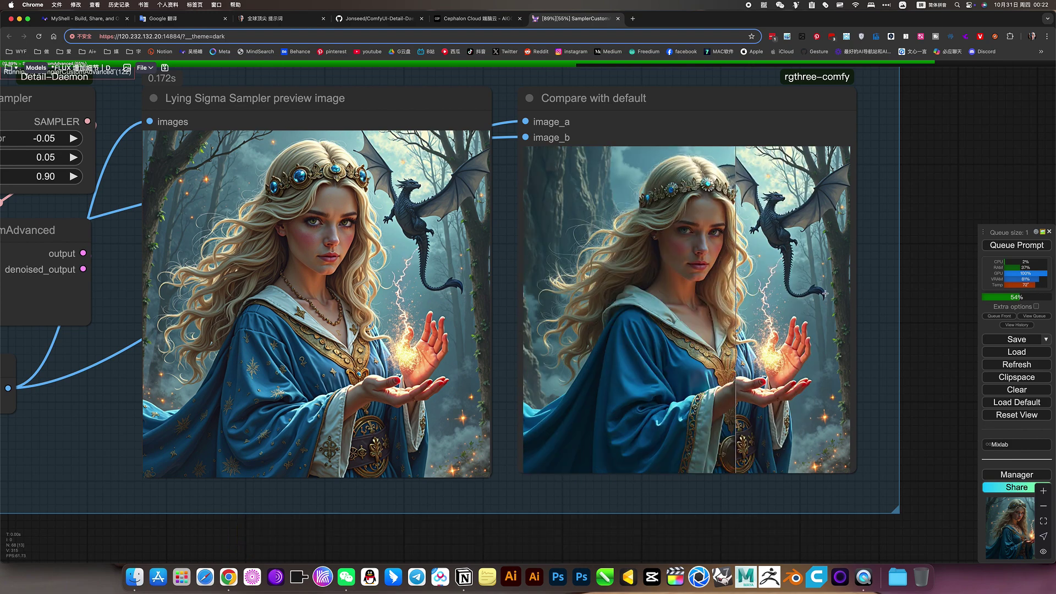
pyautogui.scroll(-5, 901, 309)
pyautogui.scroll(-5, 900, 308)
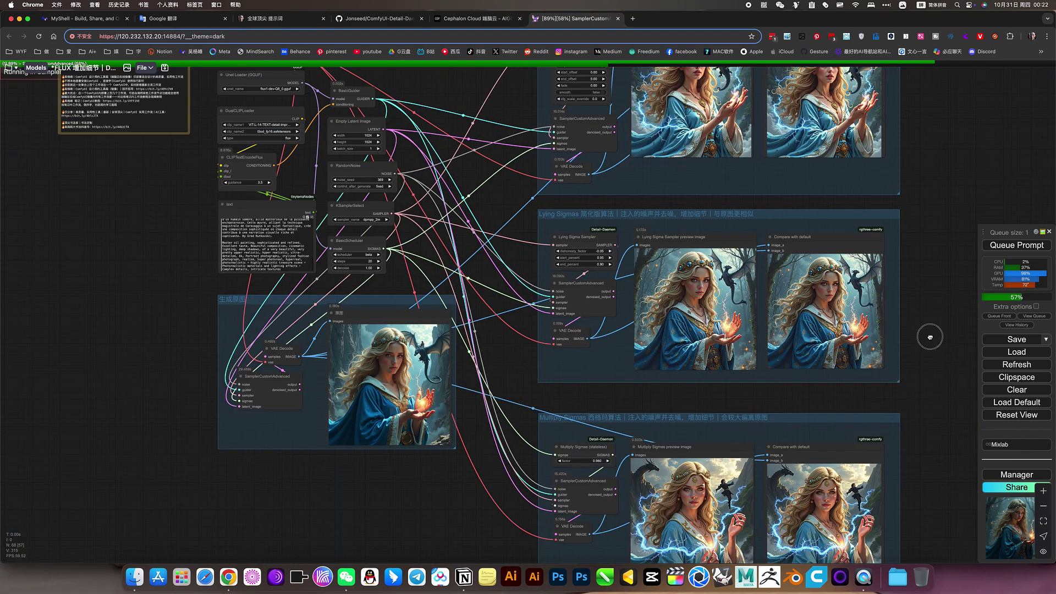
pyautogui.moveTo(928, 337); pyautogui.dragTo(327, 299)
pyautogui.scroll(-3, 499, 334)
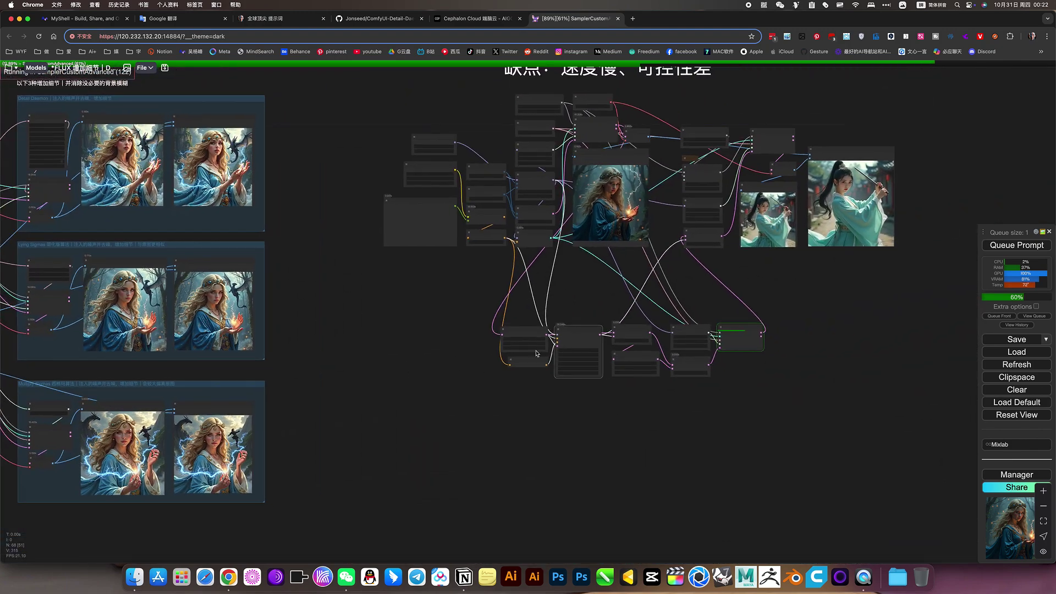
pyautogui.scroll(5, 700, 232)
pyautogui.scroll(-3, 850, 307)
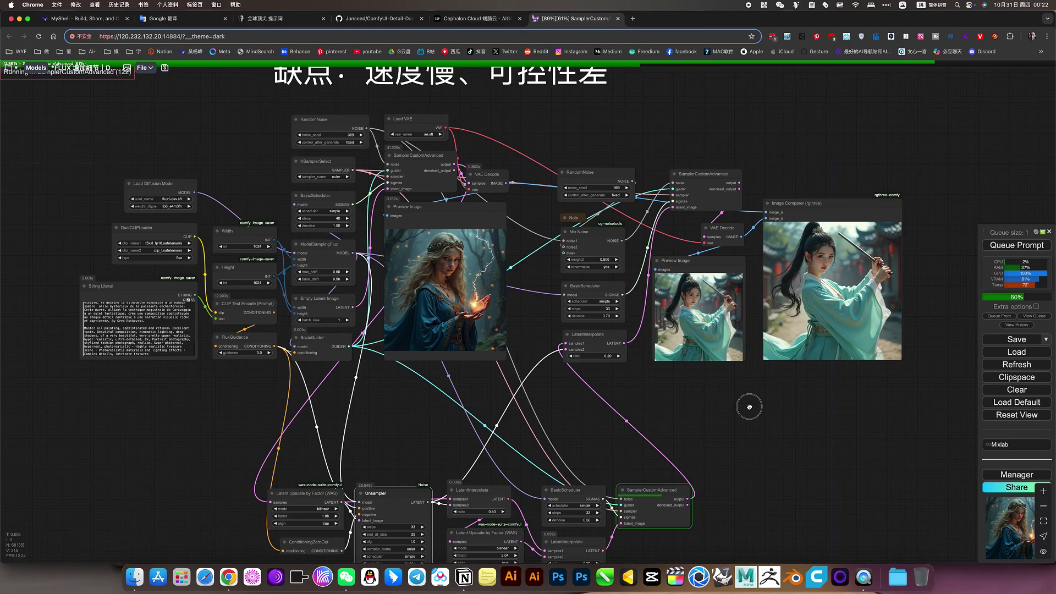
pyautogui.scroll(1, 751, 401)
pyautogui.scroll(-4, 447, 441)
pyautogui.moveTo(447, 441); pyautogui.dragTo(594, 363)
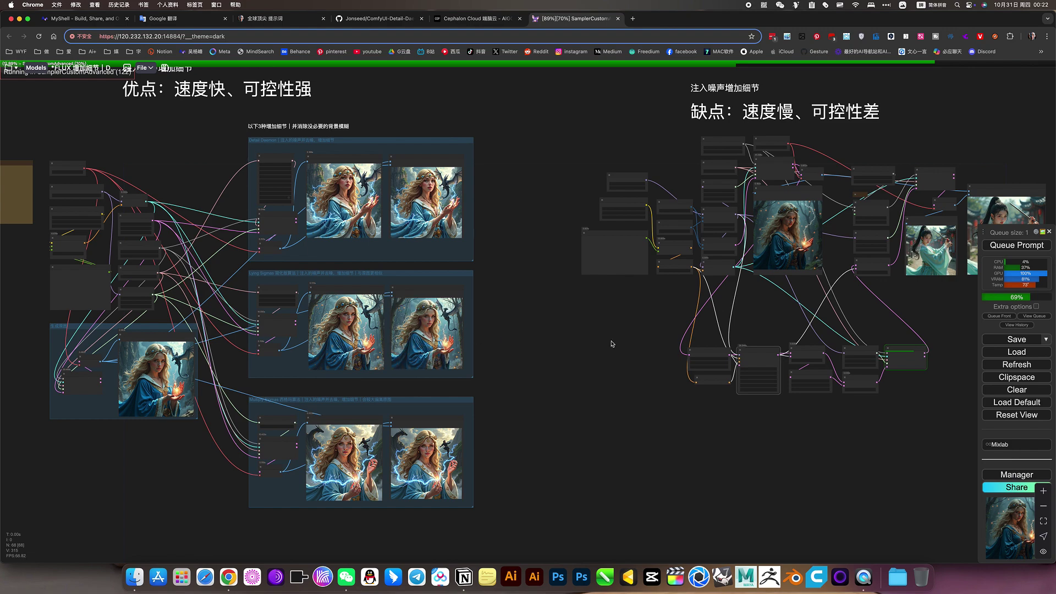
pyautogui.hscroll(5, 674, 335)
pyautogui.scroll(5, 599, 306)
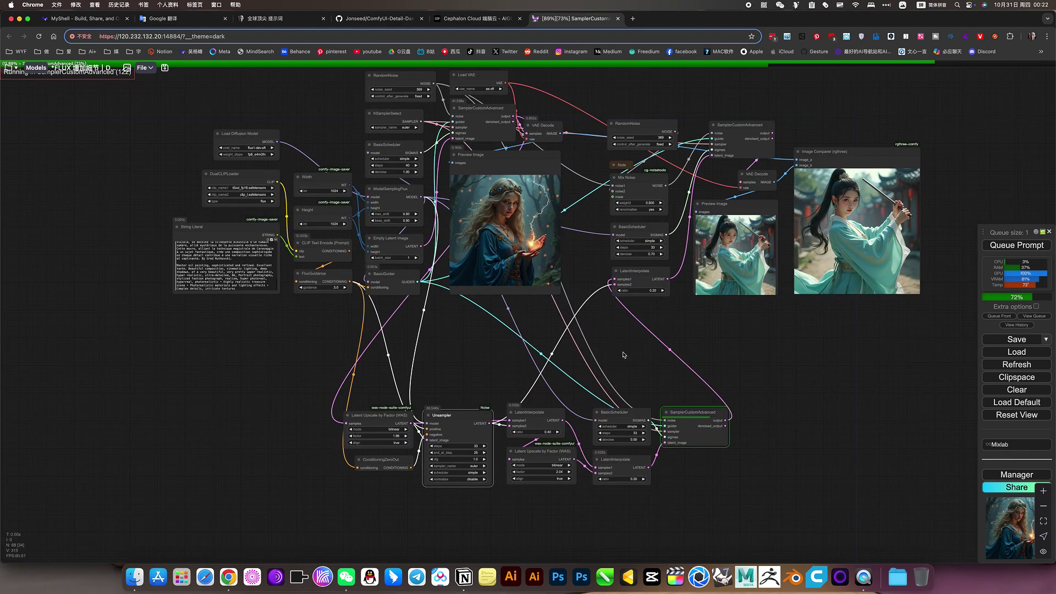
pyautogui.scroll(9, 644, 414)
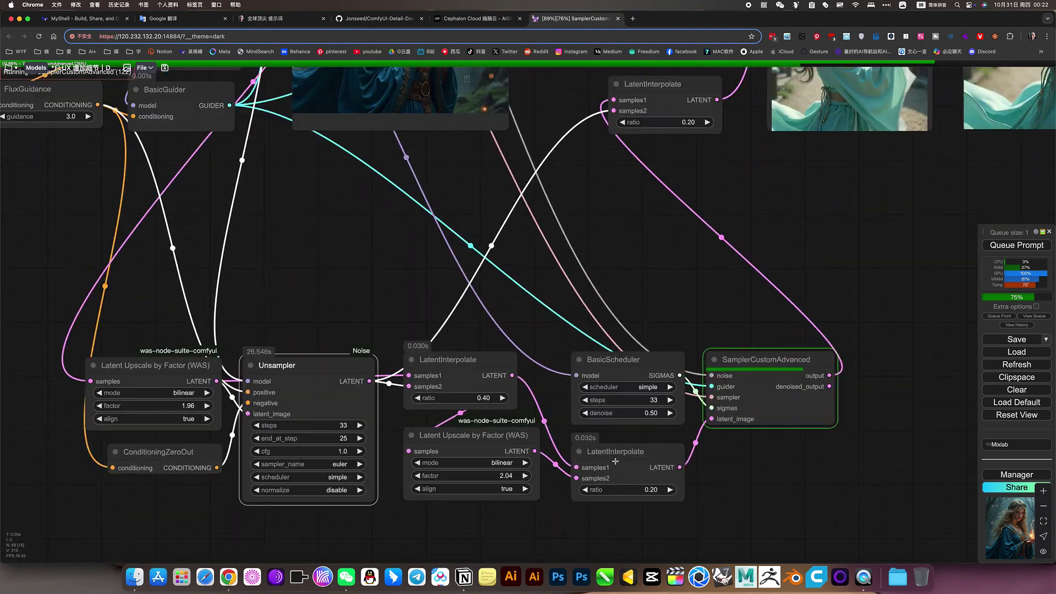
pyautogui.scroll(-10, 615, 461)
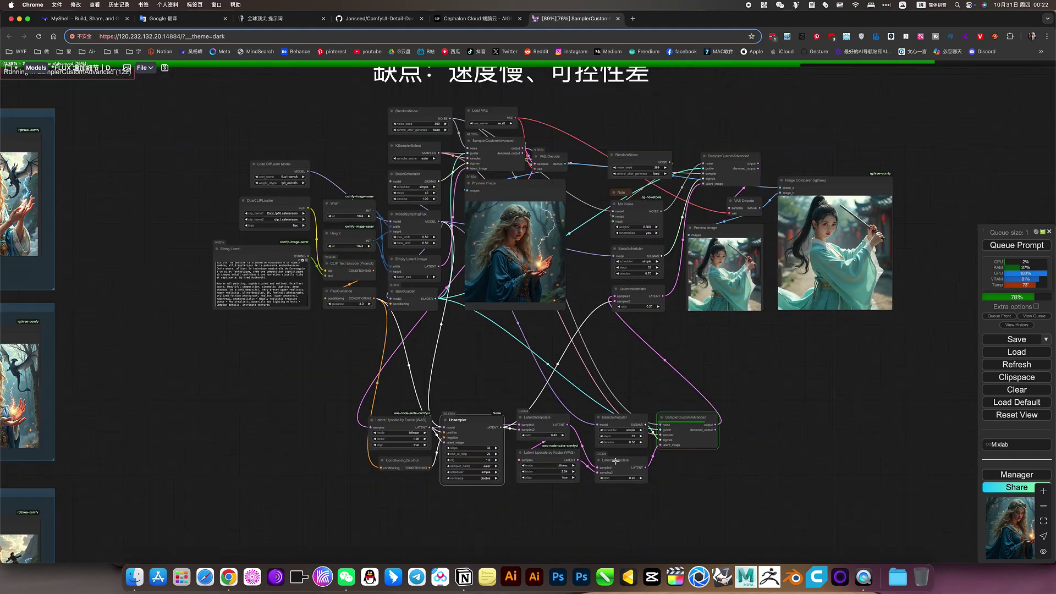
pyautogui.moveTo(744, 382); pyautogui.dragTo(746, 401)
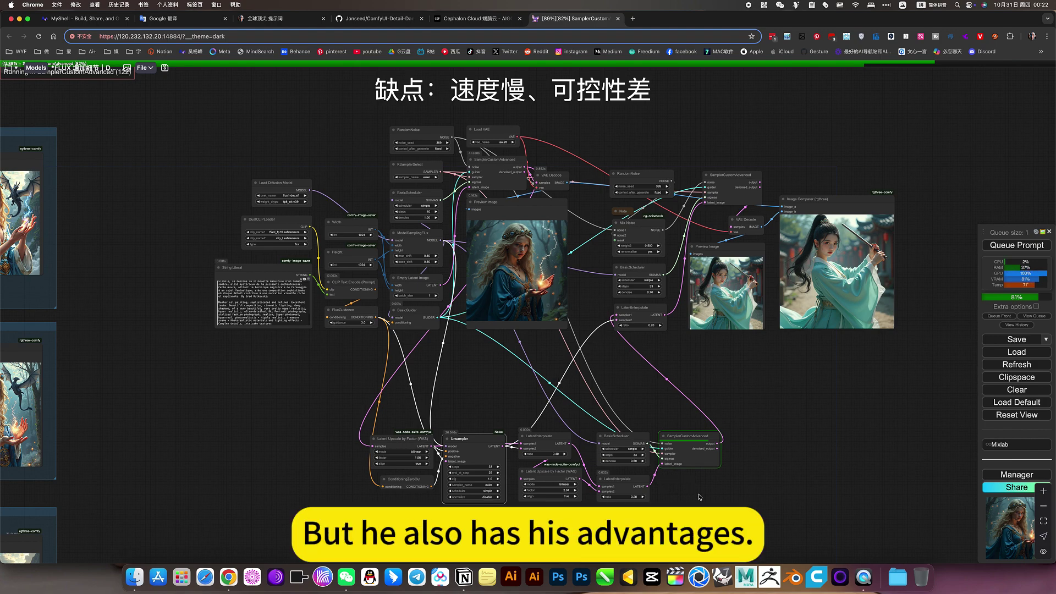
pyautogui.hscroll(-3, 693, 499)
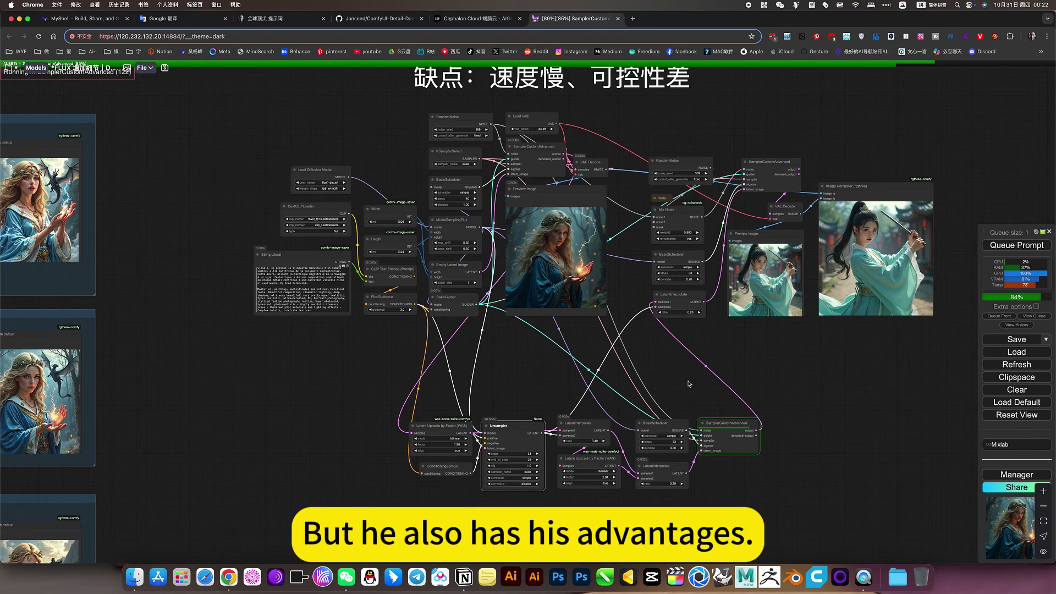
pyautogui.hscroll(-1, 696, 390)
pyautogui.hscroll(-5, 831, 370)
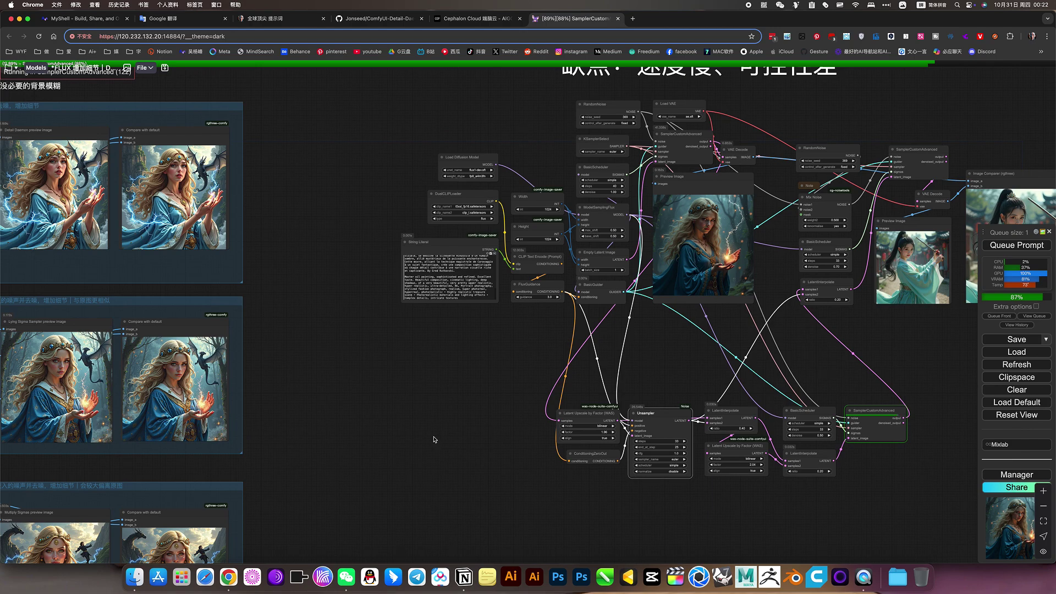
pyautogui.hscroll(-9, 695, 377)
# - Zoom out until the three fast detail groups and the slow noise-injection workflow sit side by side
pyautogui.hscroll(-6, 568, 432)
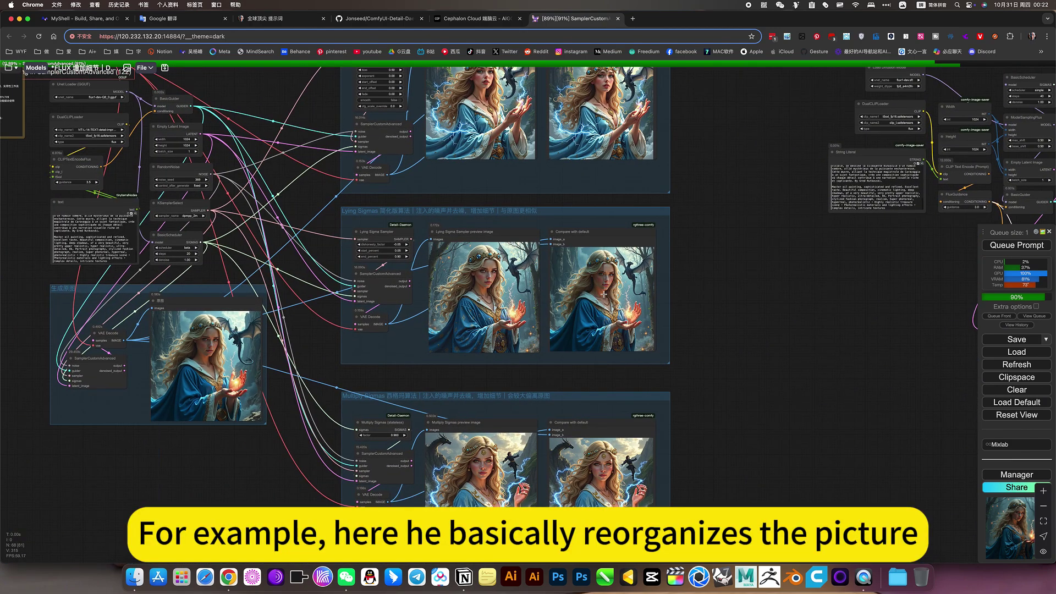
pyautogui.scroll(10, 604, 302)
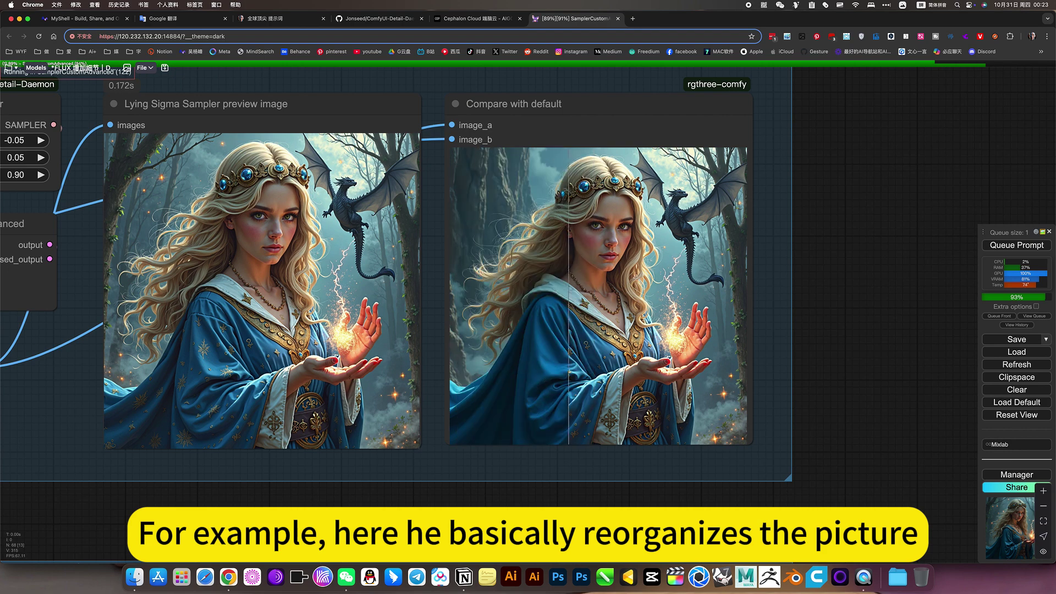
pyautogui.scroll(-6, 637, 328)
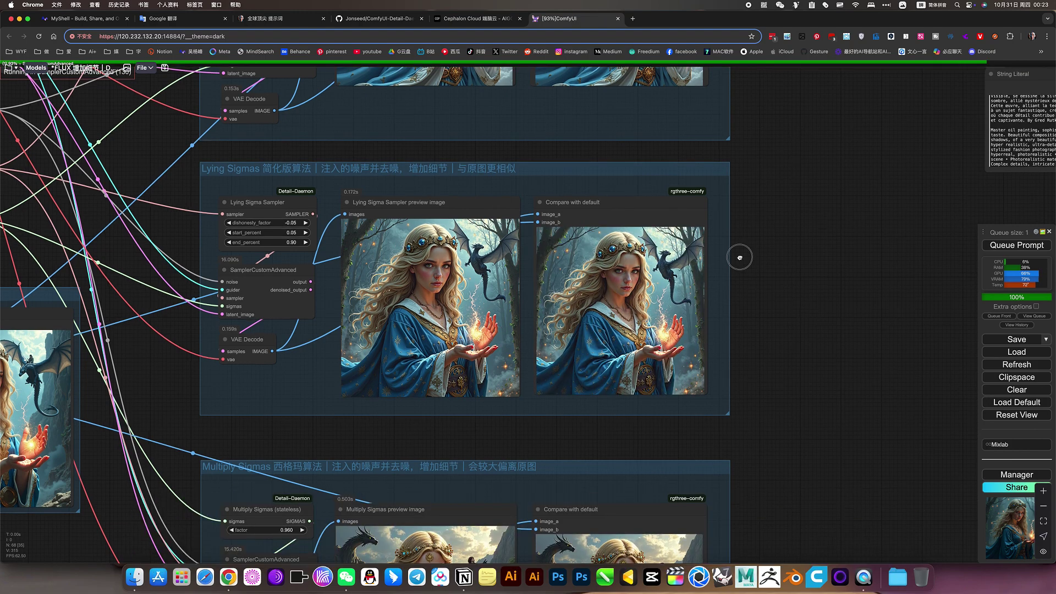
pyautogui.scroll(-5, 735, 248)
pyautogui.hscroll(10, 661, 361)
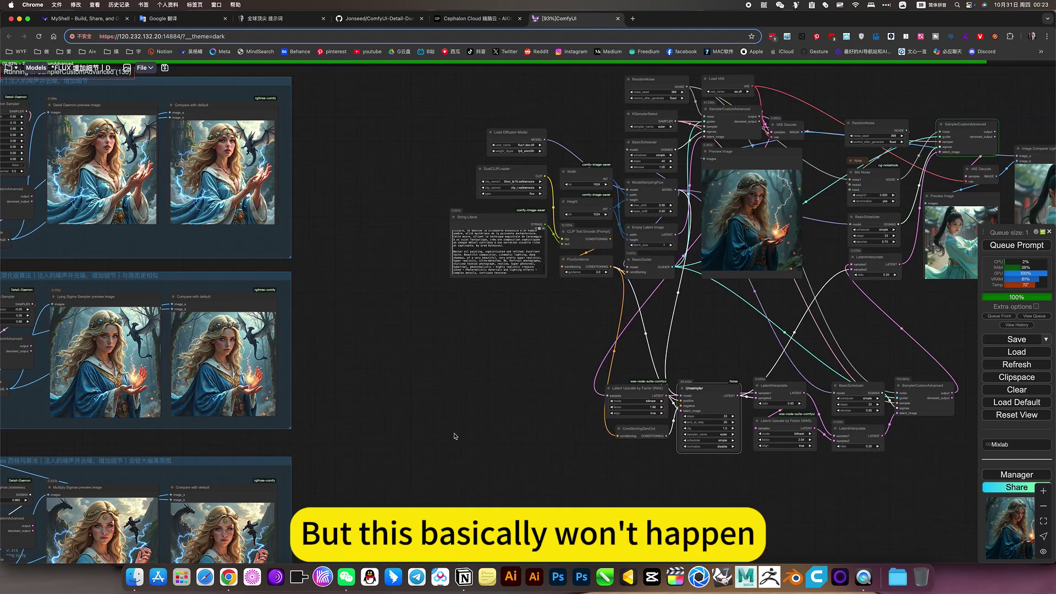
pyautogui.hscroll(10, 878, 342)
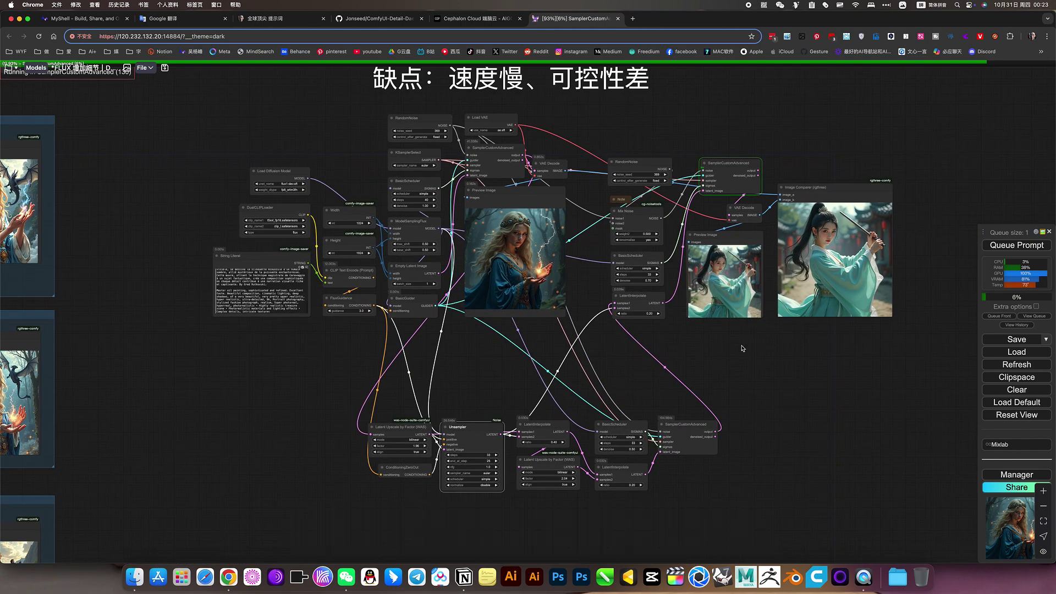
pyautogui.scroll(-5, 720, 360)
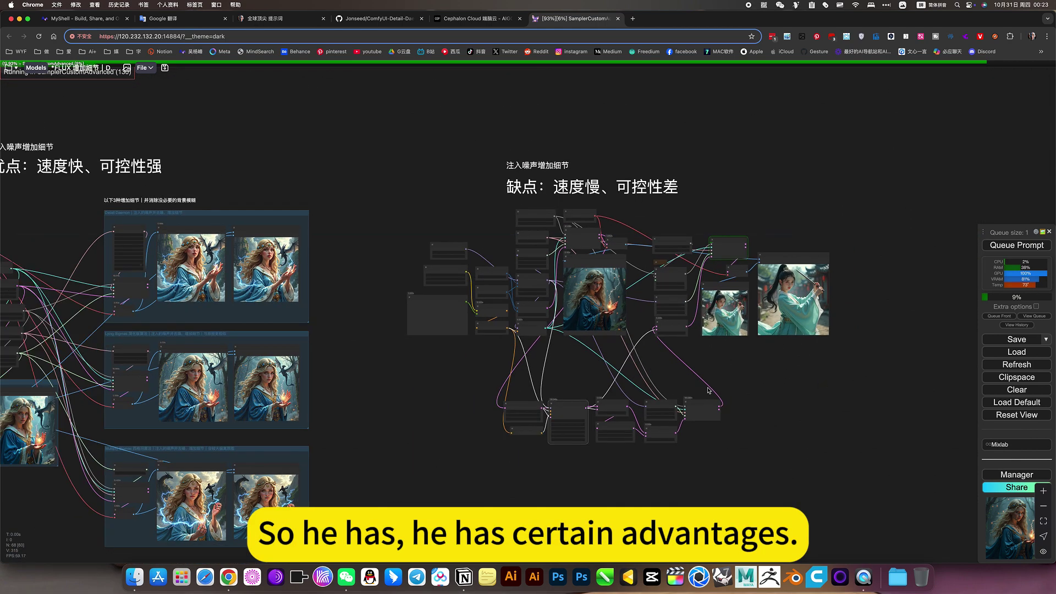
# - Pan through the Lying Sigmas and Multiply Sigmas groups down to the original image node
pyautogui.hscroll(-10, 436, 373)
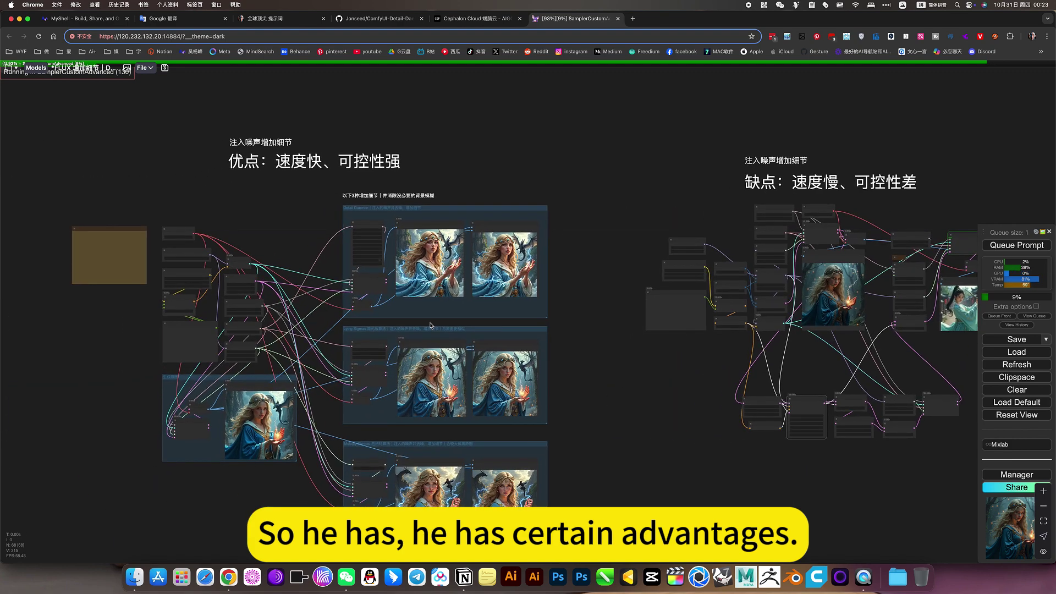
pyautogui.scroll(5, 479, 274)
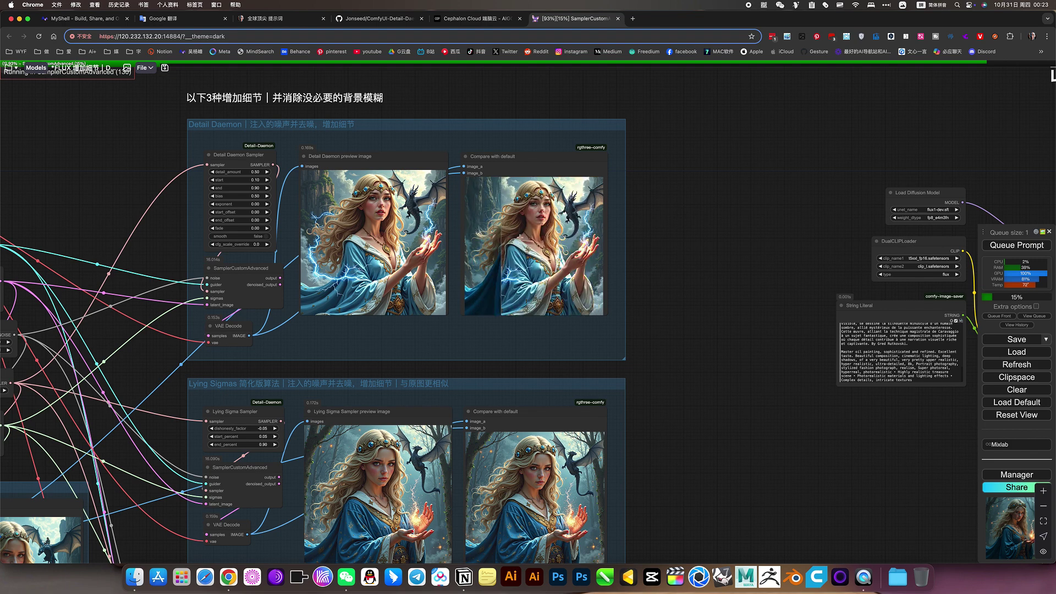
pyautogui.moveTo(700, 370); pyautogui.dragTo(724, 307)
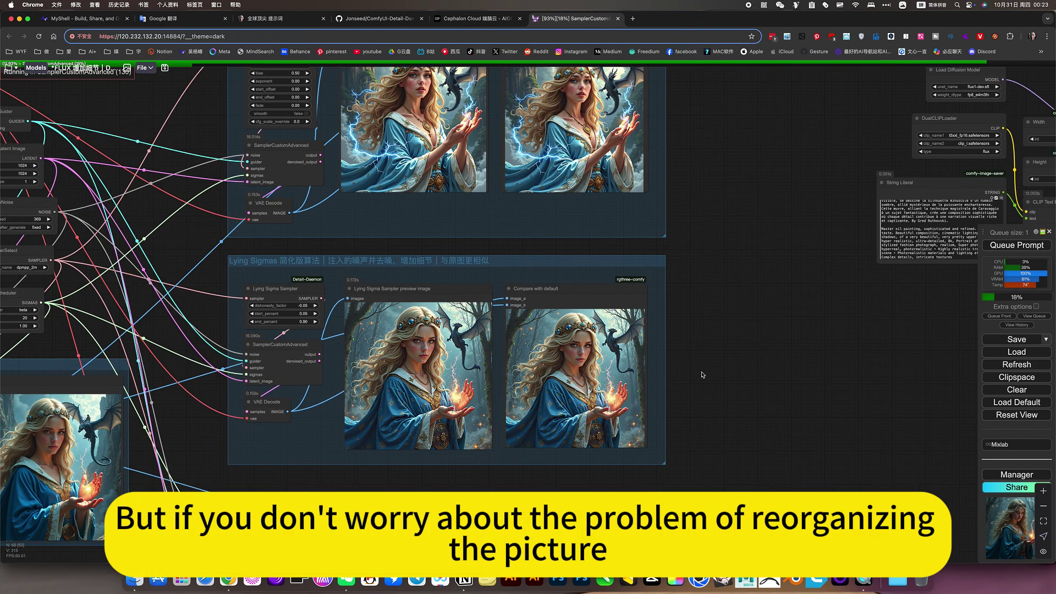
pyautogui.moveTo(702, 375); pyautogui.dragTo(815, 281)
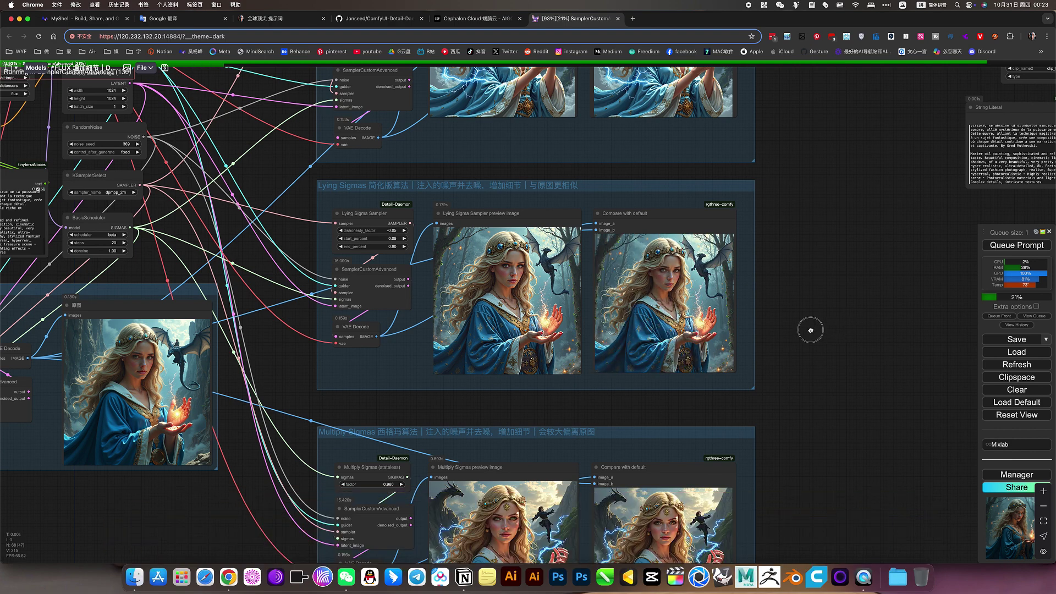
pyautogui.moveTo(796, 333); pyautogui.dragTo(742, 344)
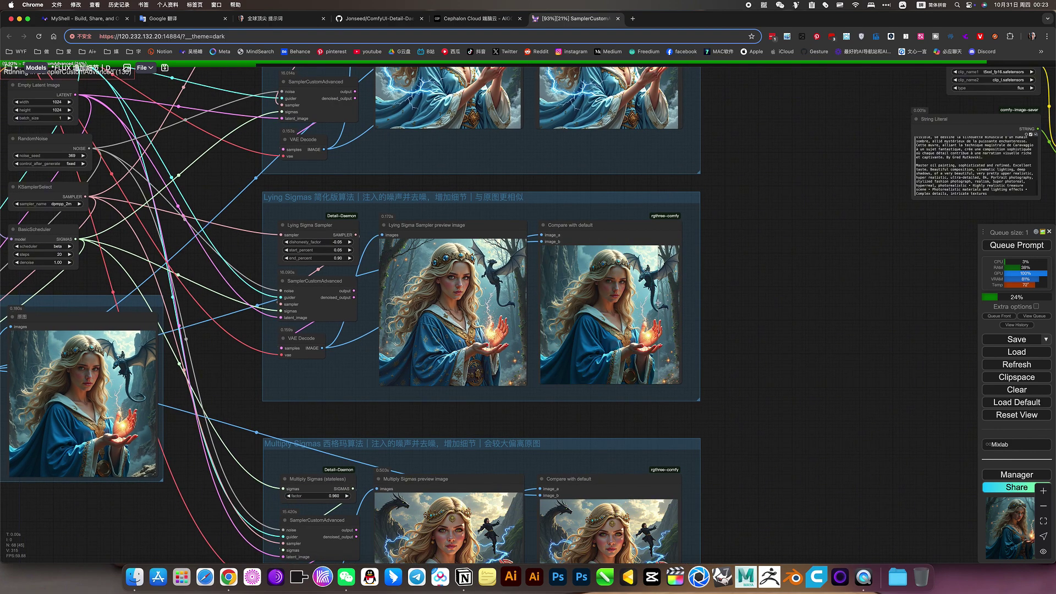
# - Move across to frame the whole noise-injection workflow with its teal-robed result
pyautogui.scroll(-4, 741, 309)
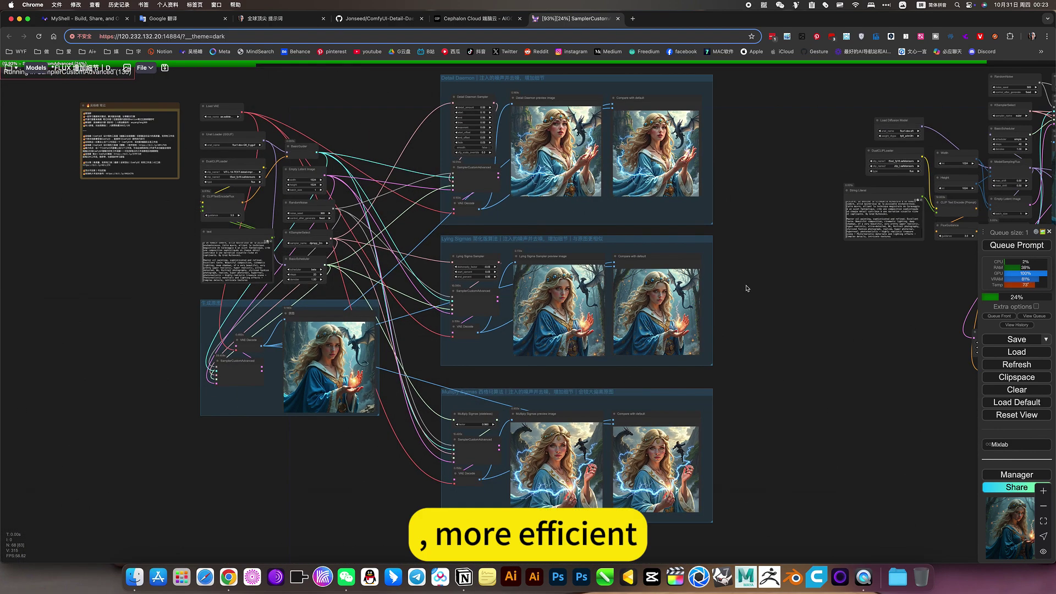
pyautogui.moveTo(747, 288); pyautogui.dragTo(19, 325)
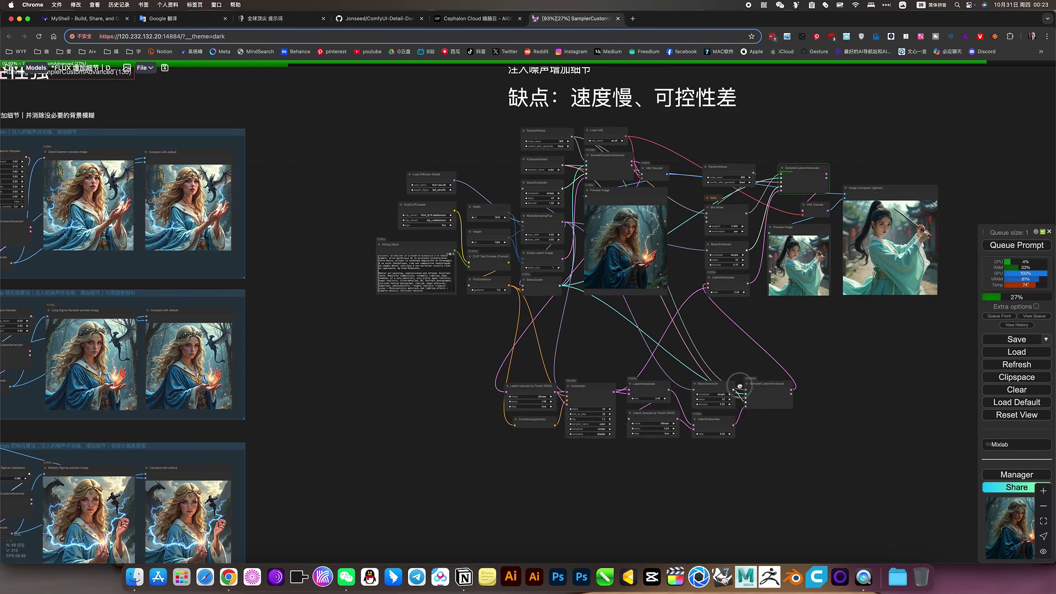
pyautogui.scroll(8, 688, 411)
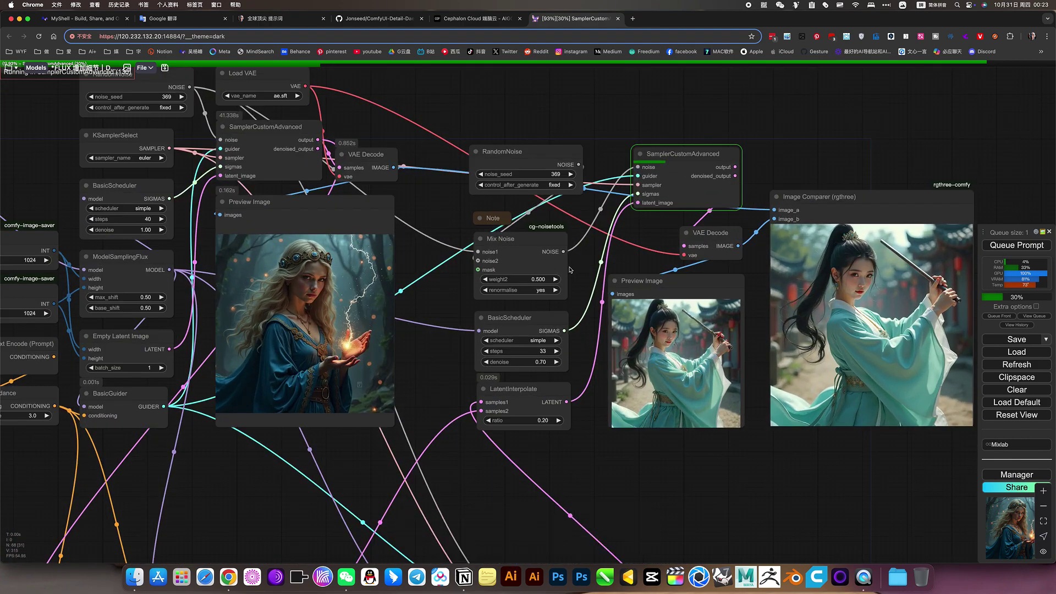
# - Zoom into the Unsampler and LatentInterpolate upscale nodes to read their settings
pyautogui.scroll(-8, 688, 473)
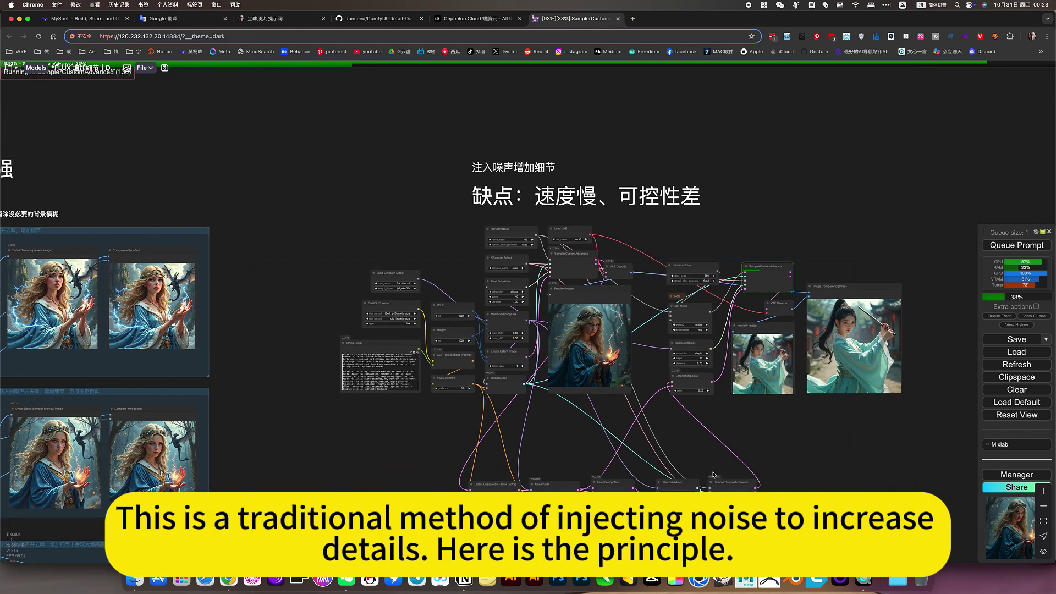
pyautogui.moveTo(790, 452); pyautogui.dragTo(778, 419)
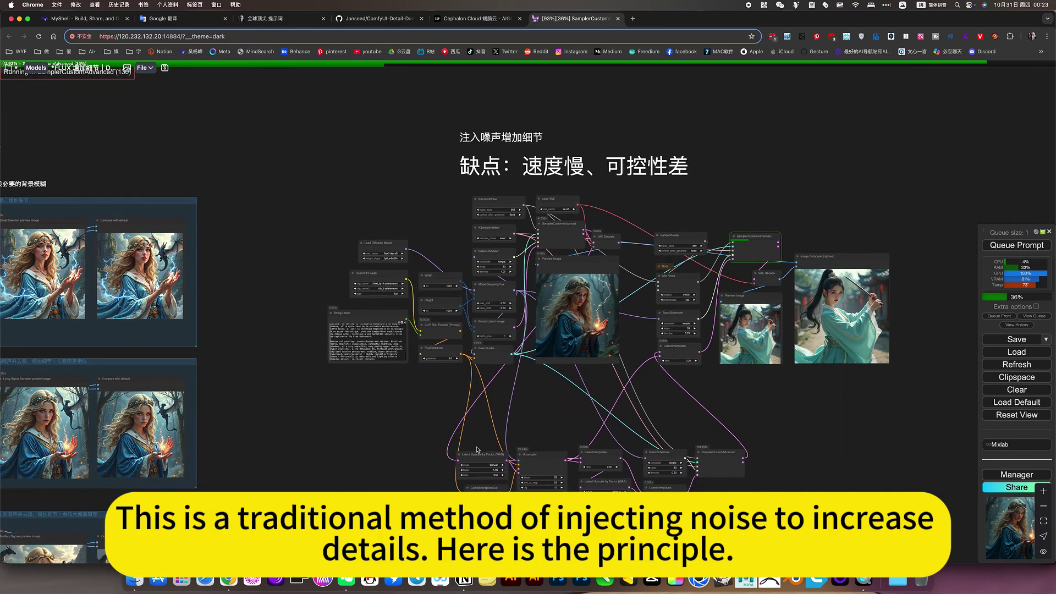
pyautogui.scroll(5, 562, 482)
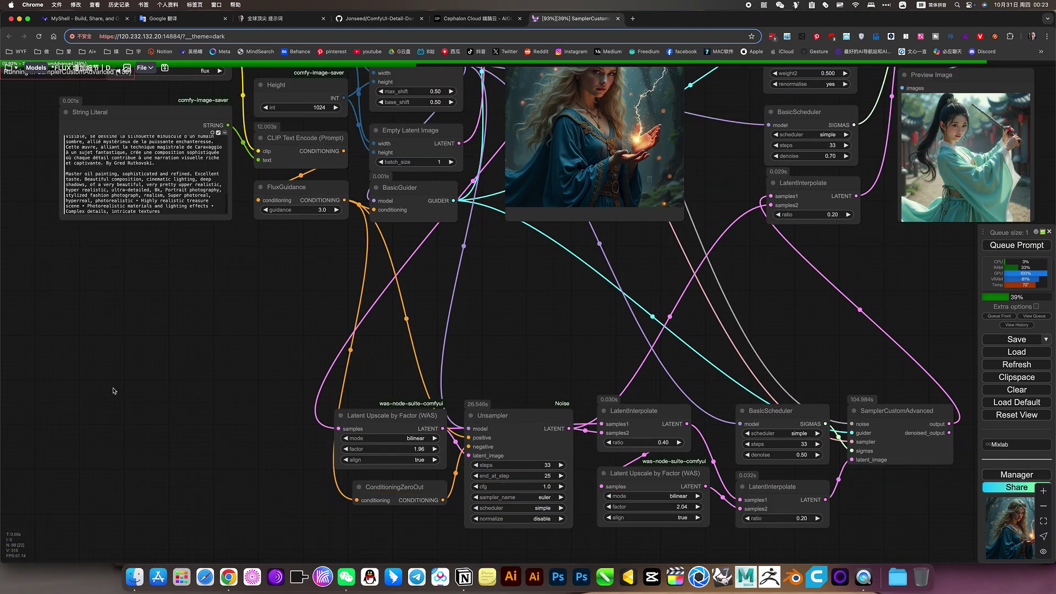
pyautogui.scroll(-6, 730, 341)
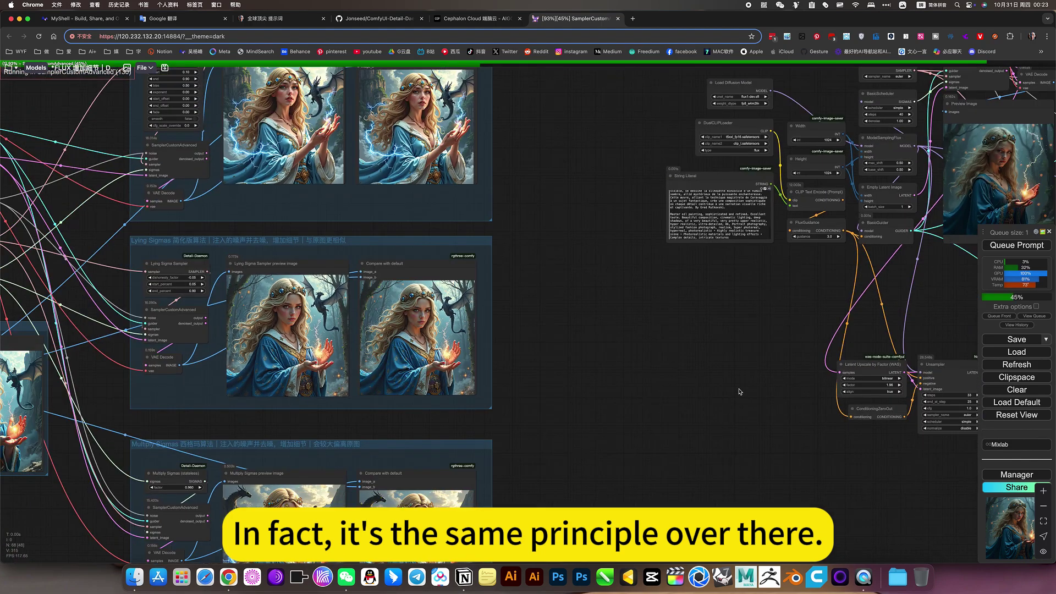
pyautogui.moveTo(734, 383); pyautogui.dragTo(259, 370)
pyautogui.scroll(4, 510, 362)
pyautogui.scroll(3, 510, 361)
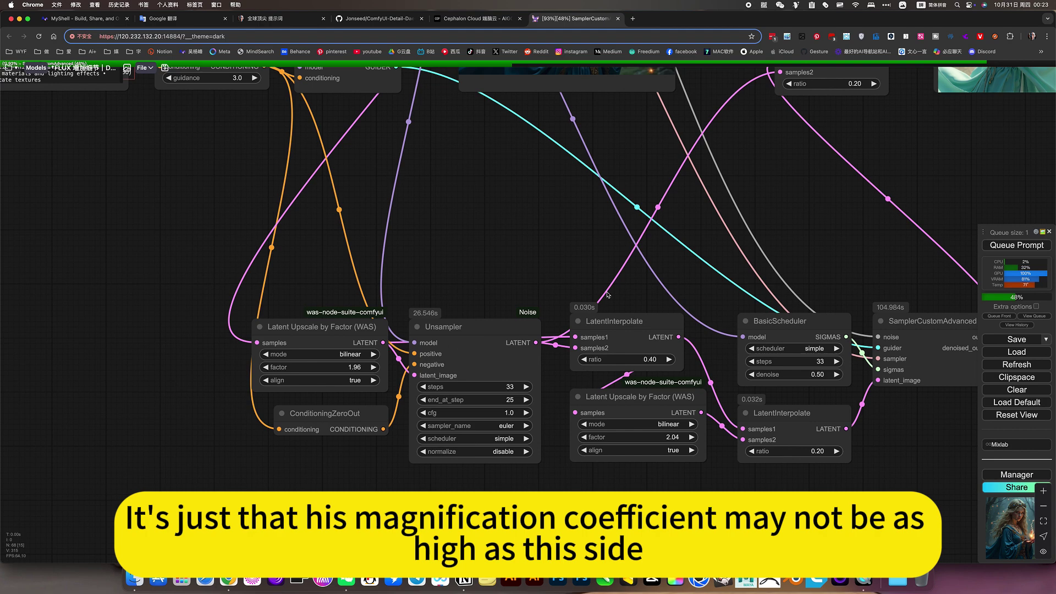
# - Zoom back out to show the fast groups beside the noise-injection workflow
pyautogui.scroll(-5, 536, 265)
pyautogui.scroll(2, 730, 377)
pyautogui.scroll(-2, 729, 377)
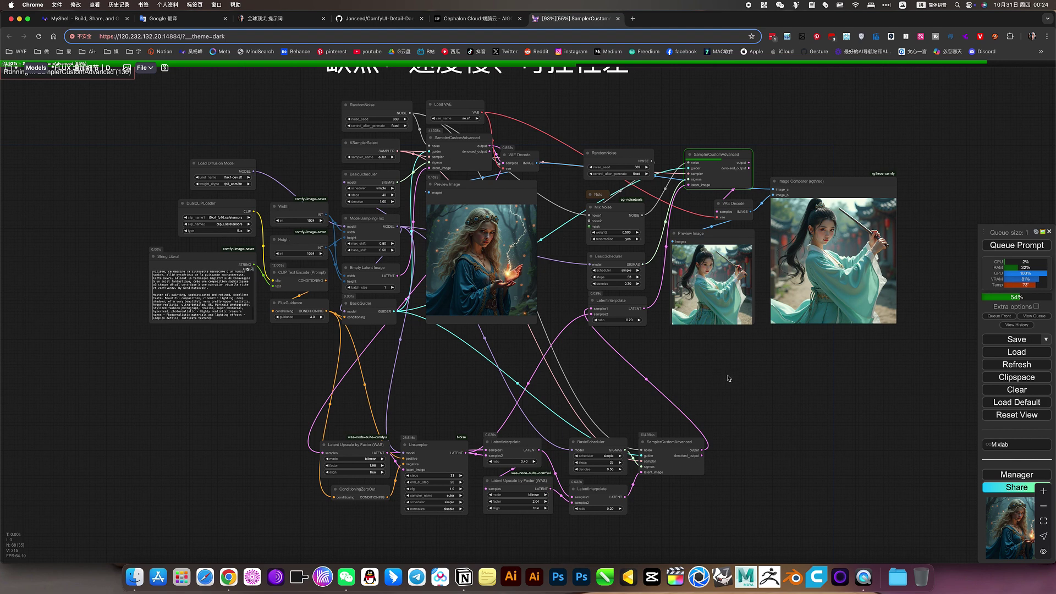
pyautogui.scroll(2, 692, 409)
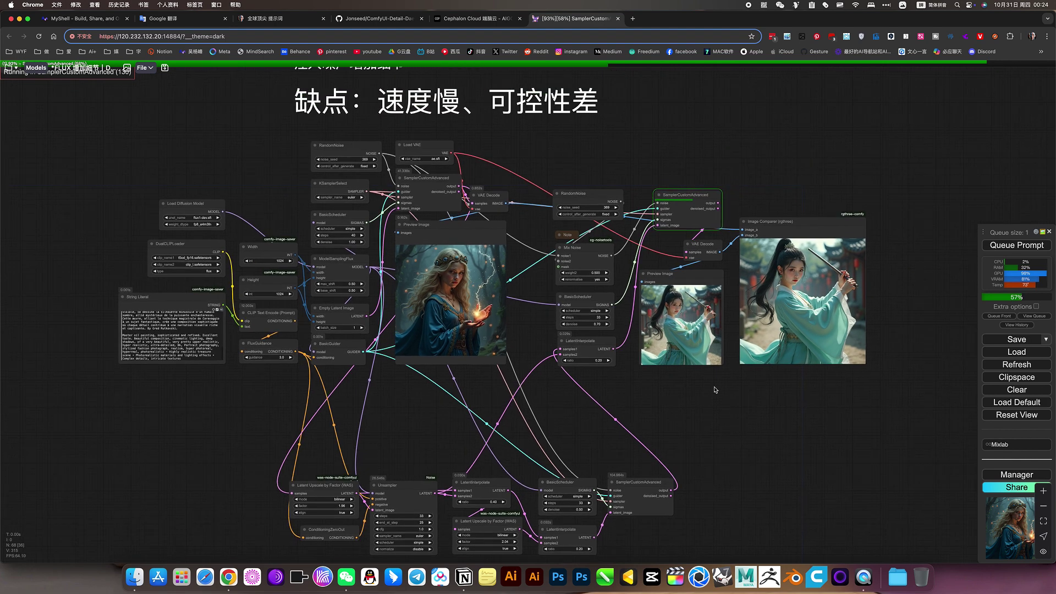
pyautogui.scroll(5, 733, 285)
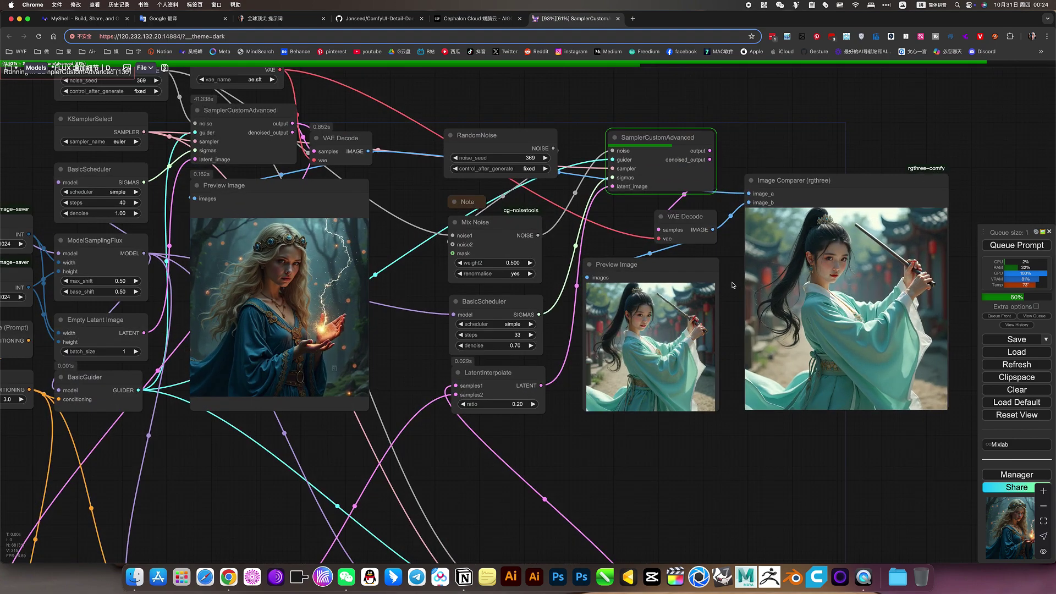
pyautogui.scroll(-10, 733, 288)
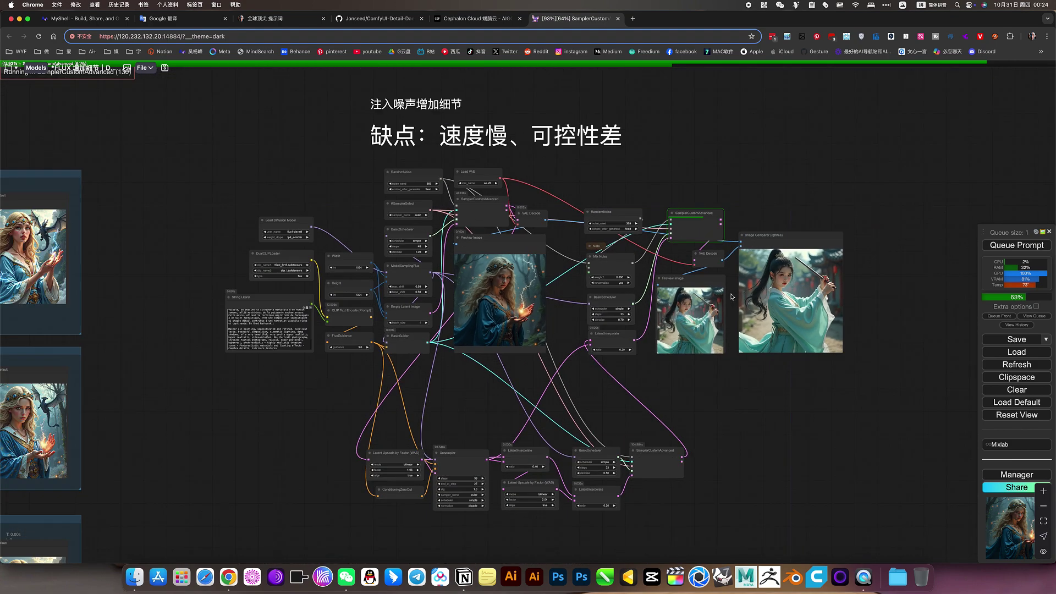
# - Zoom in on the Multiply Sigmas and Lying Sigma compare nodes, then pan back to the noise-injection group
pyautogui.hscroll(-5, 714, 290)
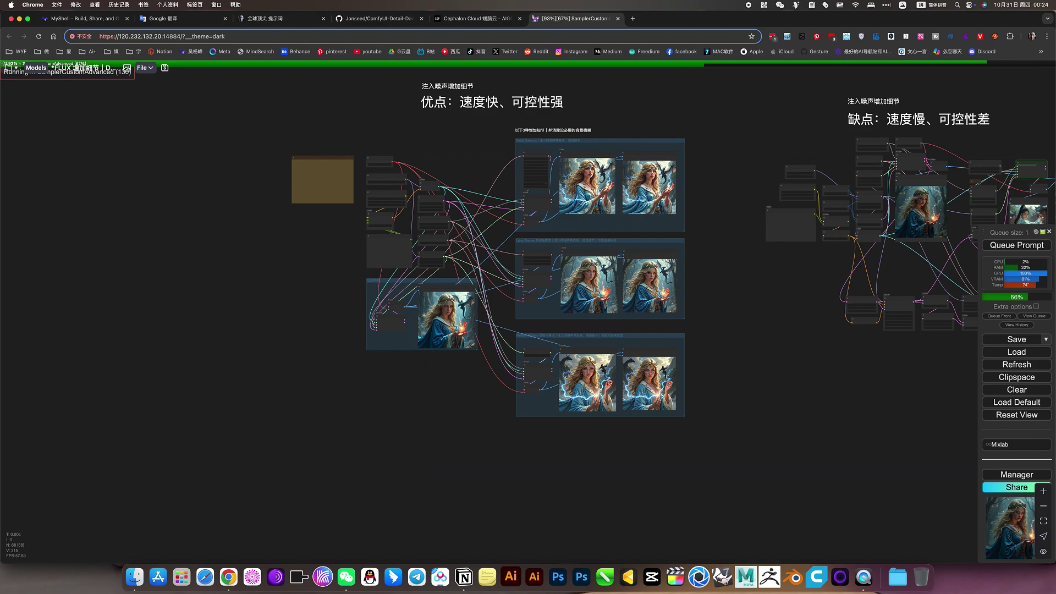
pyautogui.scroll(10, 601, 325)
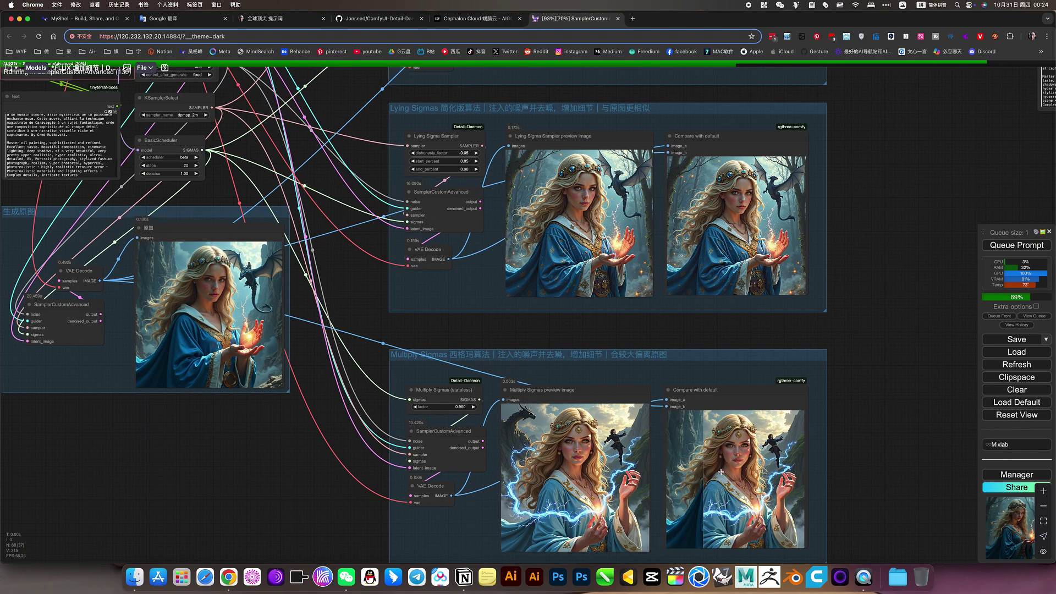
pyautogui.scroll(-1, 843, 370)
pyautogui.scroll(10, 713, 394)
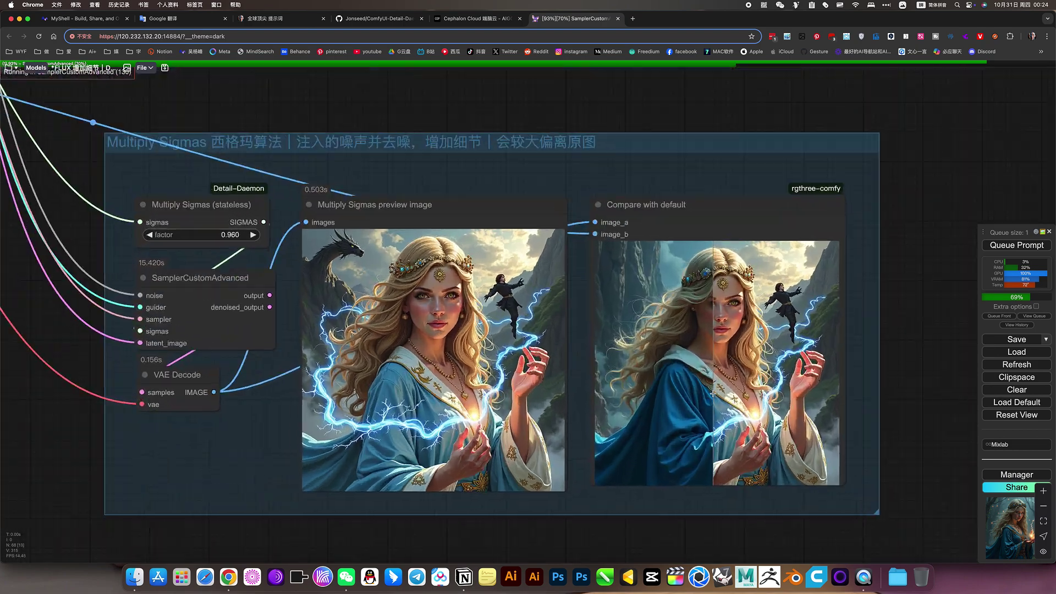
pyautogui.scroll(-2, 713, 394)
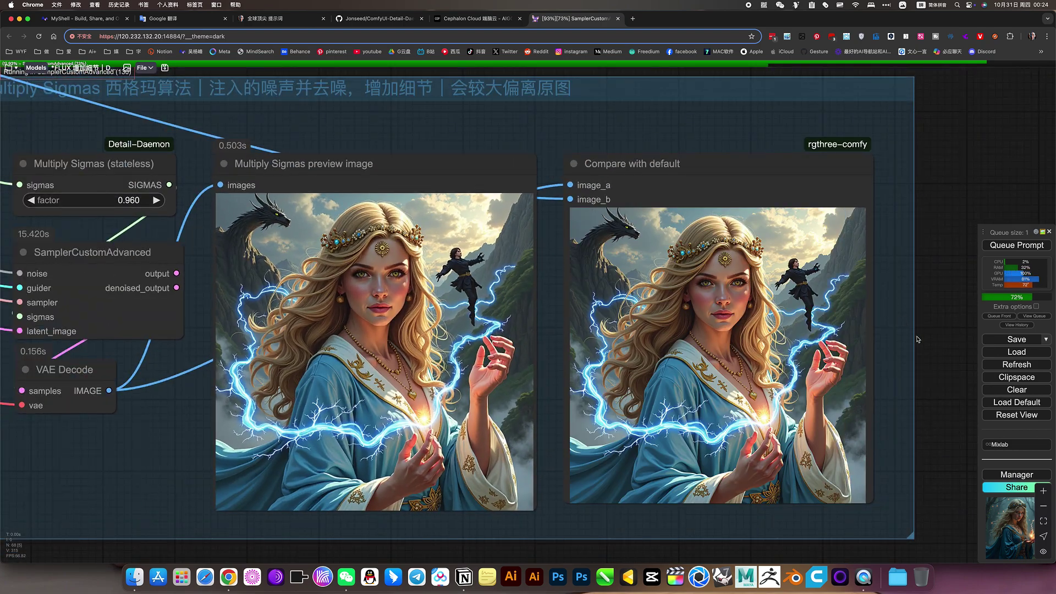
pyautogui.scroll(10, 922, 350)
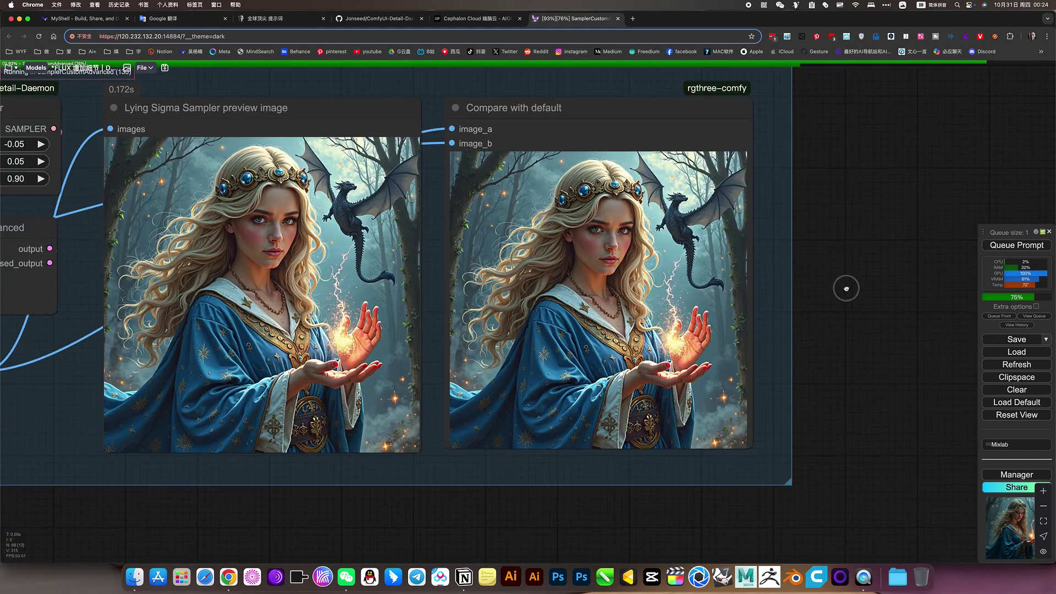
pyautogui.scroll(10, 697, 356)
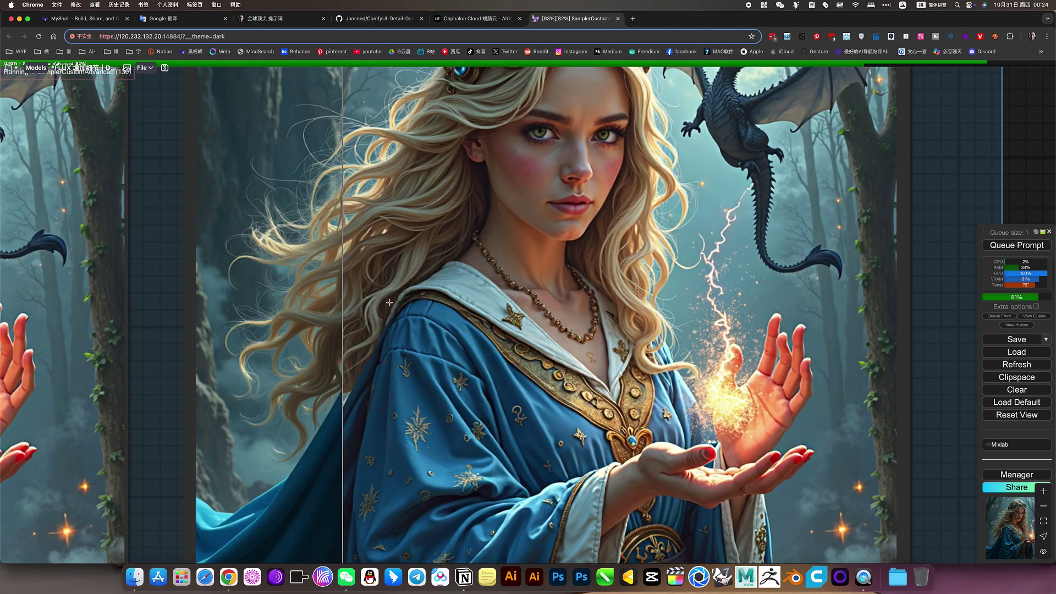
pyautogui.scroll(-10, 418, 304)
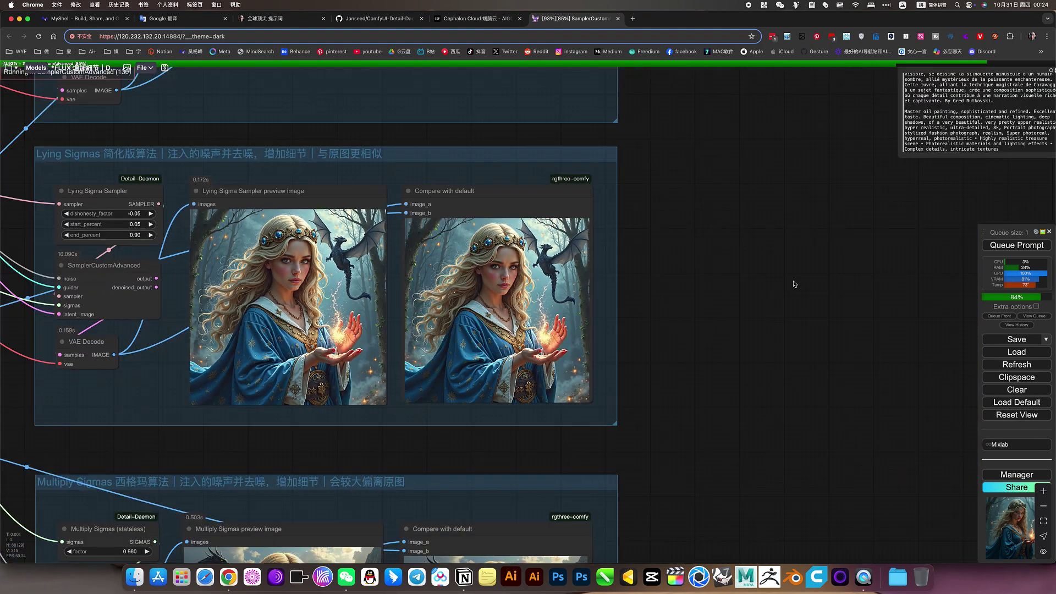
pyautogui.moveTo(616, 352); pyautogui.dragTo(395, 445)
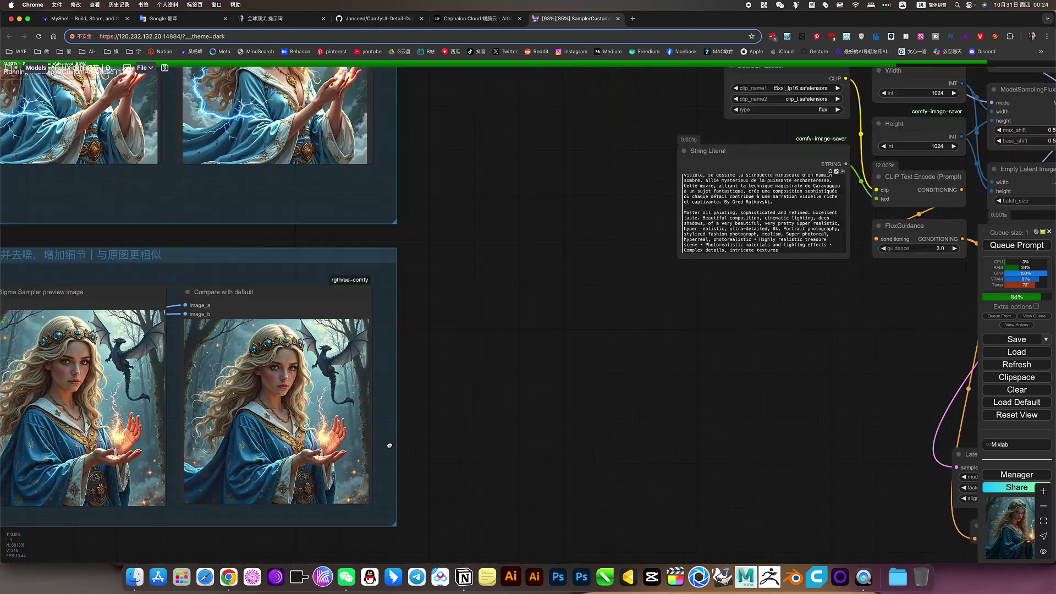
pyautogui.scroll(-5, 638, 398)
# - Pan and zoom to the noise-injection sampler, preview and comparer nodes showing the finished flame-holding woman
pyautogui.moveTo(609, 401); pyautogui.dragTo(480, 420)
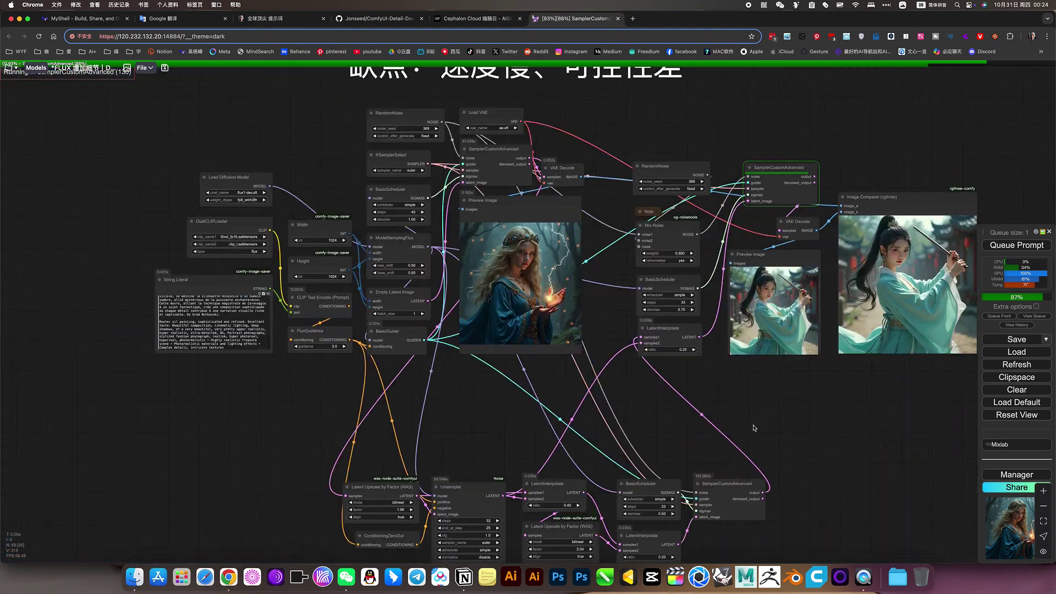
pyautogui.moveTo(776, 421); pyautogui.dragTo(551, 431)
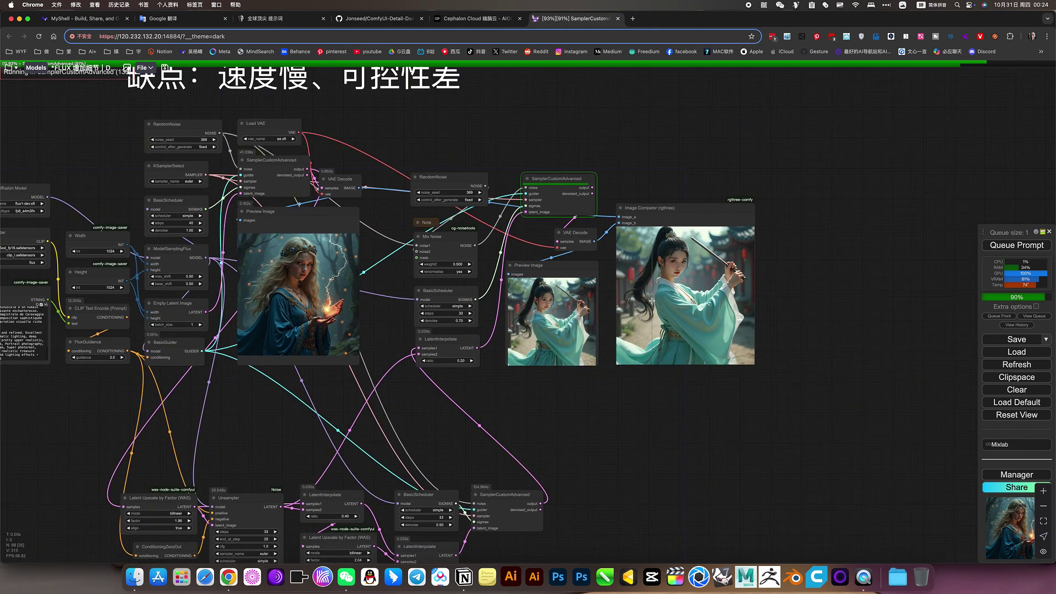
pyautogui.scroll(7, 645, 276)
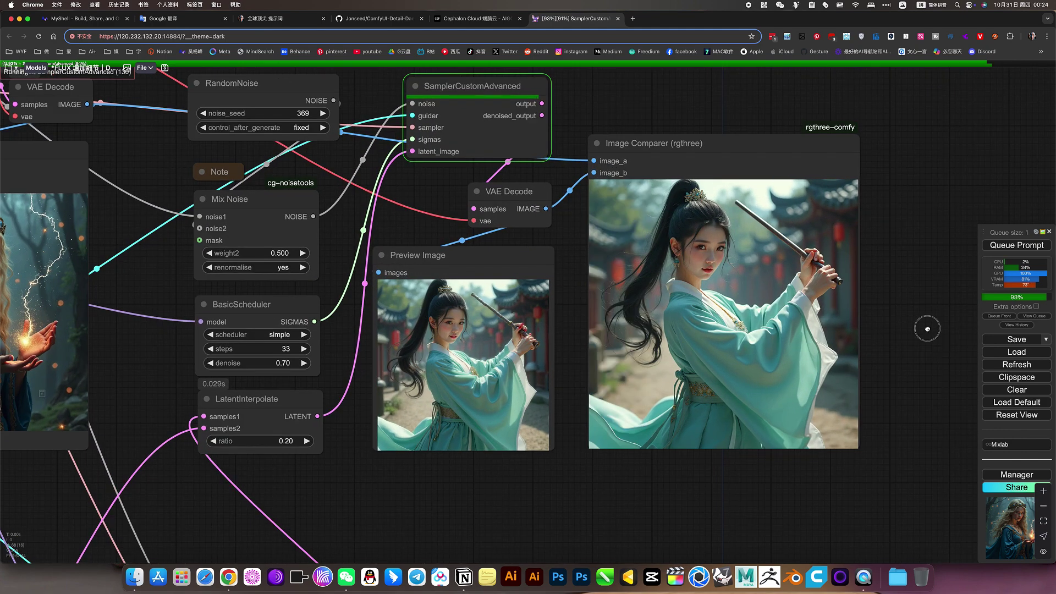
pyautogui.moveTo(921, 334); pyautogui.dragTo(902, 348)
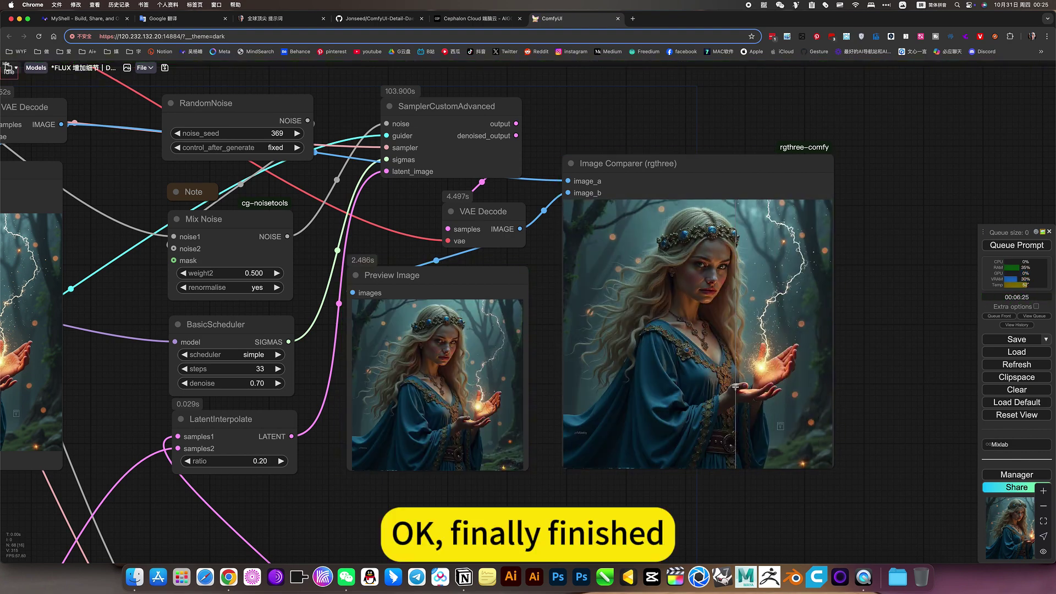
pyautogui.scroll(5, 735, 387)
pyautogui.scroll(-1, 735, 388)
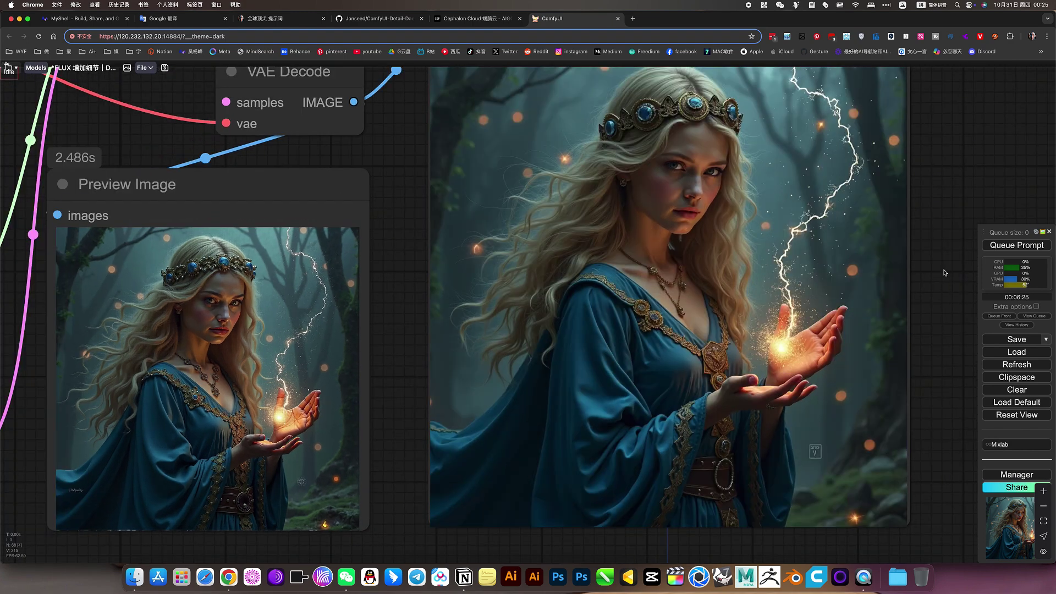
pyautogui.scroll(3, 948, 324)
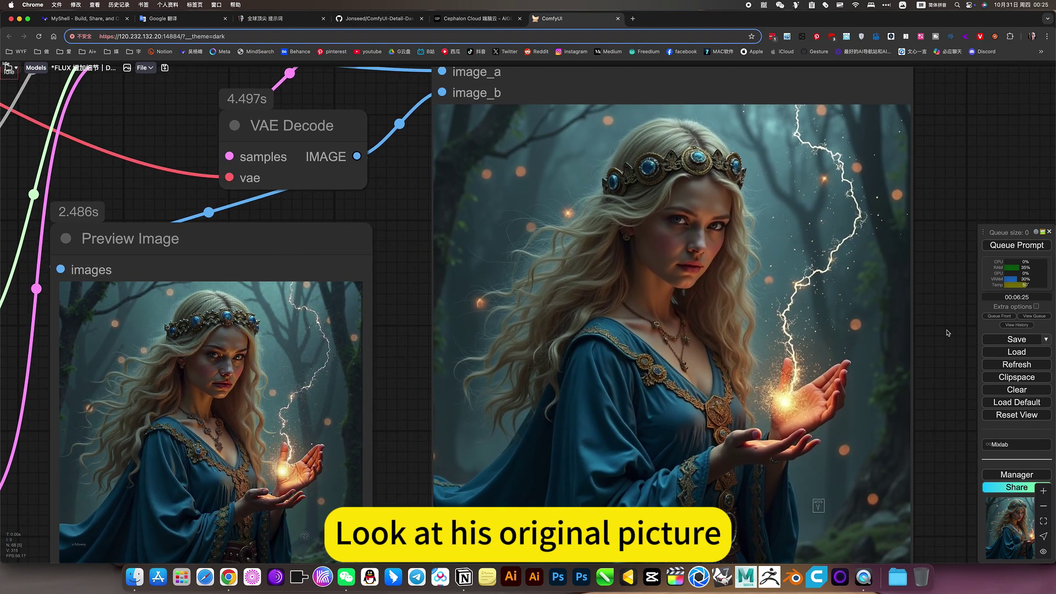
pyautogui.scroll(-3, 915, 297)
pyautogui.scroll(2, 917, 332)
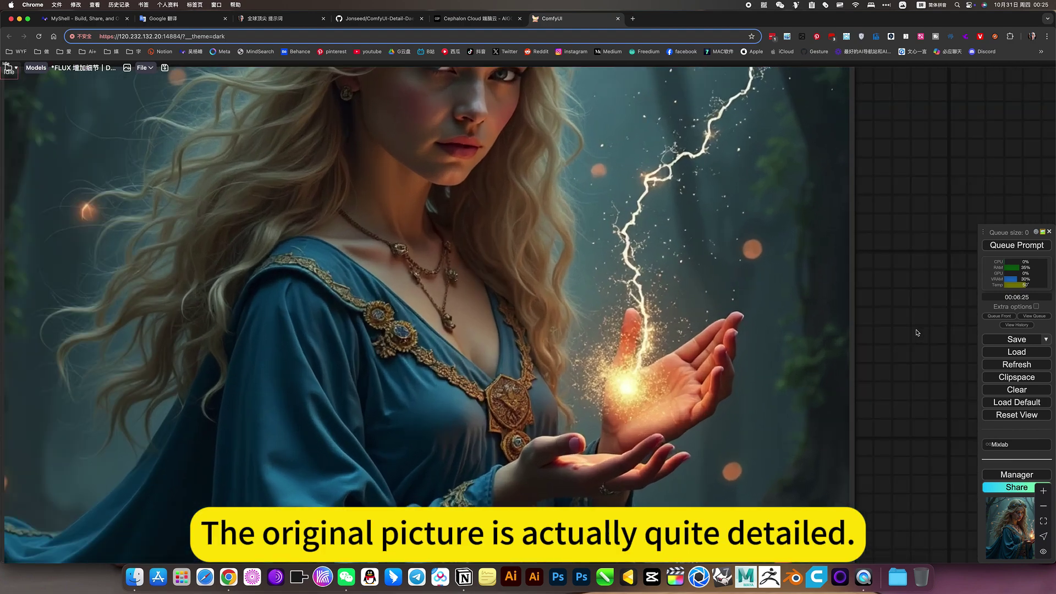
pyautogui.moveTo(915, 333); pyautogui.dragTo(919, 333)
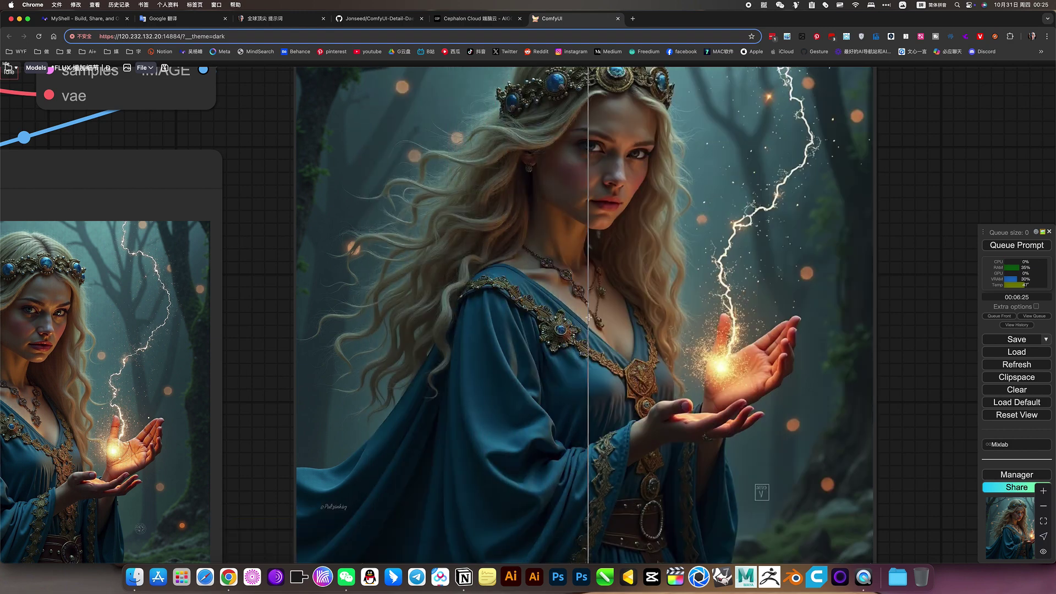
pyautogui.scroll(5, 556, 327)
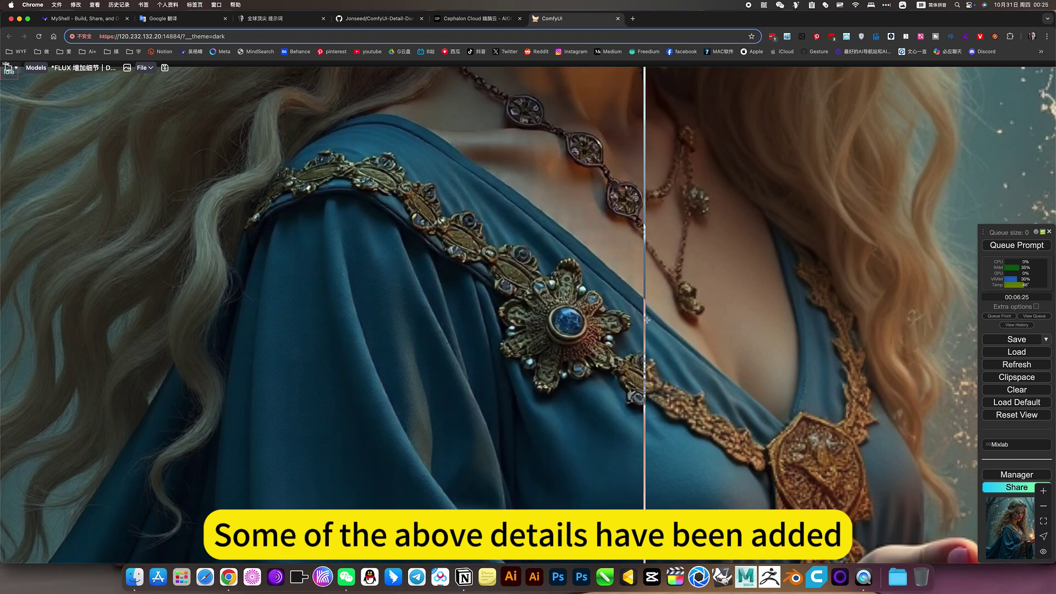
pyautogui.scroll(-6, 756, 330)
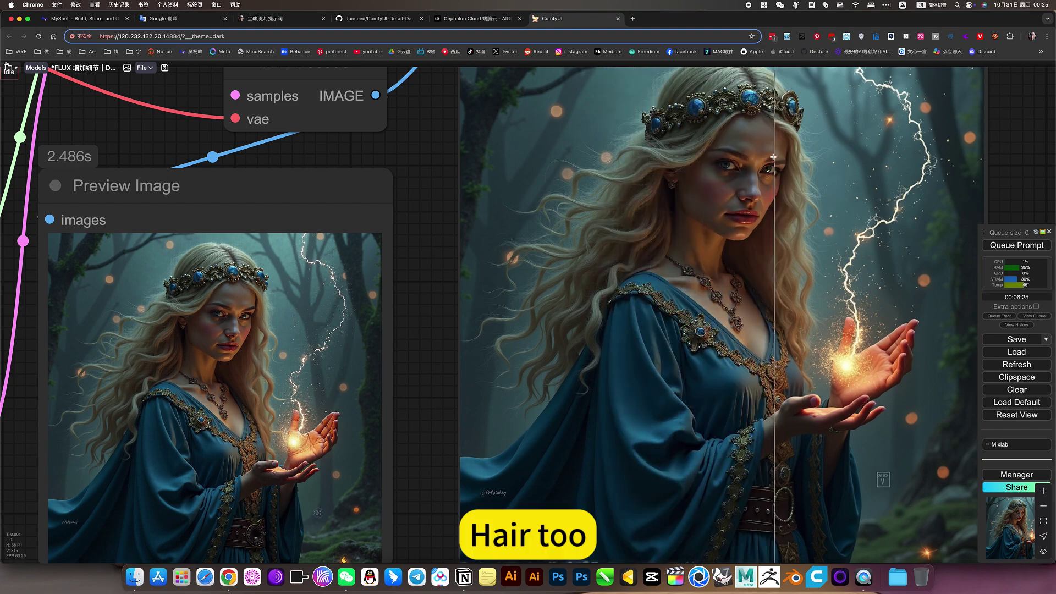
pyautogui.scroll(-5, 730, 69)
pyautogui.scroll(8, 730, 70)
pyautogui.scroll(10, 730, 70)
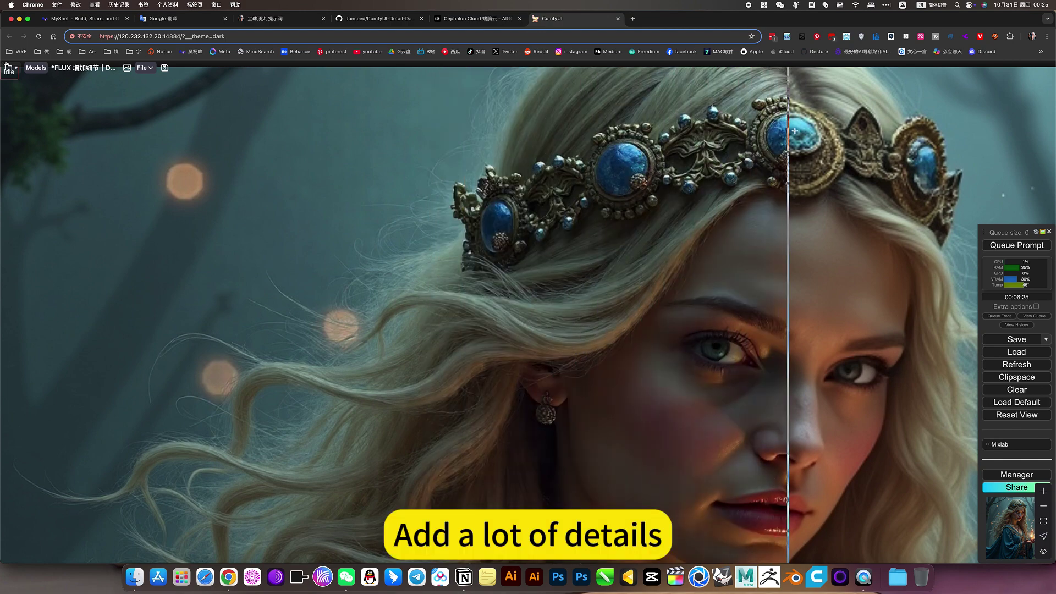
pyautogui.scroll(-10, 861, 220)
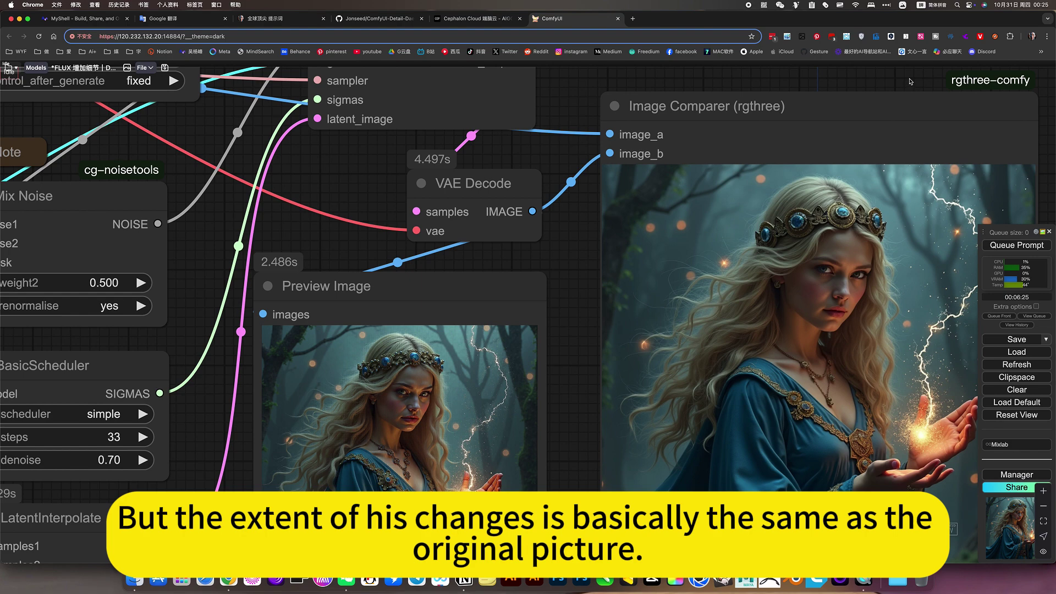
pyautogui.moveTo(908, 89); pyautogui.dragTo(792, 79)
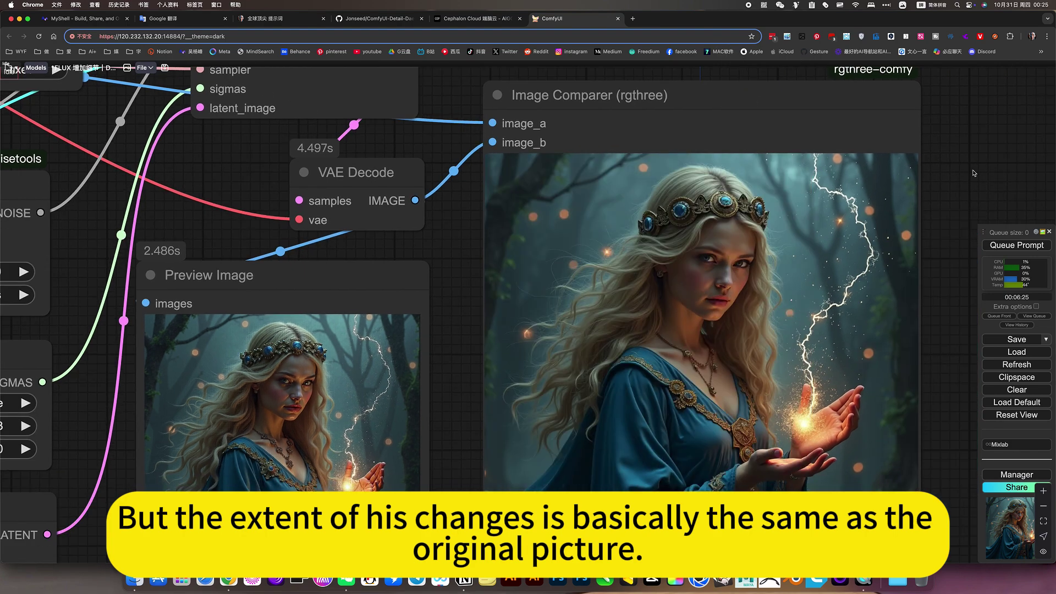
pyautogui.moveTo(974, 173); pyautogui.dragTo(877, 145)
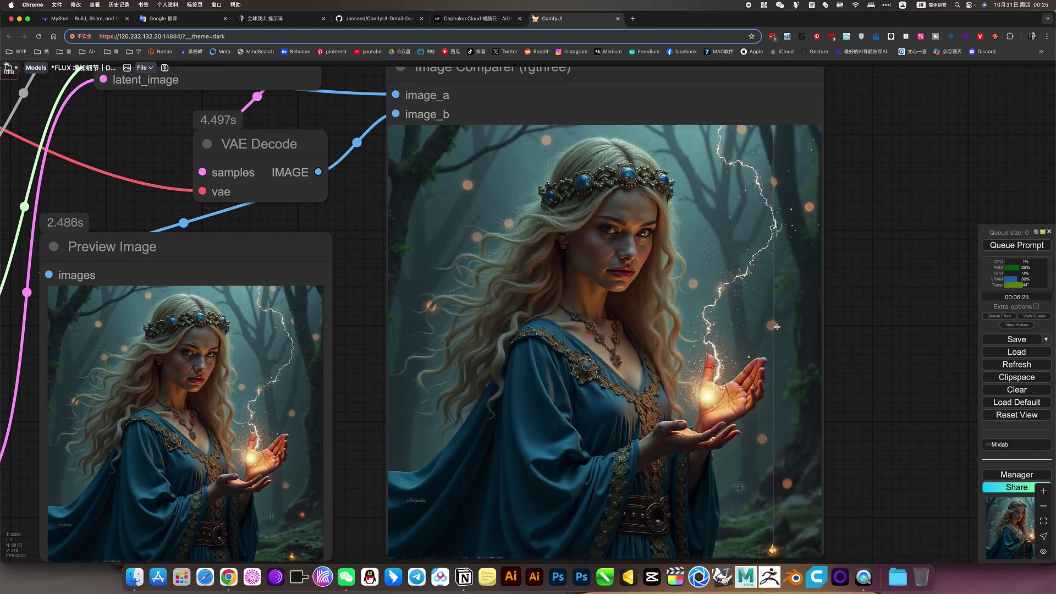
pyautogui.scroll(6, 775, 327)
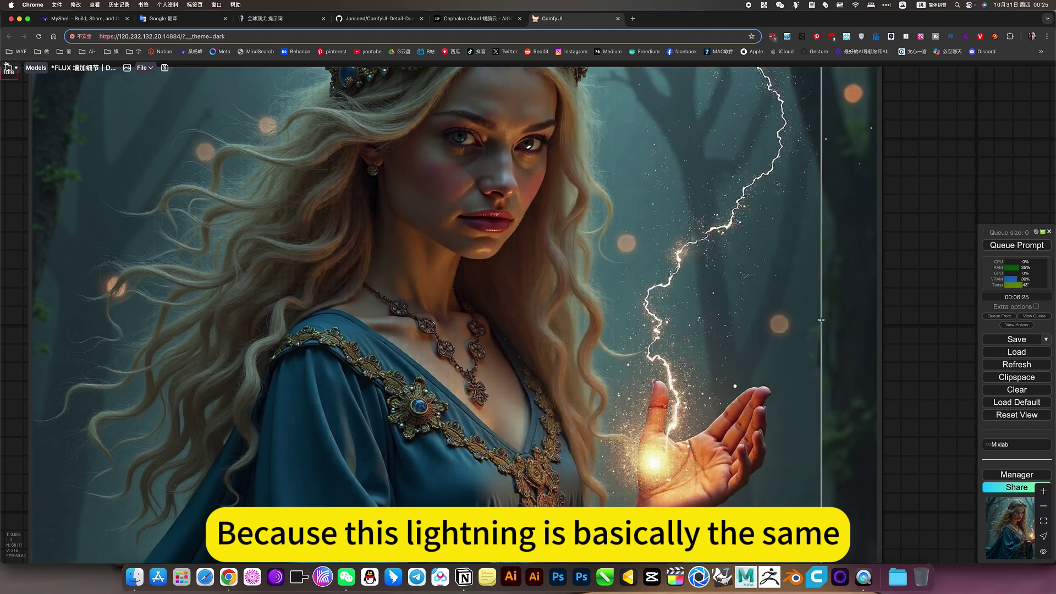
pyautogui.scroll(-3, 933, 278)
pyautogui.scroll(2, 759, 431)
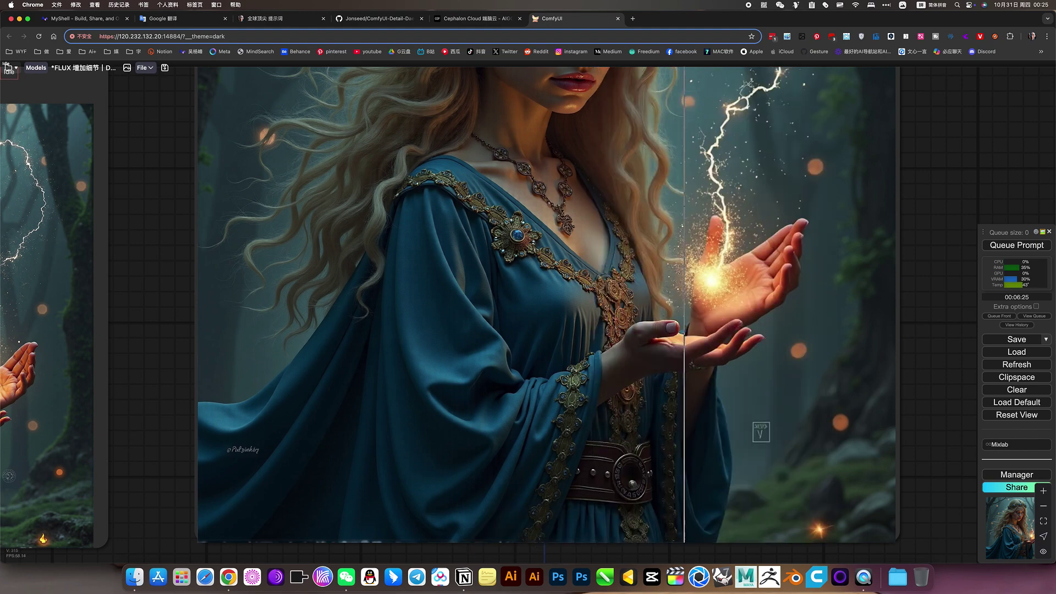
pyautogui.scroll(5, 577, 434)
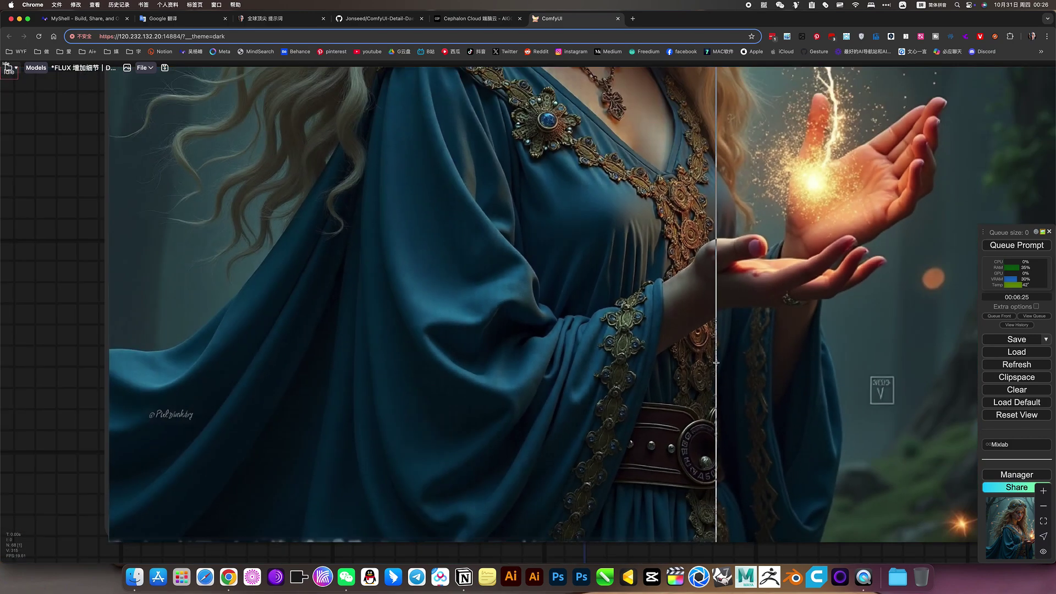
pyautogui.scroll(-10, 716, 363)
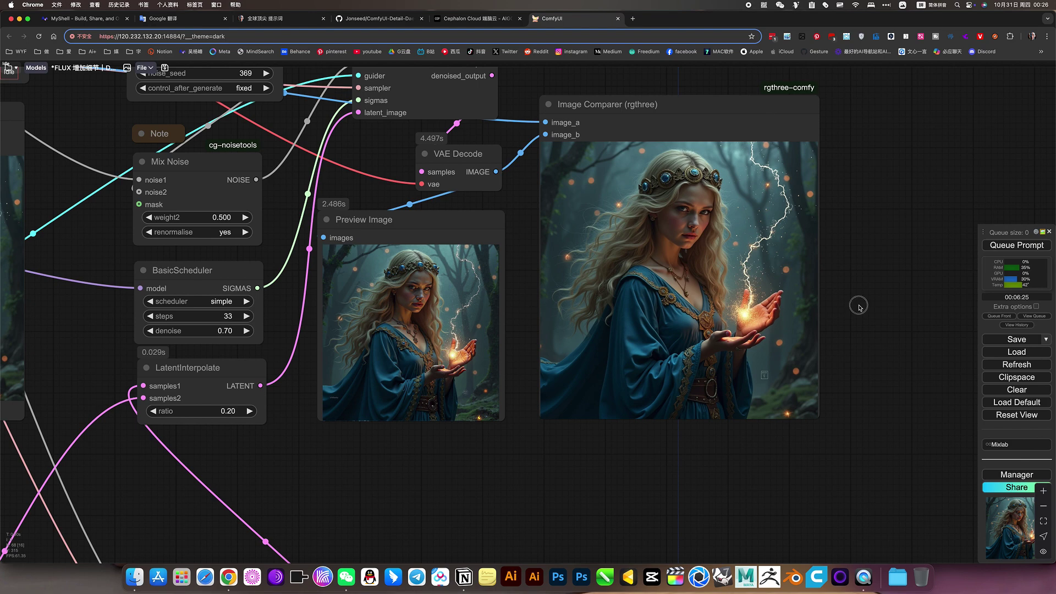
pyautogui.moveTo(858, 305); pyautogui.dragTo(880, 367)
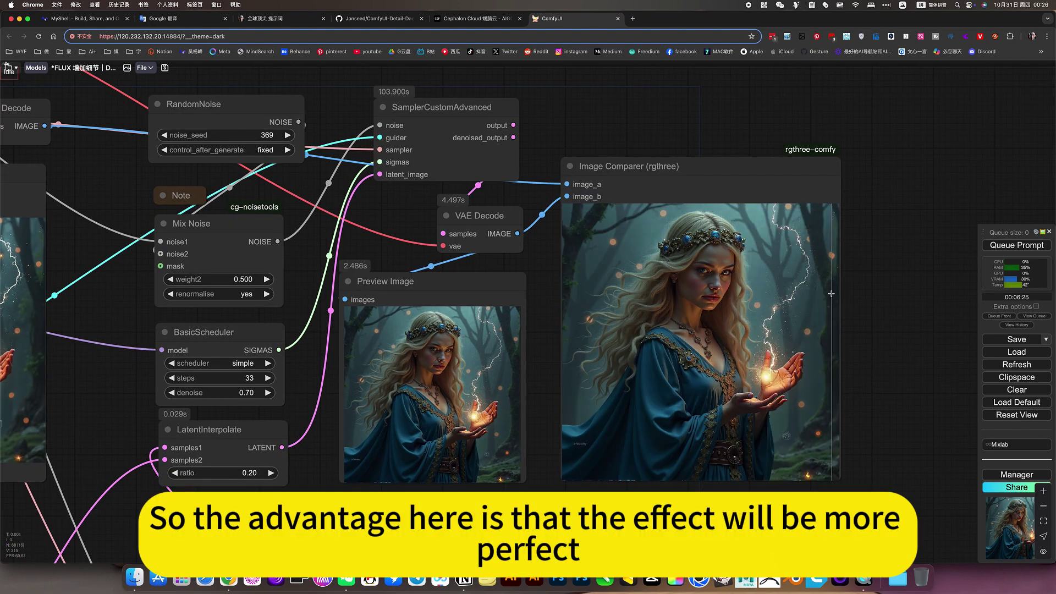
pyautogui.scroll(9, 821, 301)
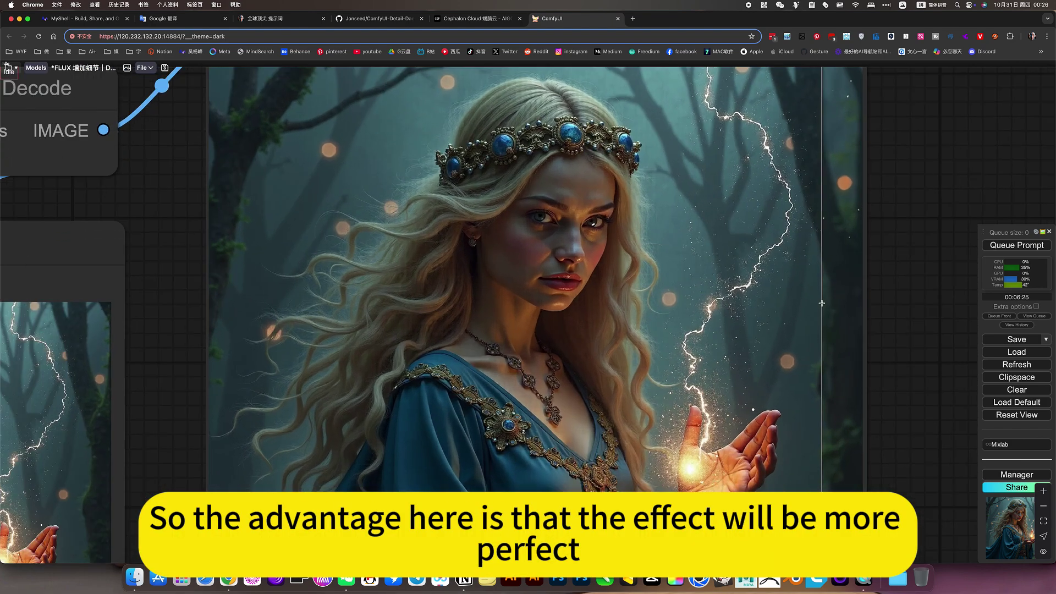
pyautogui.scroll(-10, 822, 303)
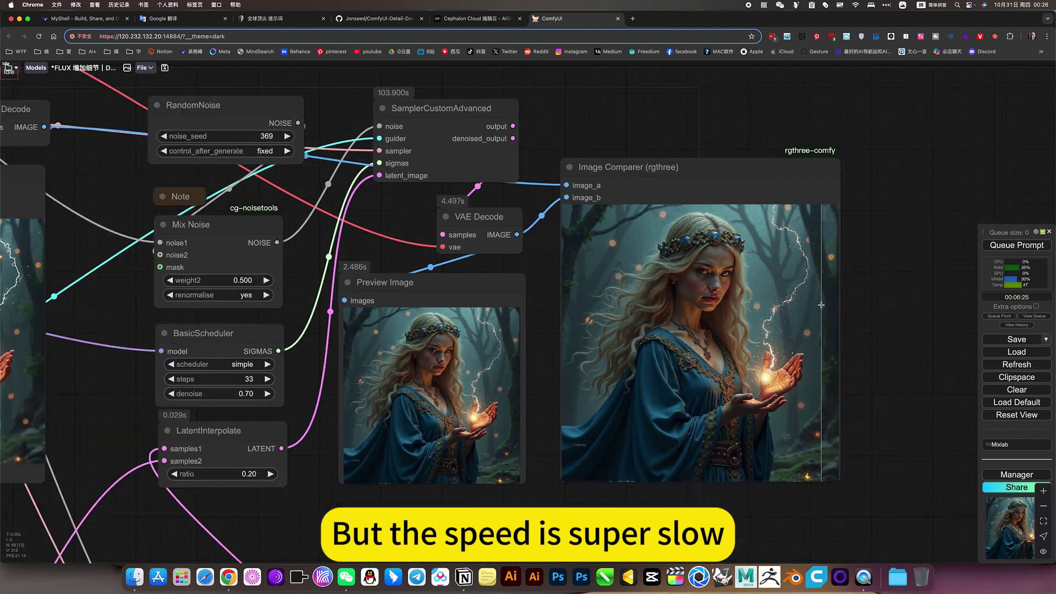
pyautogui.scroll(-3, 821, 305)
# - Zoom out to the overview of both workflows and move the three detail method groups into view
pyautogui.scroll(-8, 827, 357)
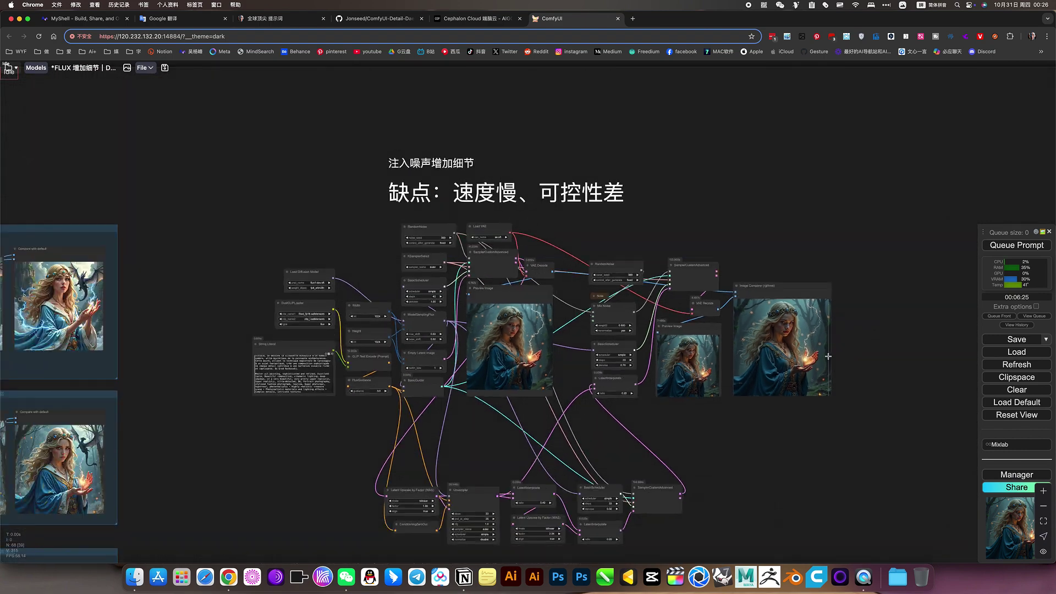
pyautogui.moveTo(762, 431); pyautogui.dragTo(807, 366)
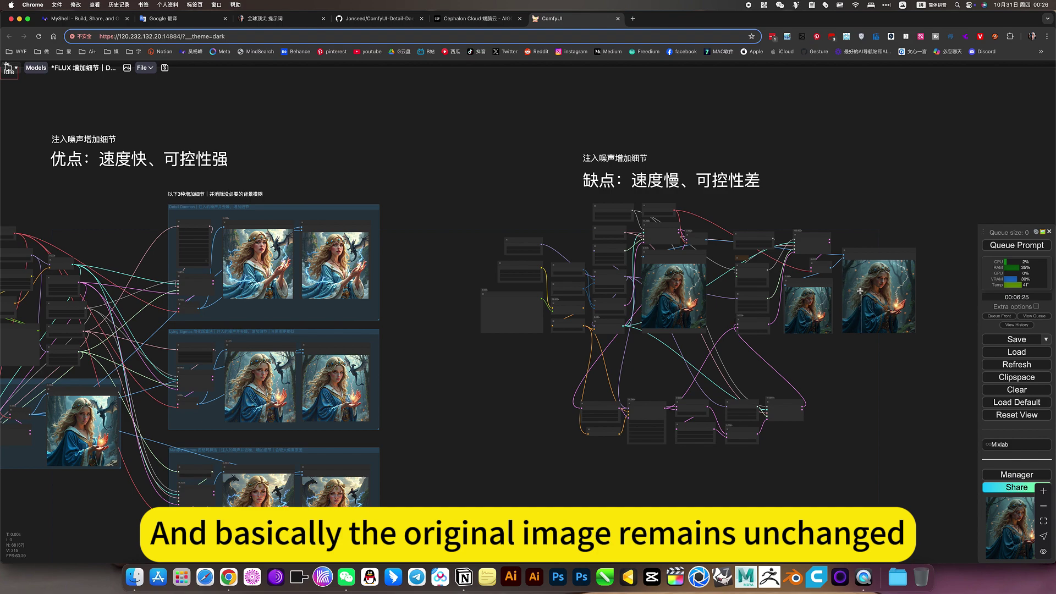
pyautogui.moveTo(556, 353); pyautogui.dragTo(775, 288)
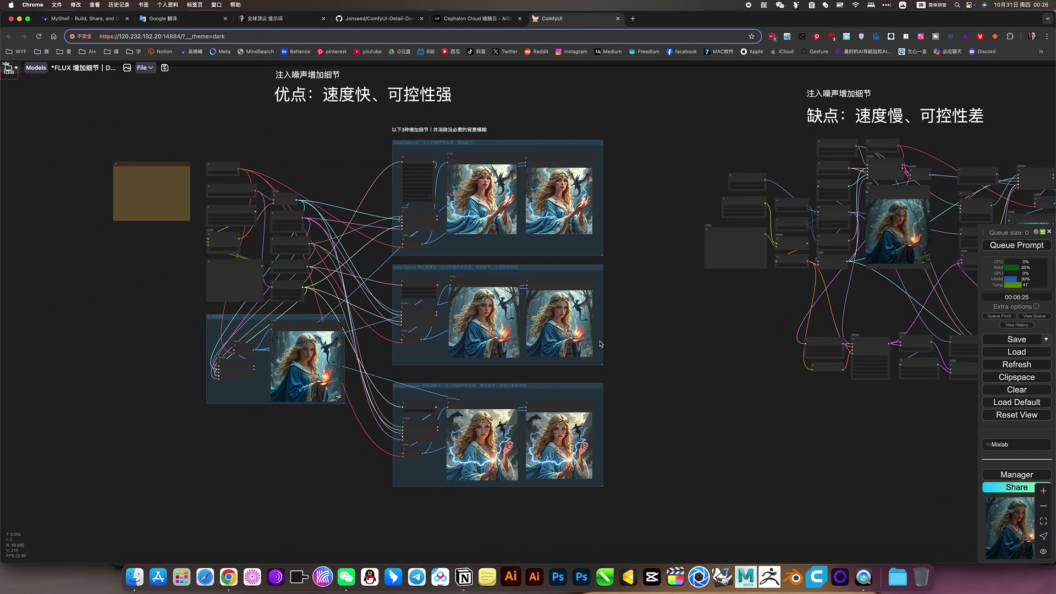
pyautogui.scroll(5, 379, 352)
pyautogui.scroll(-2, 378, 352)
pyautogui.moveTo(415, 365); pyautogui.dragTo(479, 403)
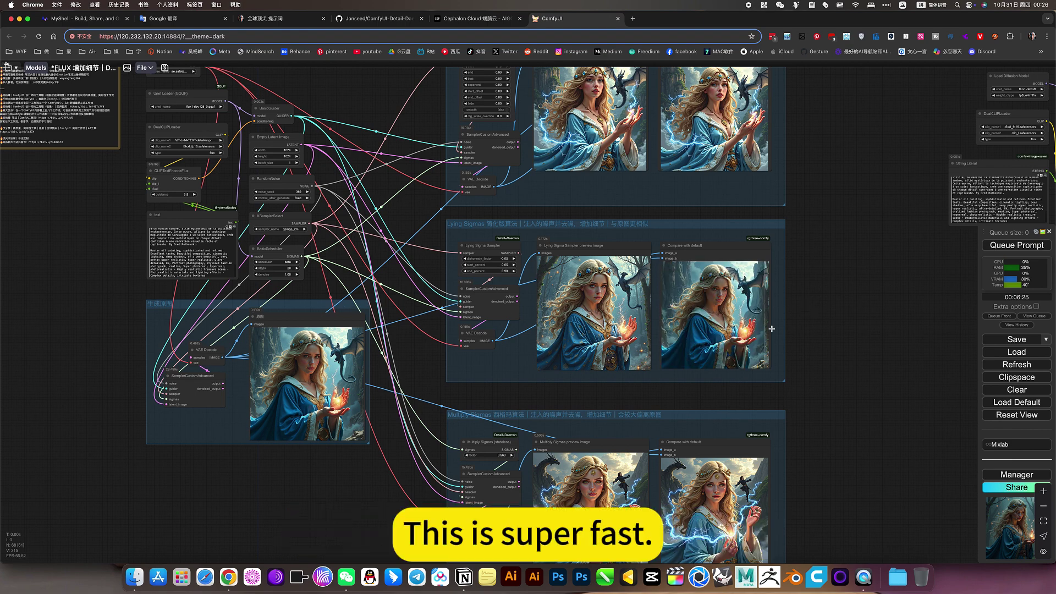
pyautogui.scroll(-2, 815, 373)
# - Pan past the pros and cons headings, then zoom in on the Detail Daemon and Lying Sigmas groups
pyautogui.moveTo(815, 374); pyautogui.dragTo(609, 424)
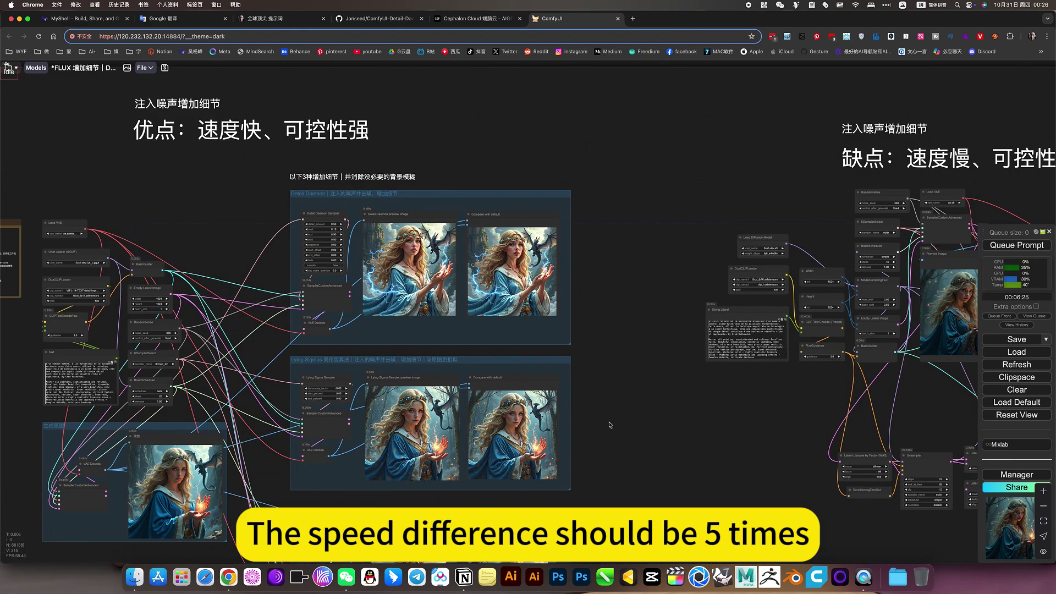
pyautogui.scroll(2, 605, 352)
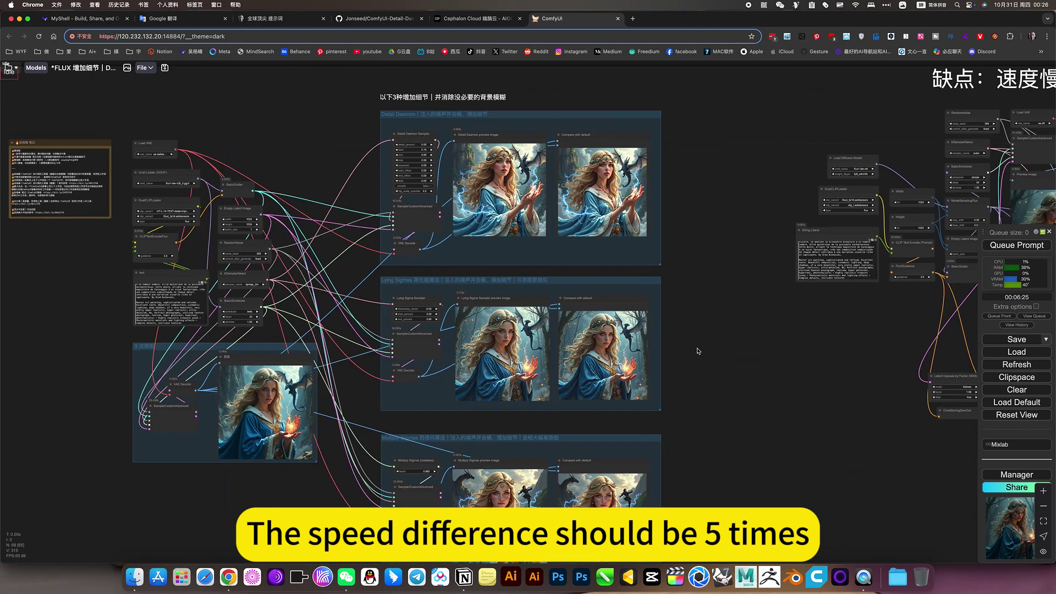
pyautogui.scroll(2, 596, 365)
pyautogui.scroll(2, 597, 365)
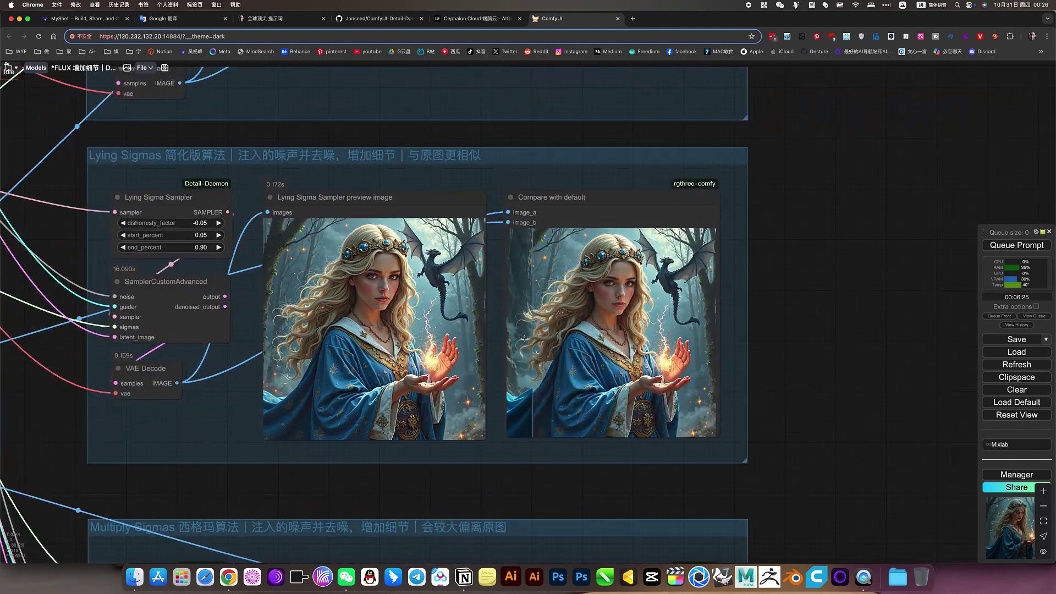
pyautogui.scroll(-5, 818, 353)
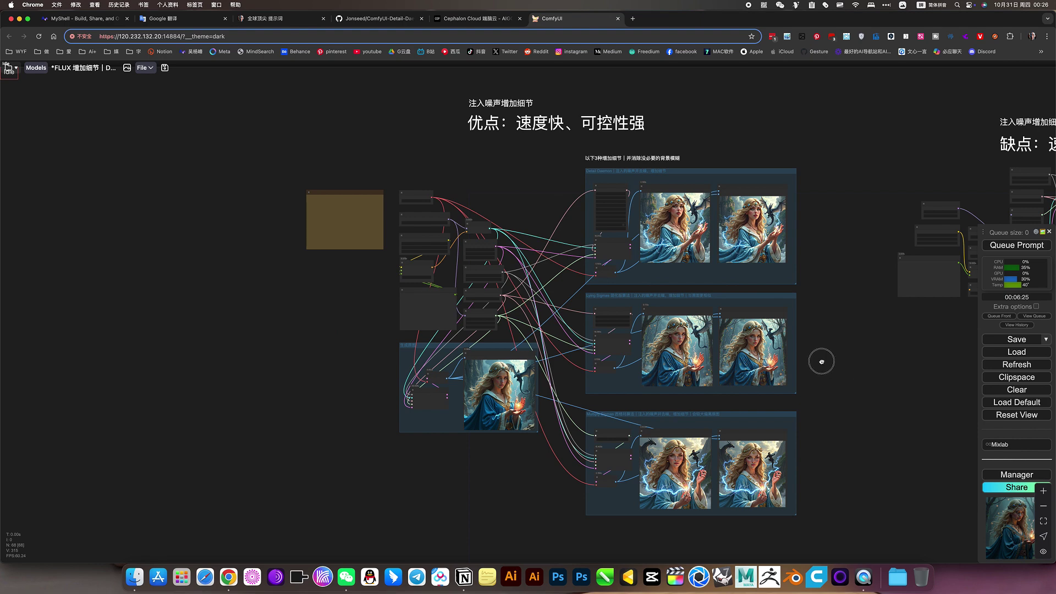
pyautogui.moveTo(820, 361); pyautogui.dragTo(765, 362)
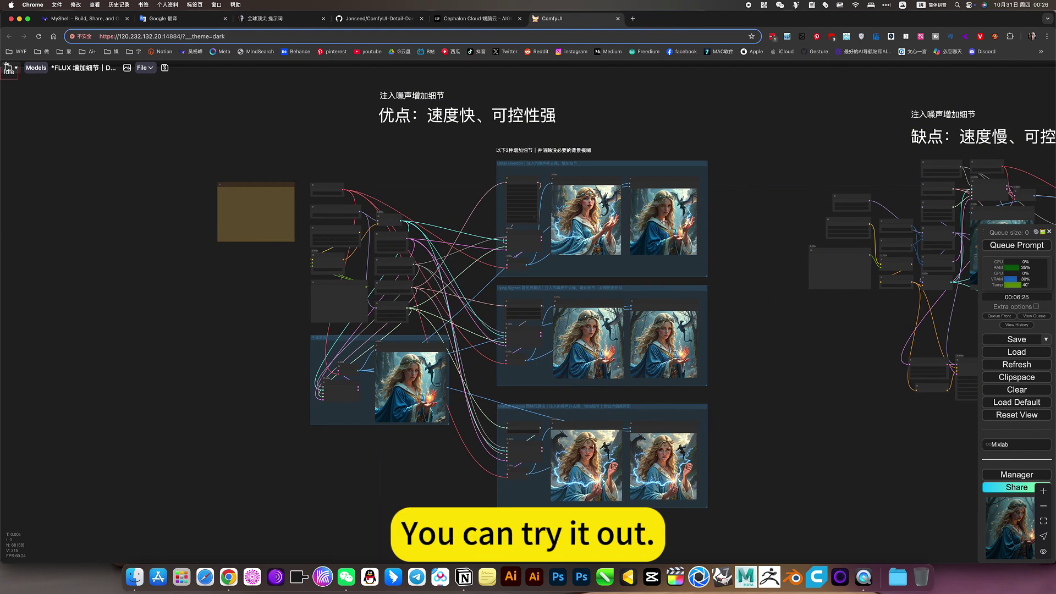
pyautogui.scroll(4, 719, 228)
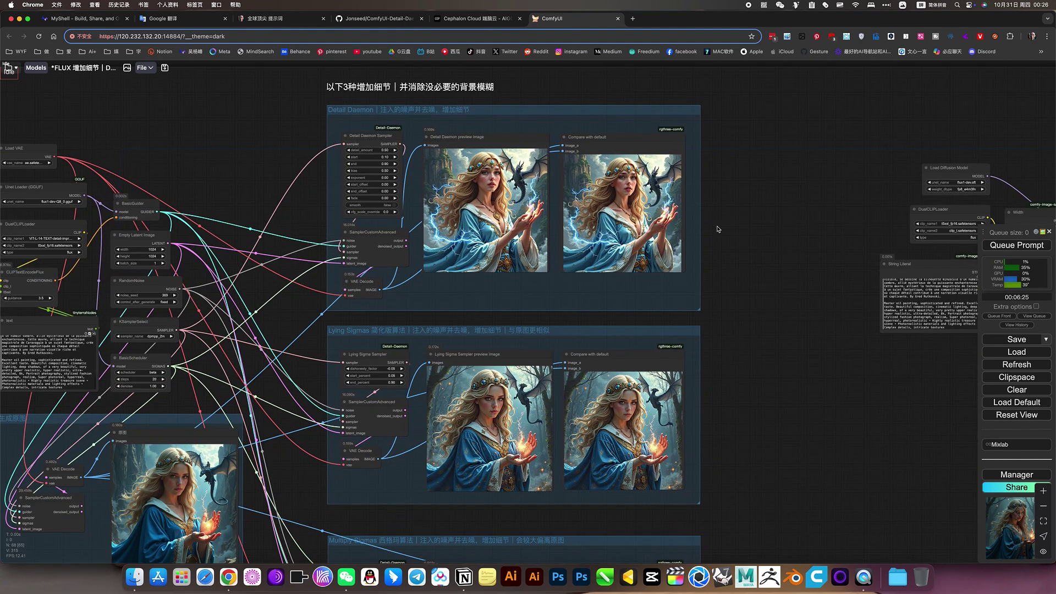